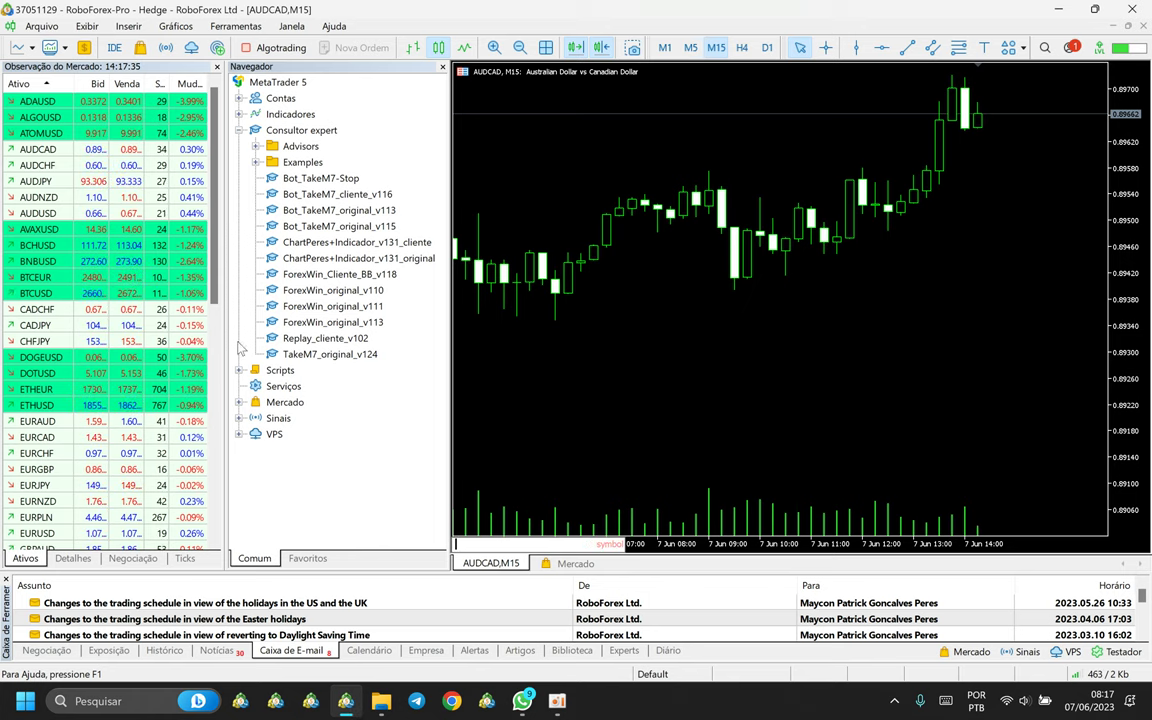
Collapse the Consultor expert group in the Navigator and select AUDCAD in the market watch.
click(240, 130)
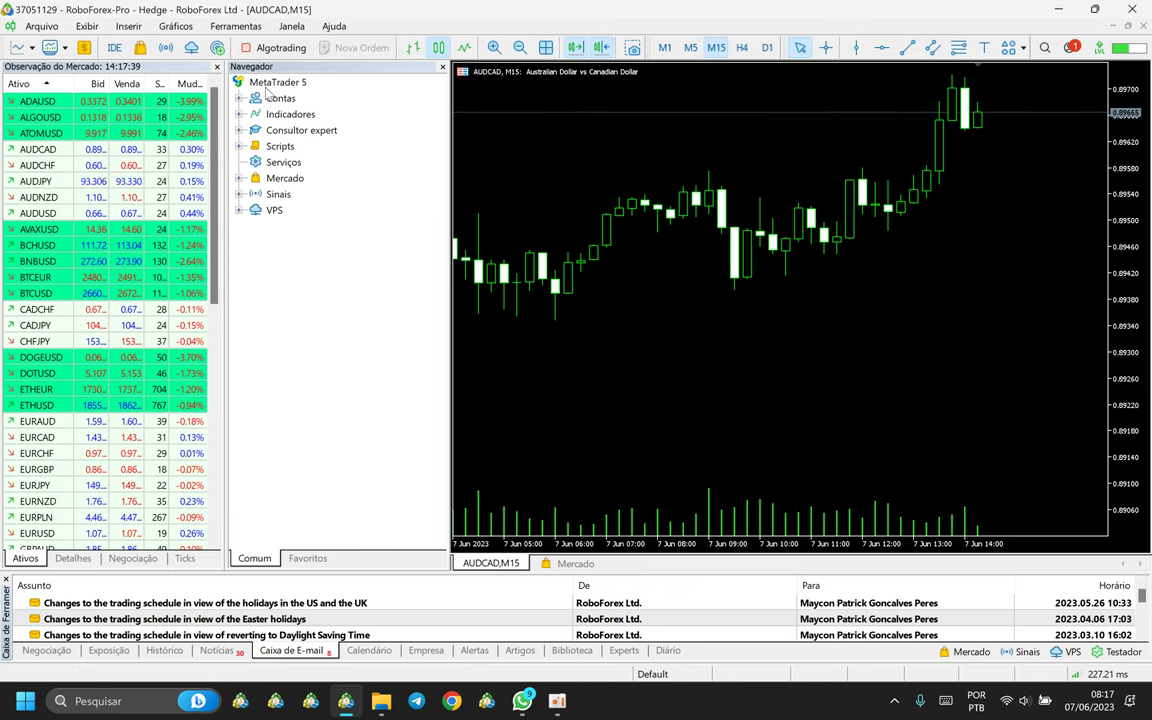
click(106, 149)
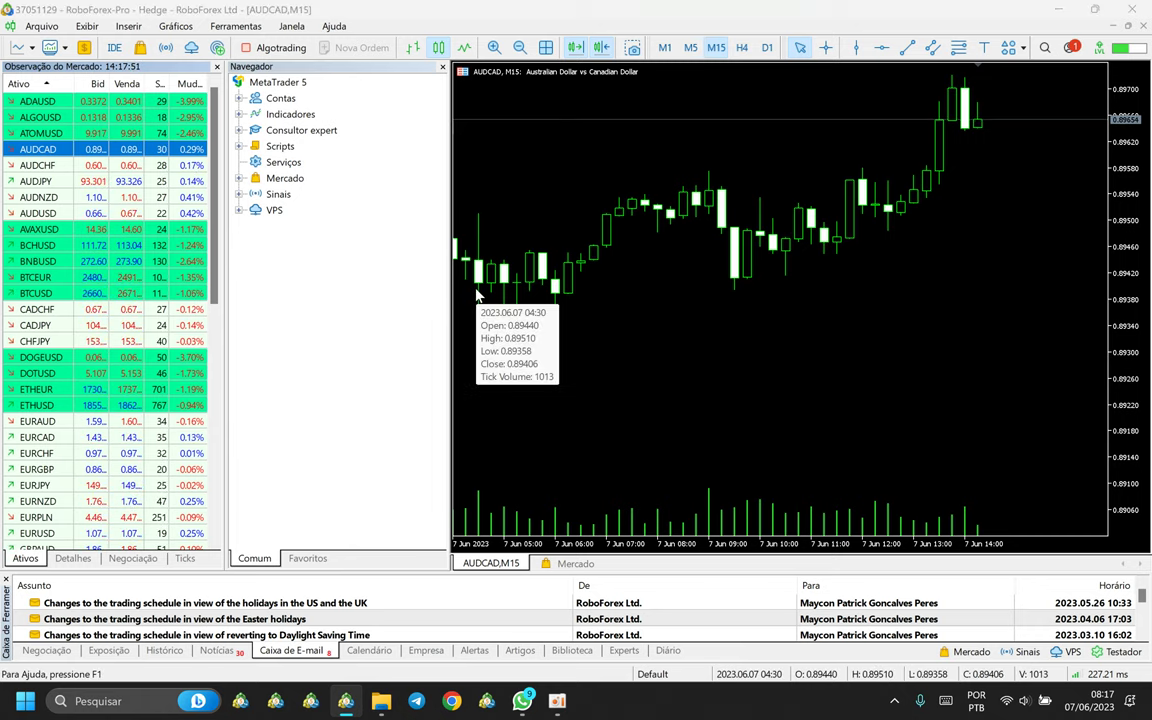
Extract the client folder from the RAR archive on the desktop onto the desktop and close the archive.
key(super+d)
mouse_move(350, 704)
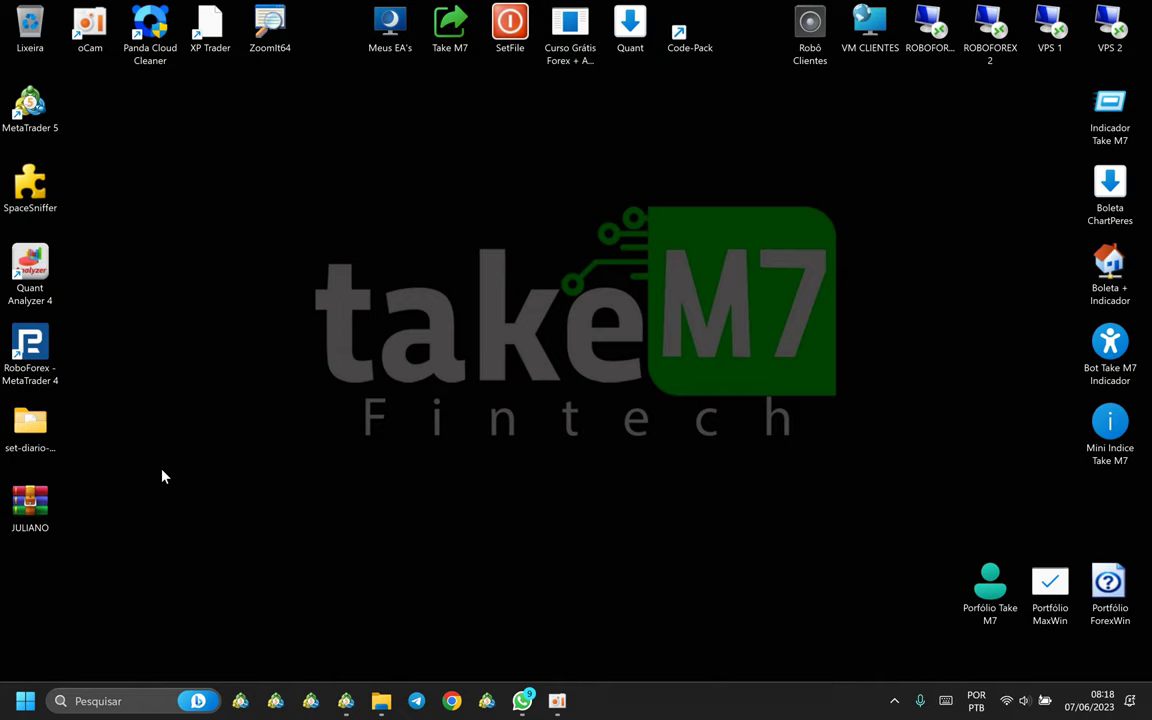
double_click(28, 508)
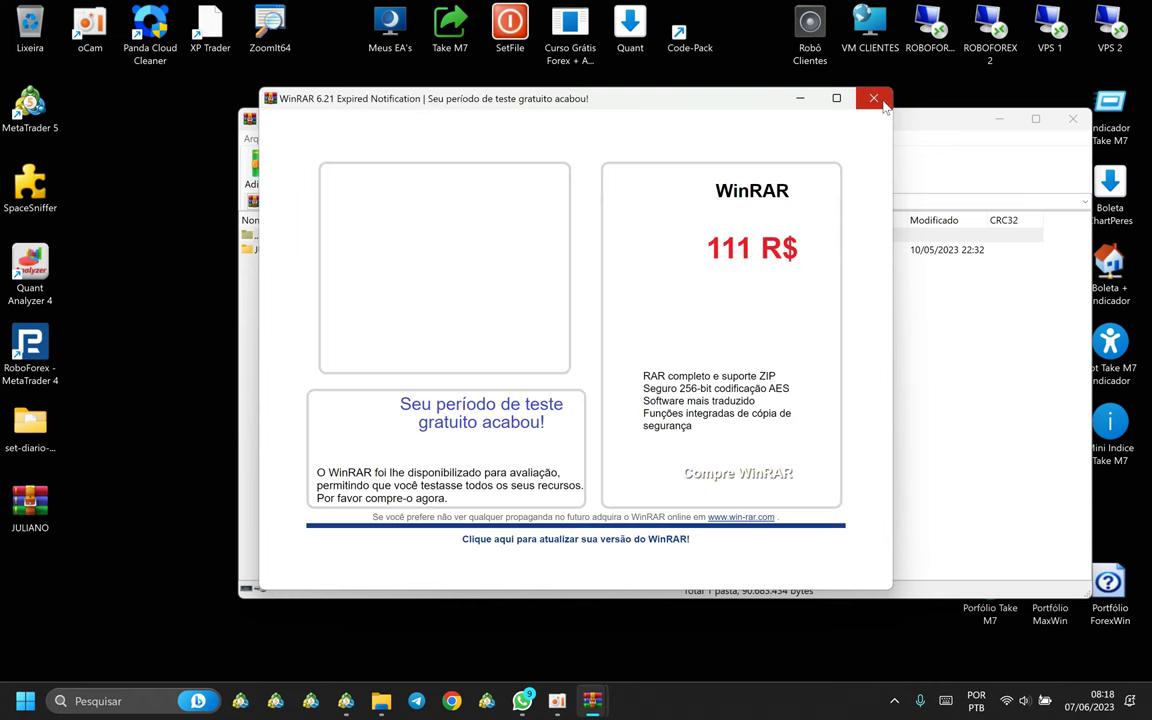
click(873, 97)
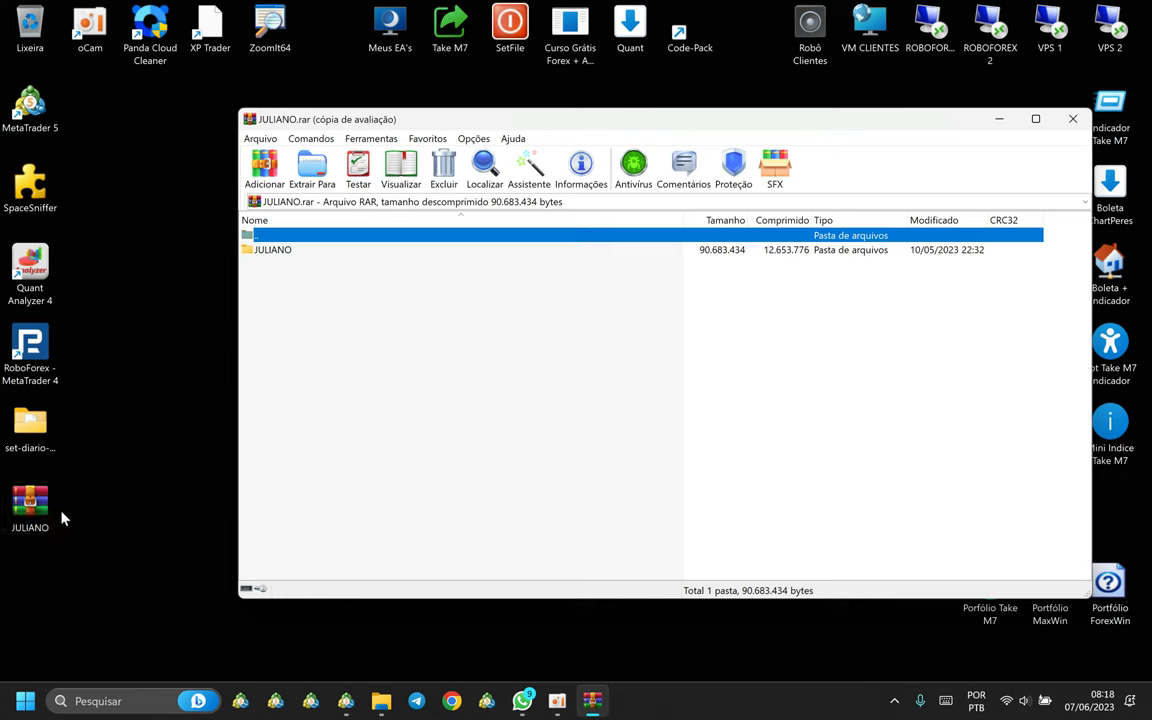
click(366, 299)
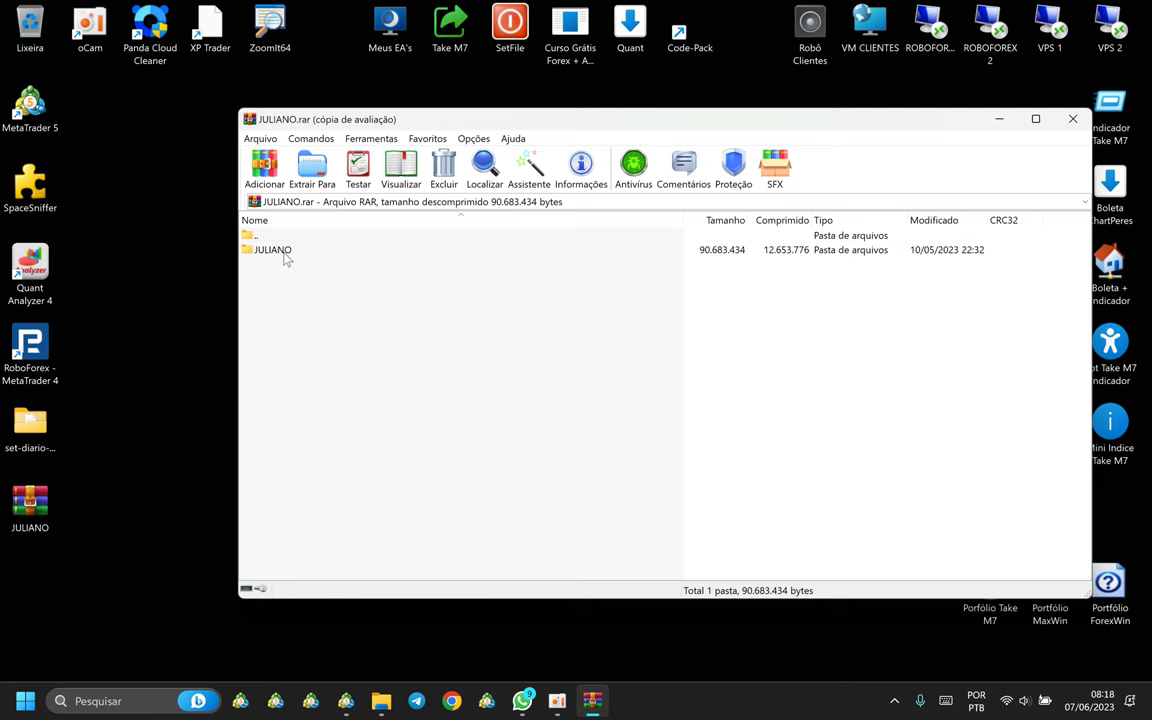
click(262, 250)
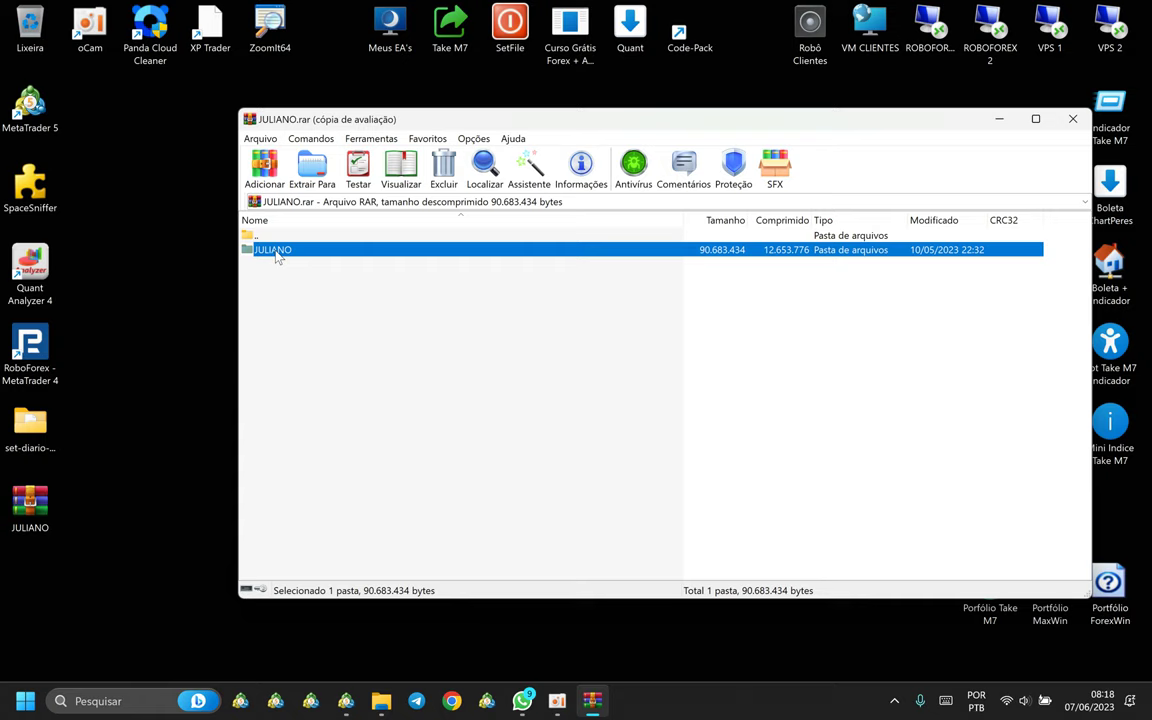
drag(275, 257, 144, 219)
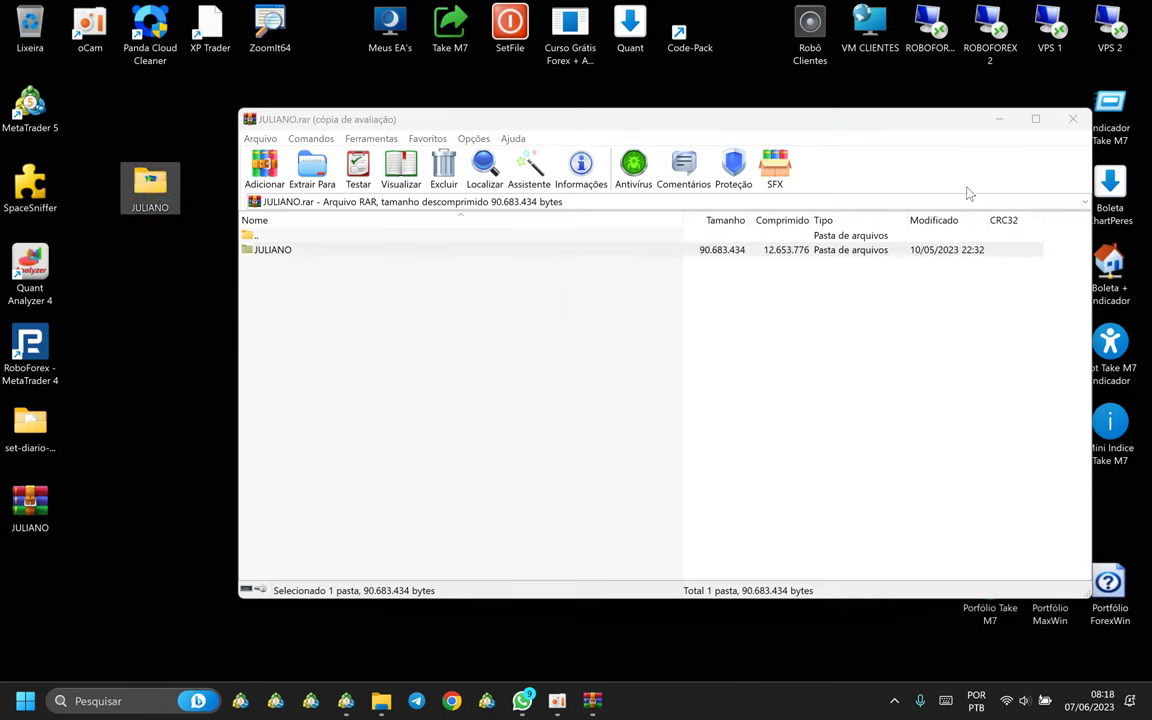
click(1066, 126)
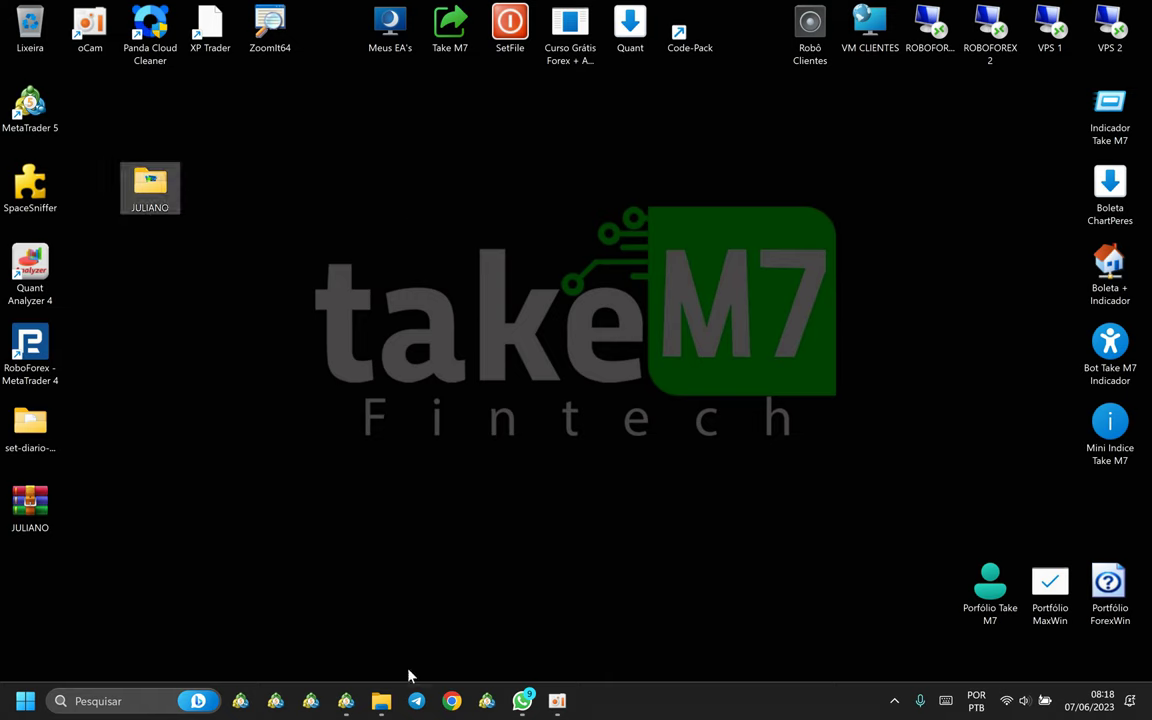
click(247, 452)
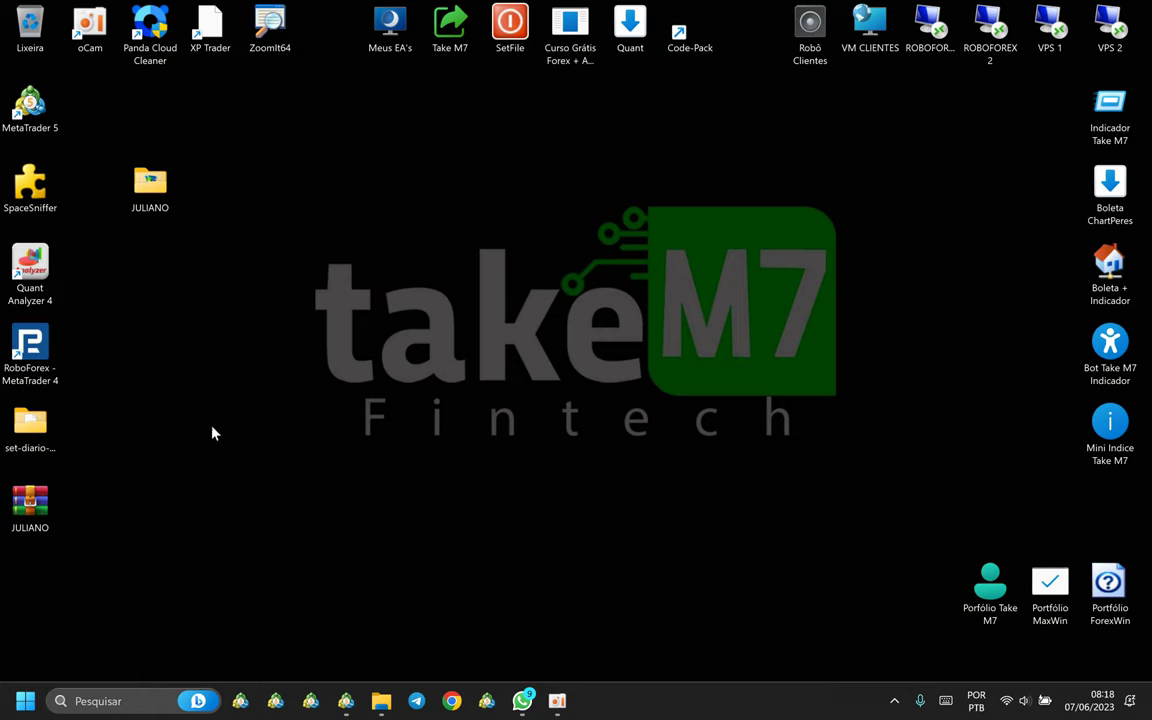
Open the LICENÇAS subfolder of the extracted client folder and select license_forexwin_0.lic.
double_click(157, 193)
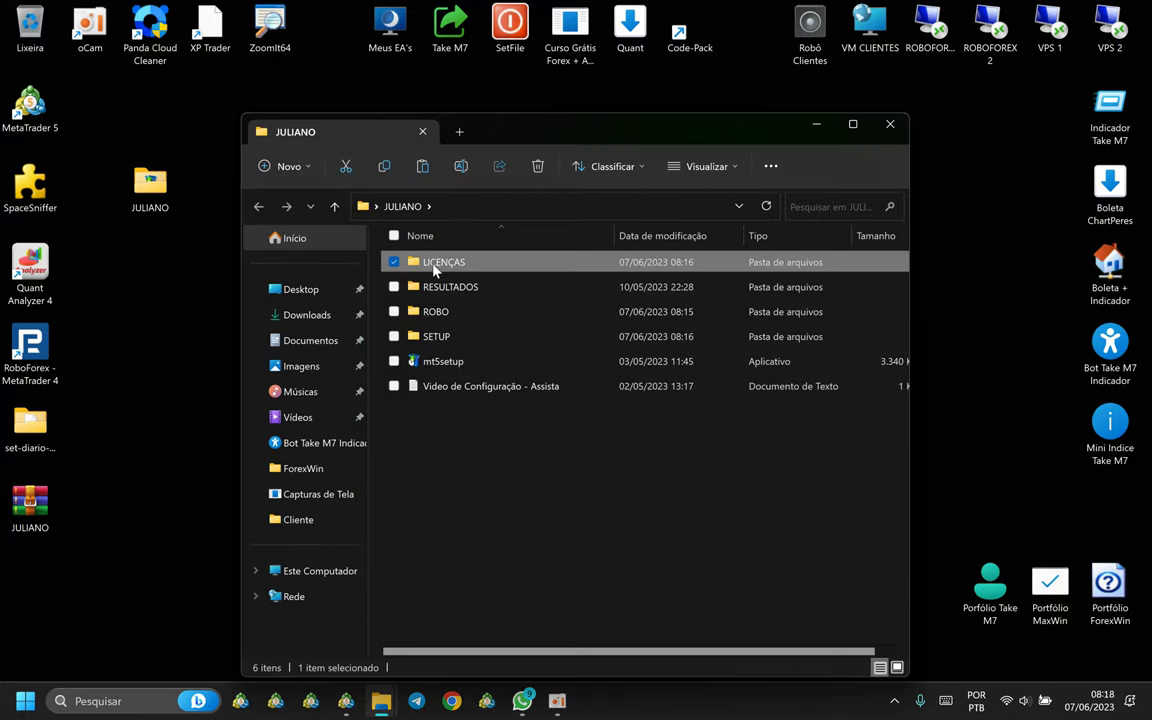
click(440, 314)
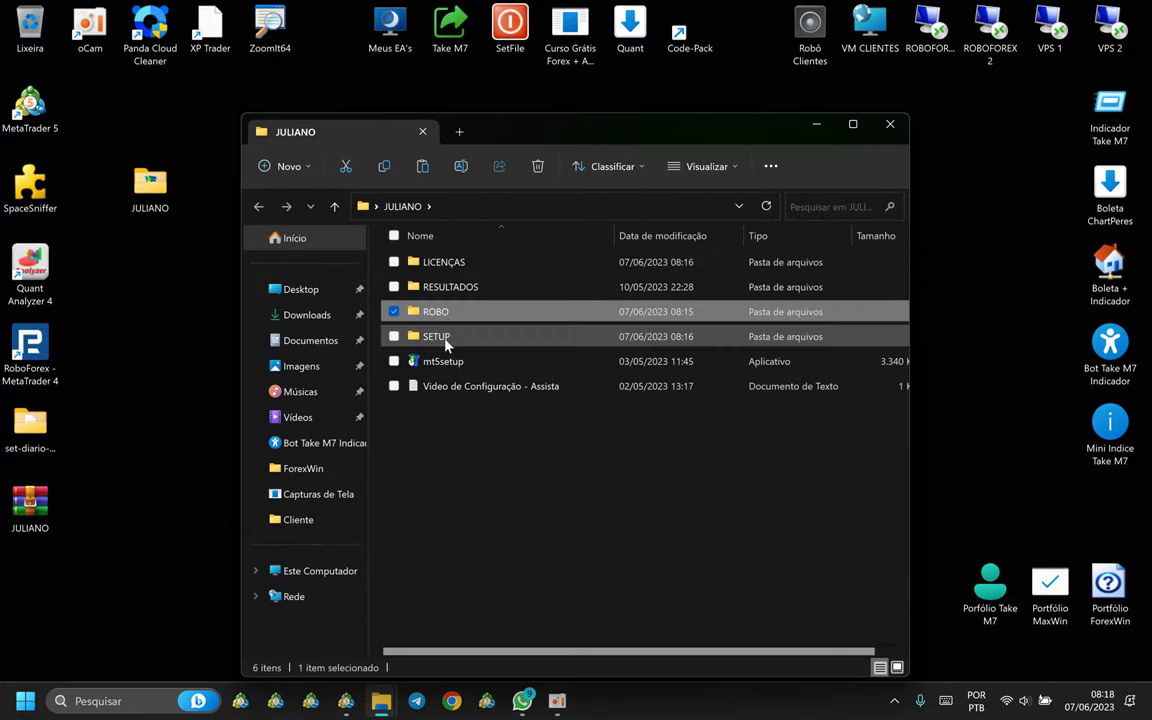
double_click(436, 266)
click(441, 264)
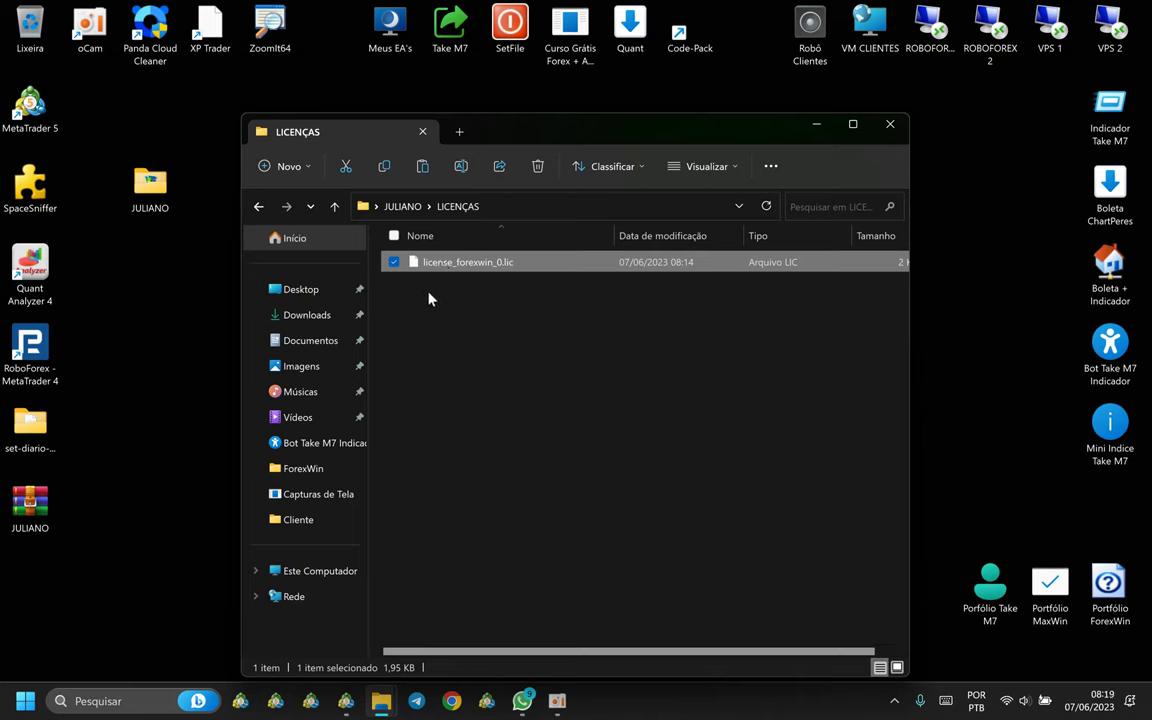
click(438, 337)
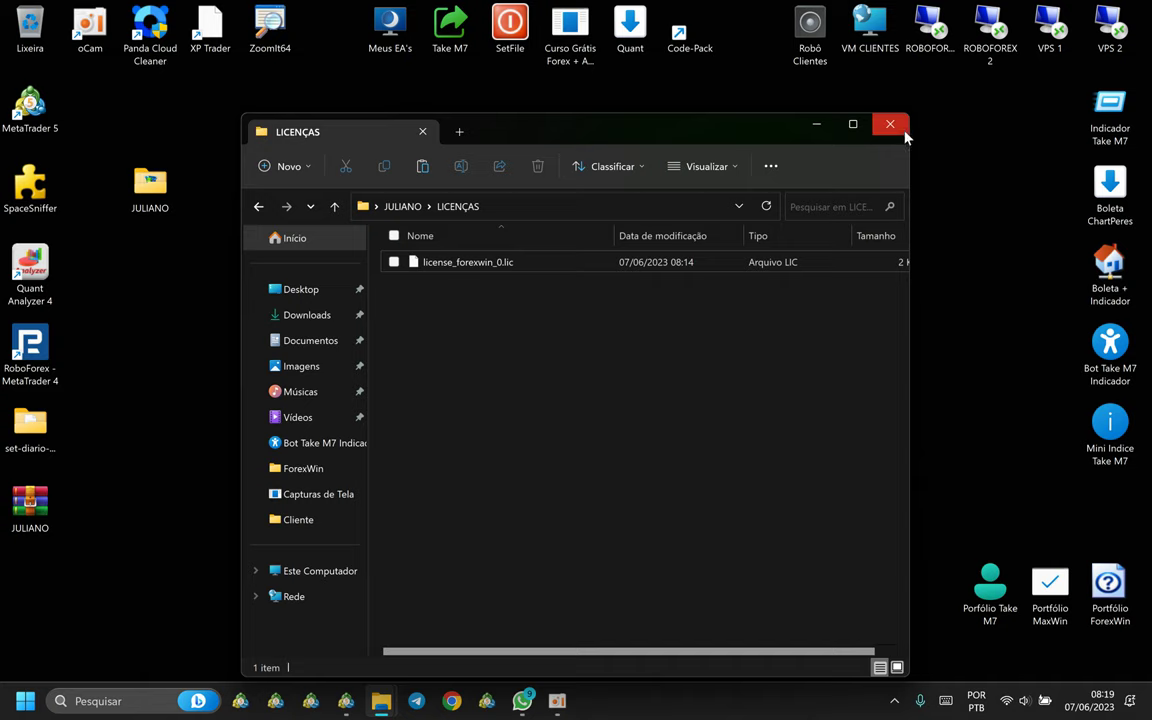
drag(764, 121, 768, 89)
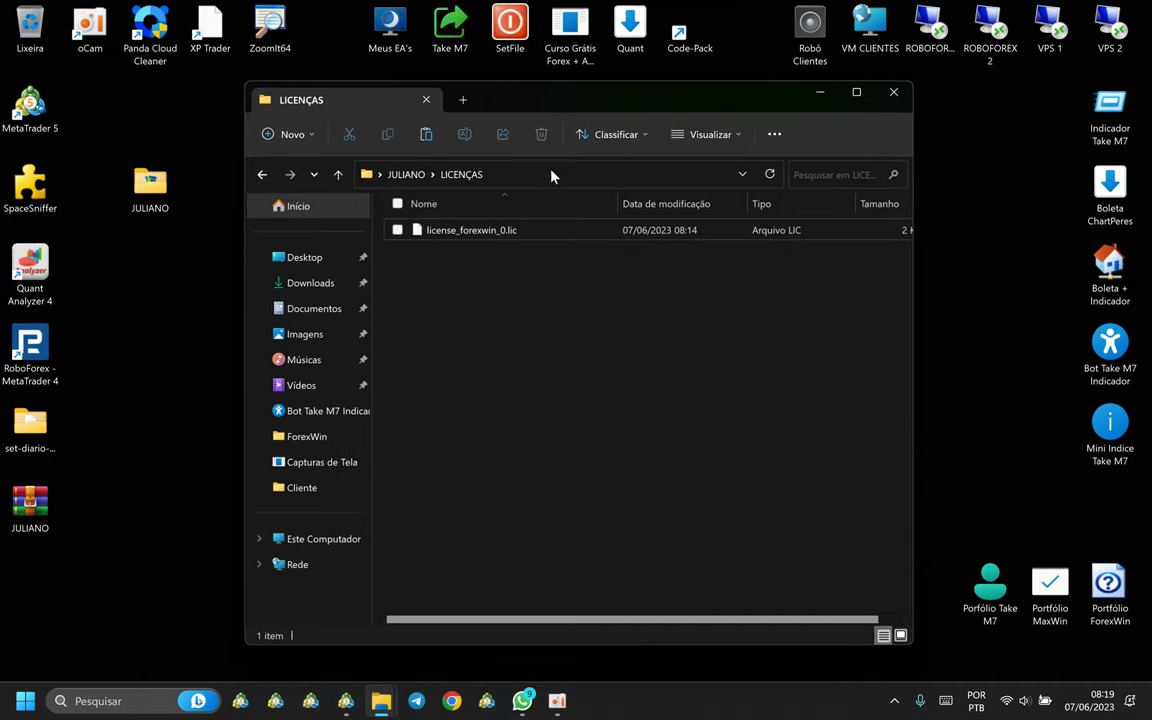
click(504, 230)
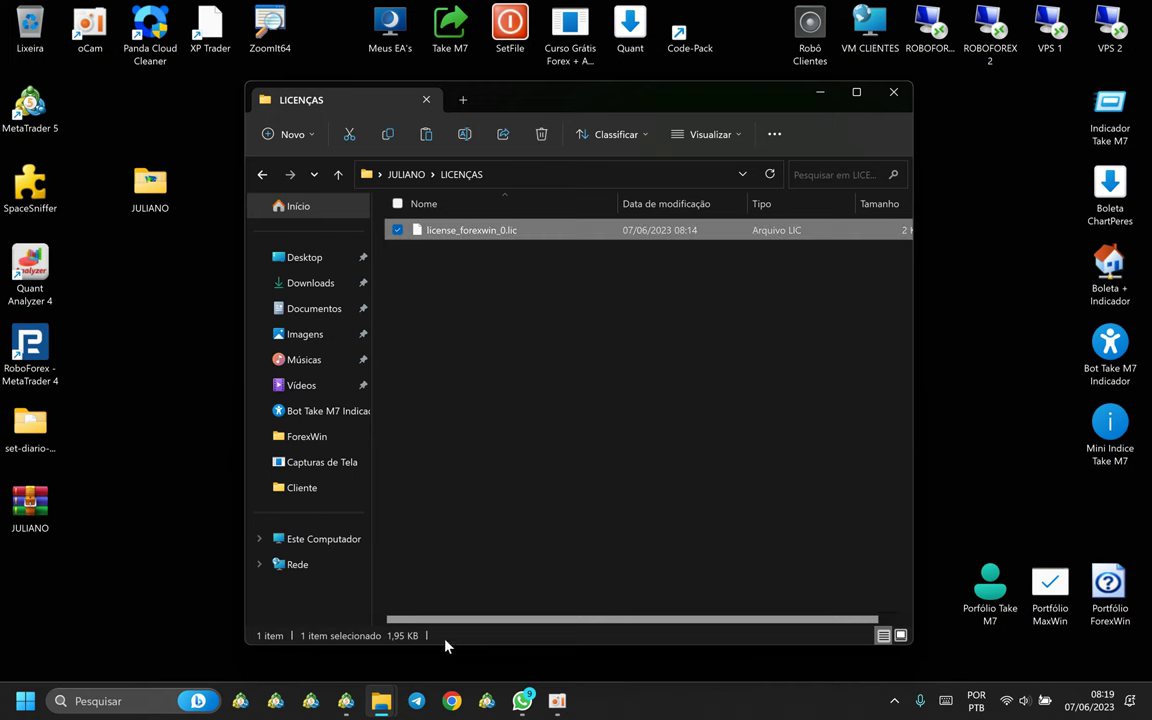
Switch to MetaTrader 5, open its data folder in a maximized window, and navigate up to Terminal and into Common.
click(346, 701)
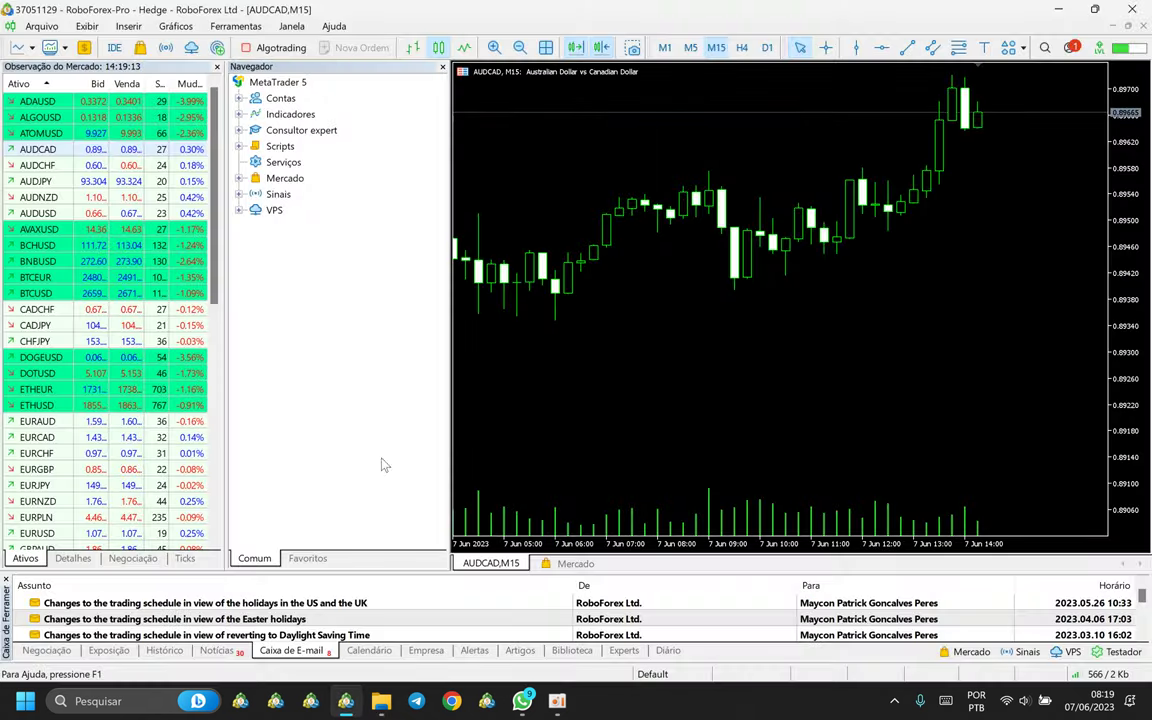
click(35, 26)
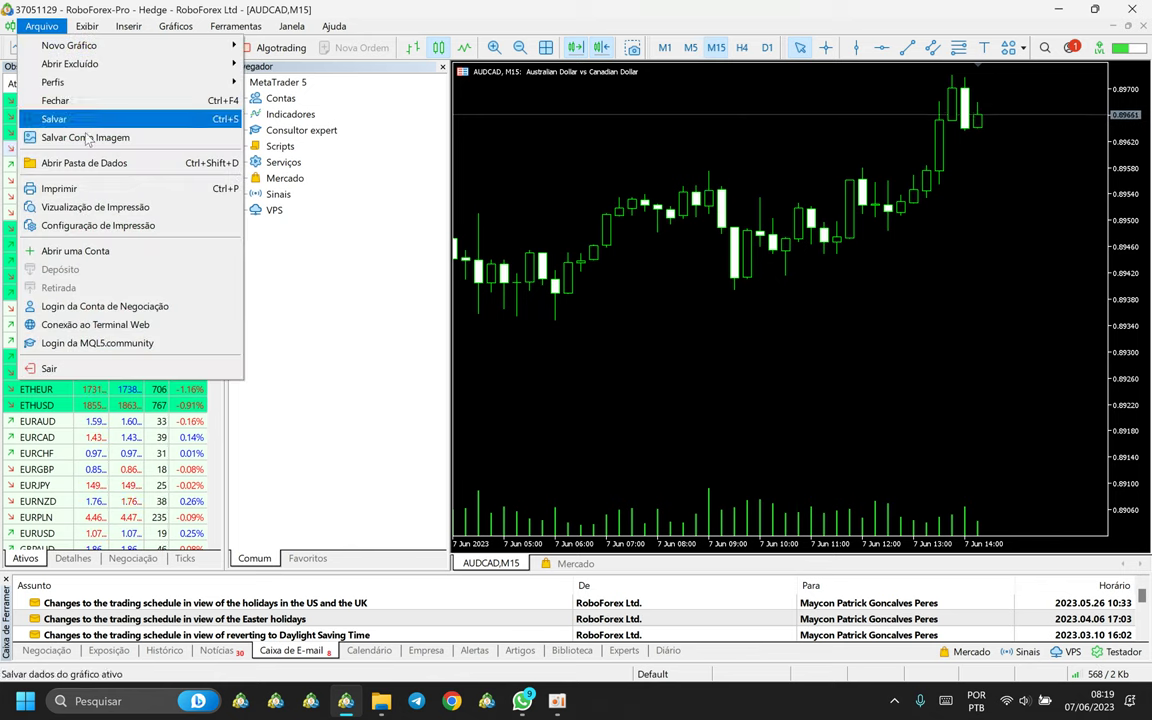
click(105, 164)
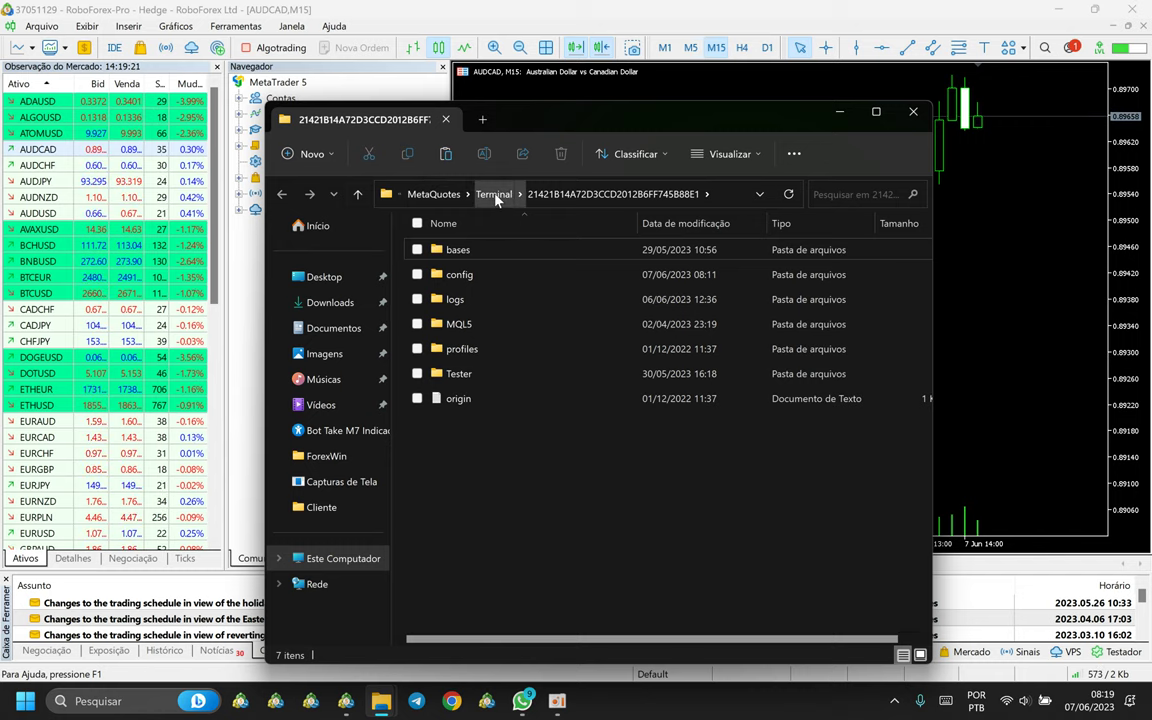
click(876, 111)
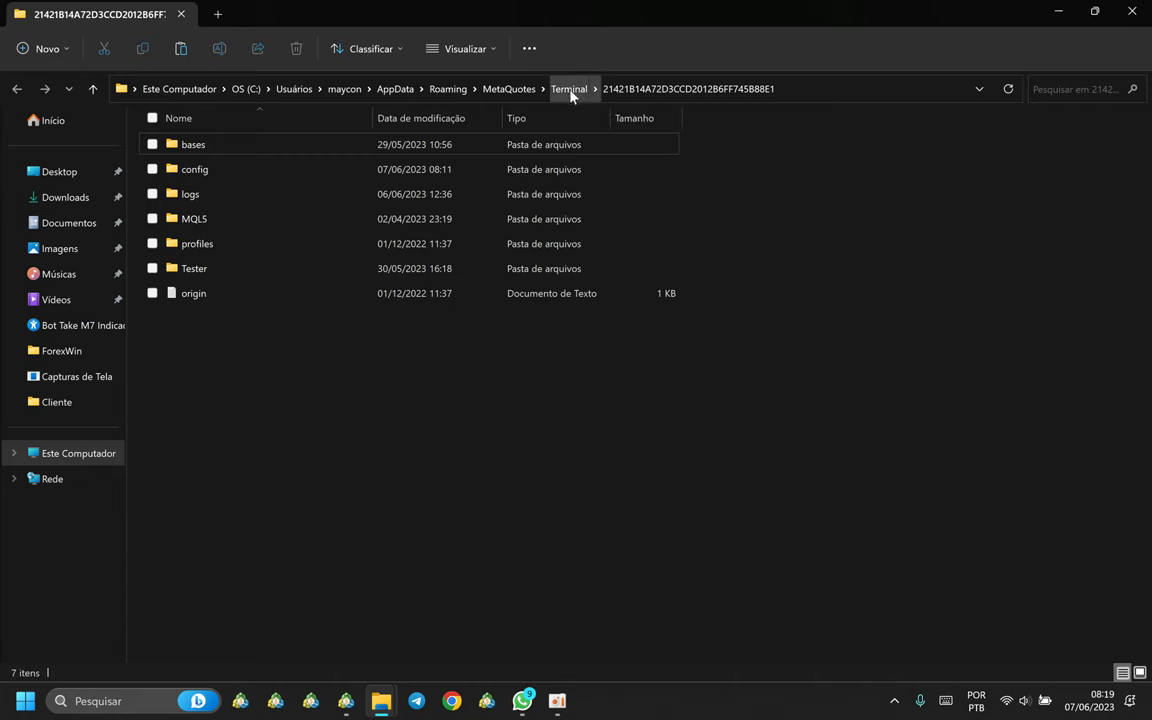
click(569, 89)
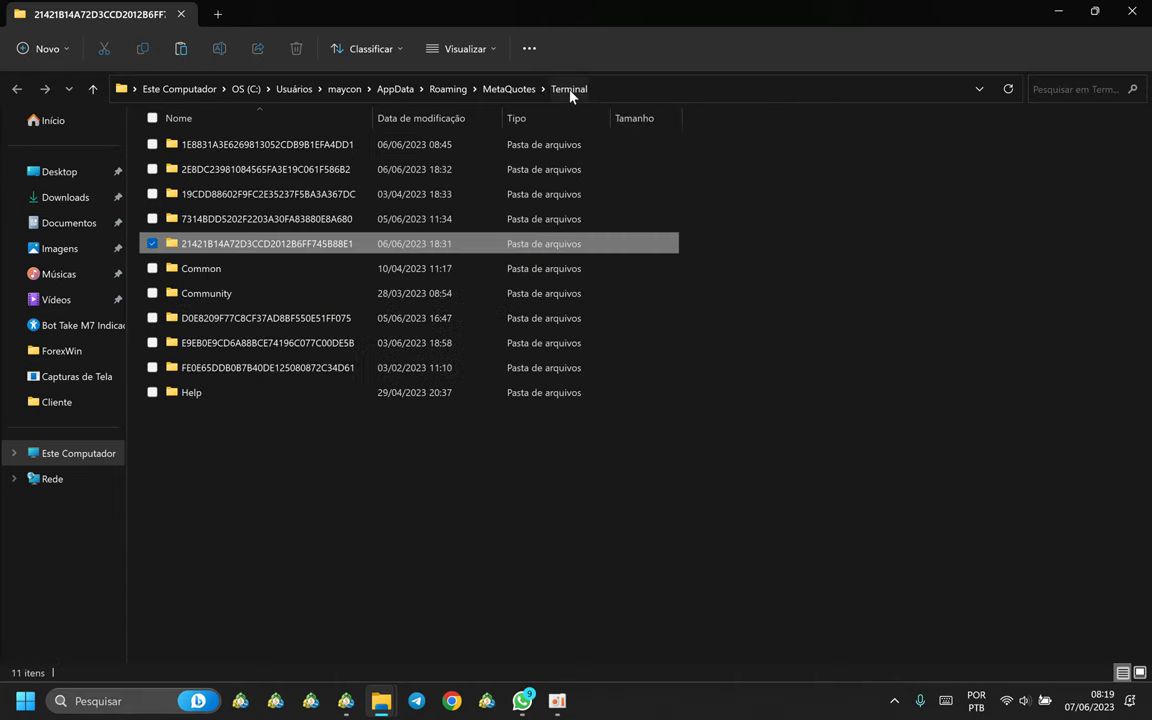
click(199, 270)
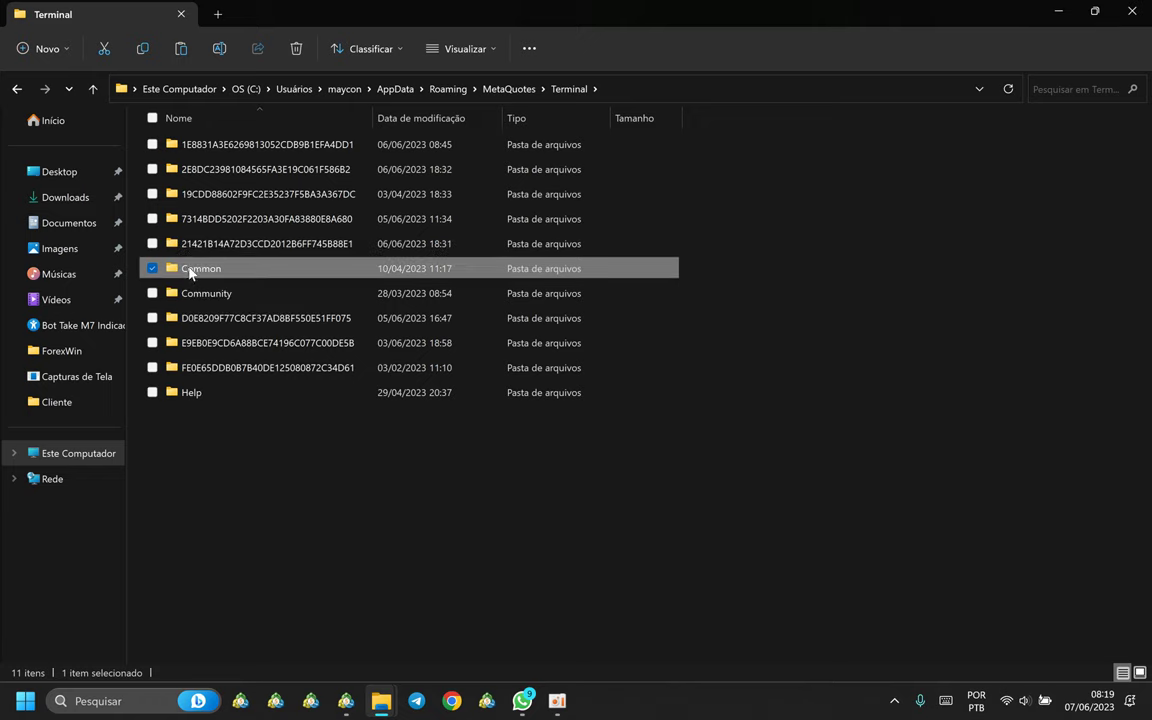
double_click(190, 270)
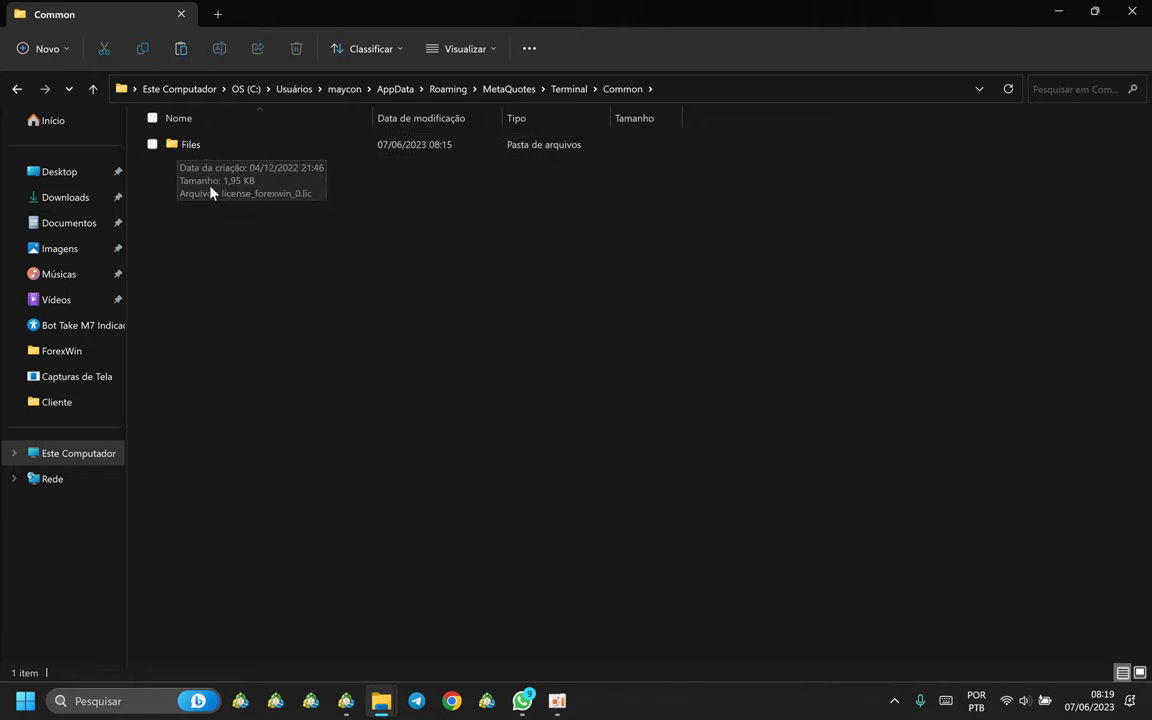
click(200, 154)
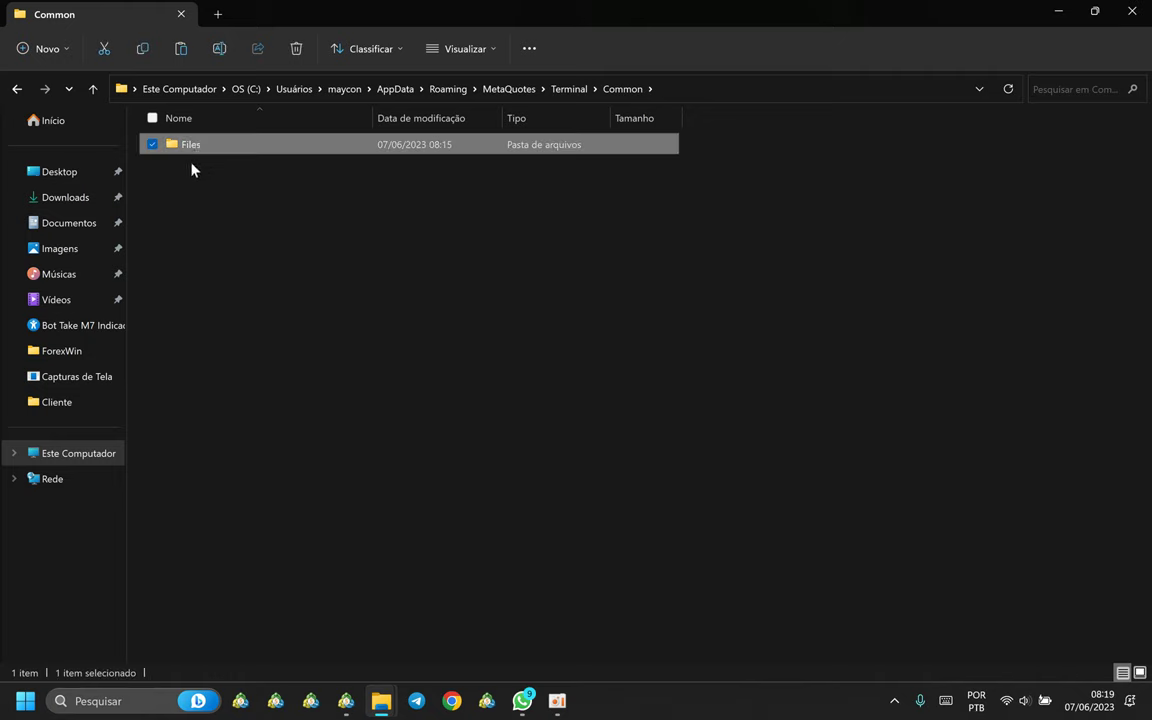
click(194, 186)
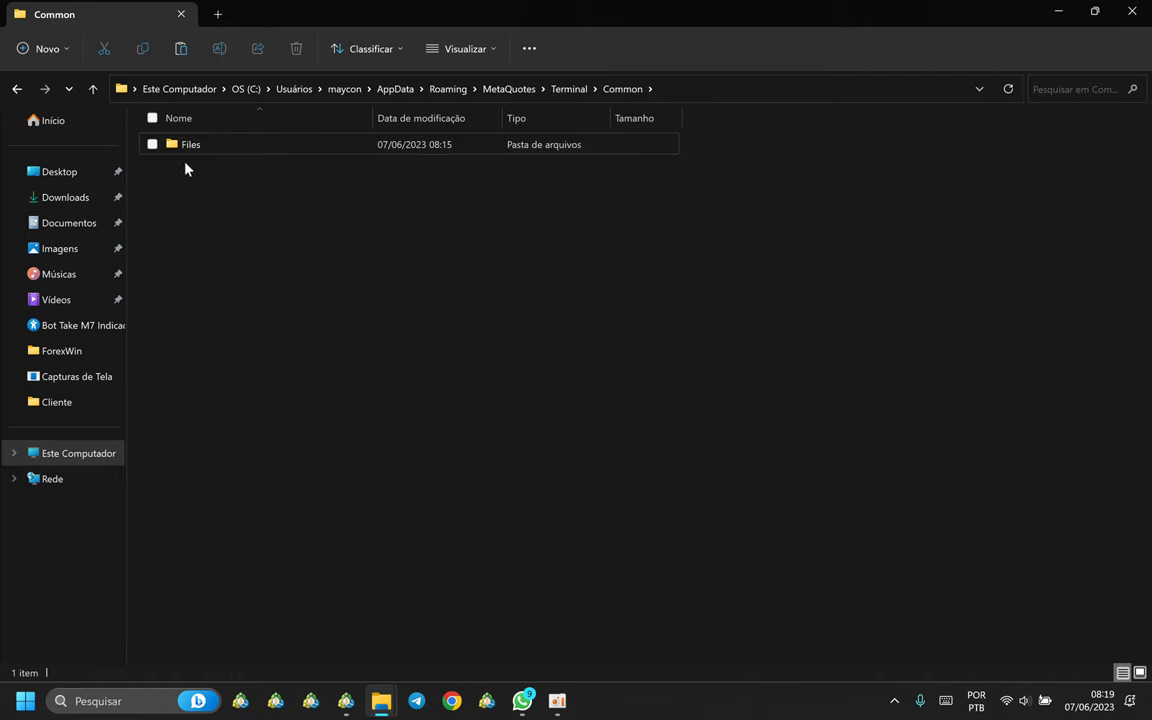
right_click(200, 213)
mouse_move(339, 372)
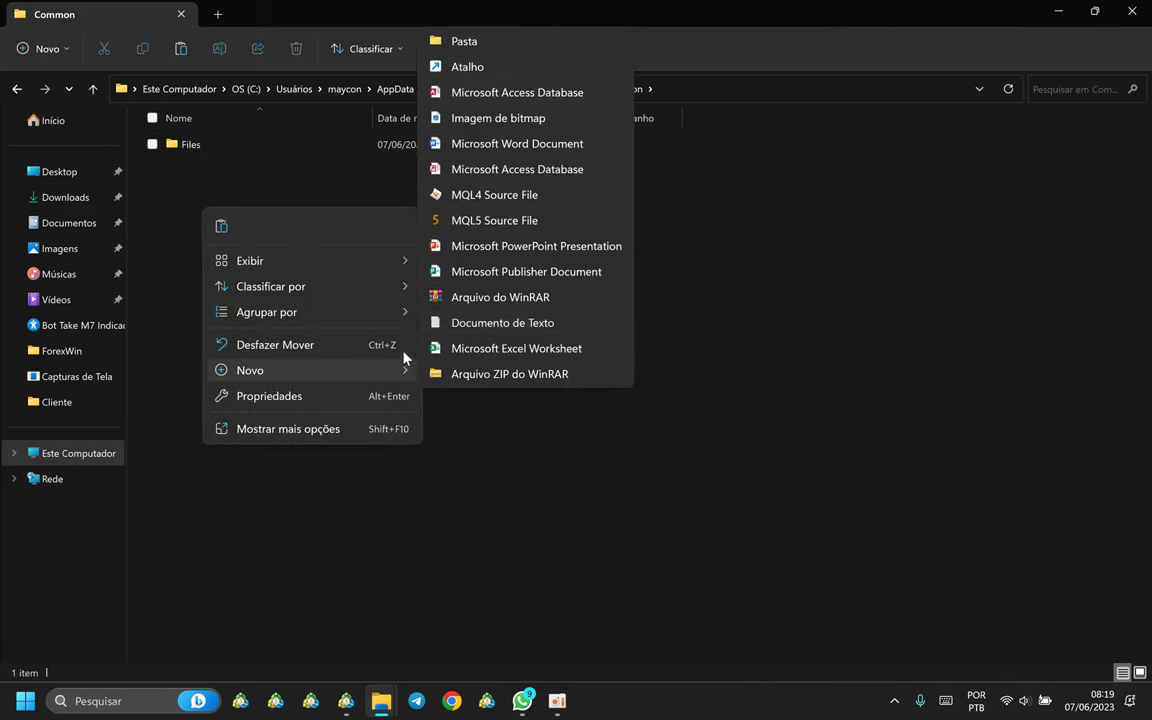
click(368, 180)
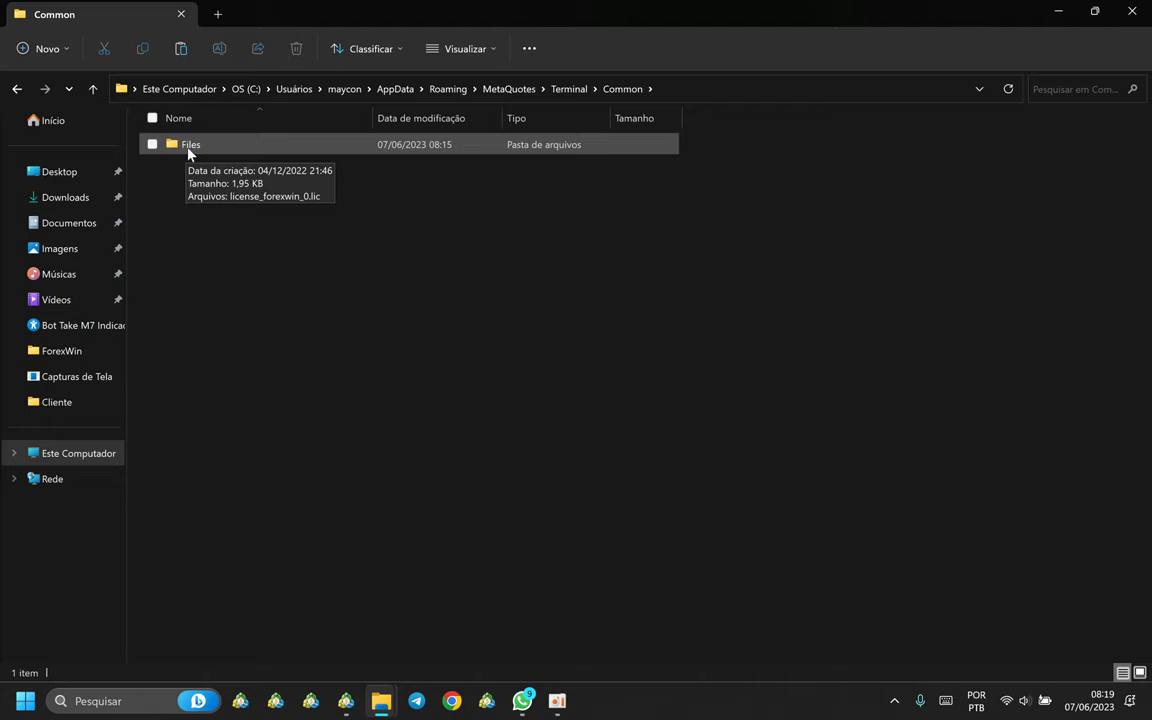
Delete license_forexwin_0.lic from the Files folder inside Common, put it back, and close the folder window.
double_click(232, 148)
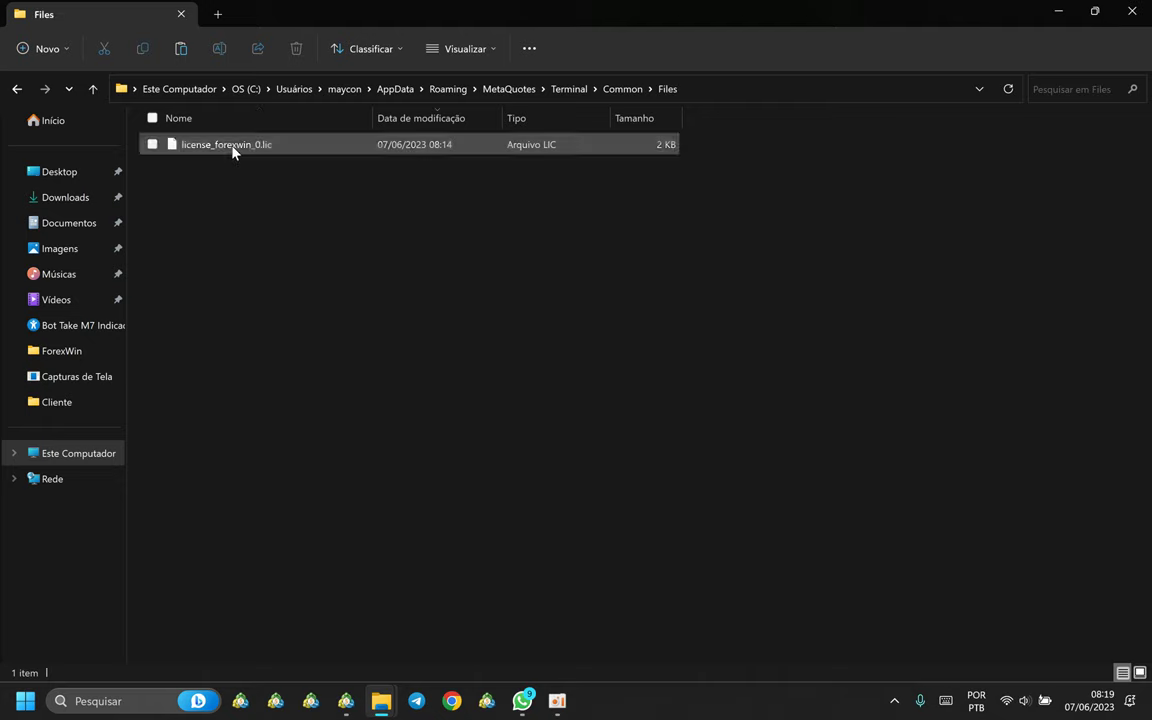
click(267, 146)
key(Delete)
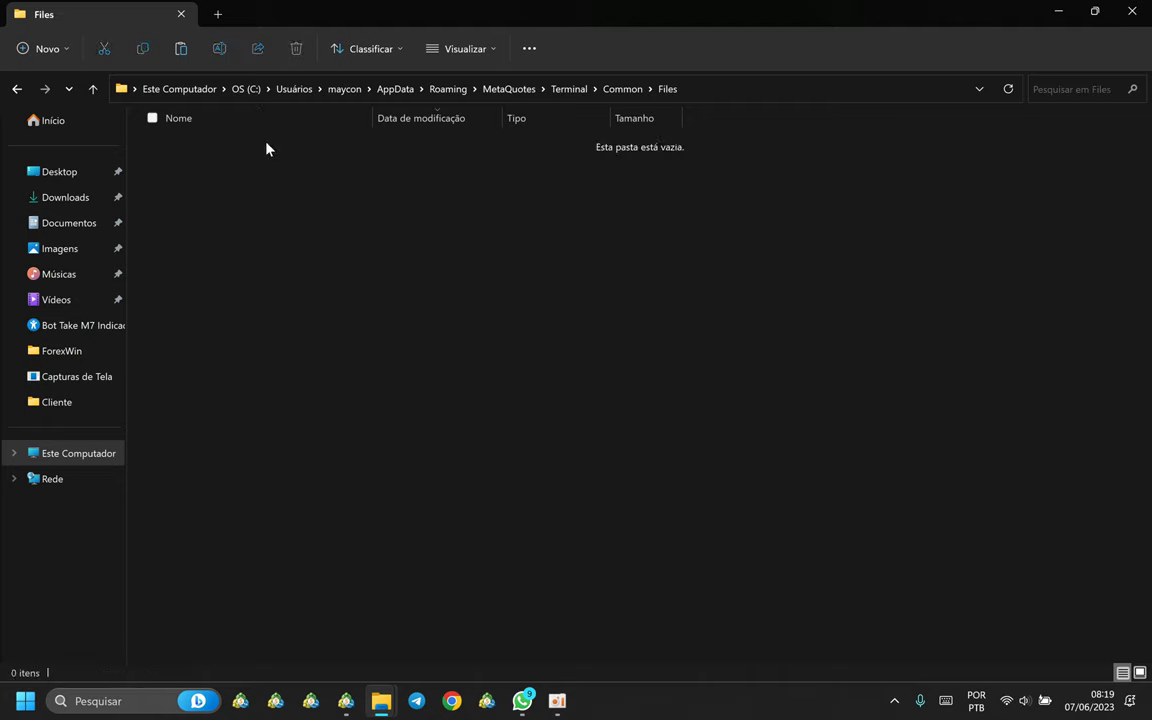
key(ctrl+z)
click(283, 239)
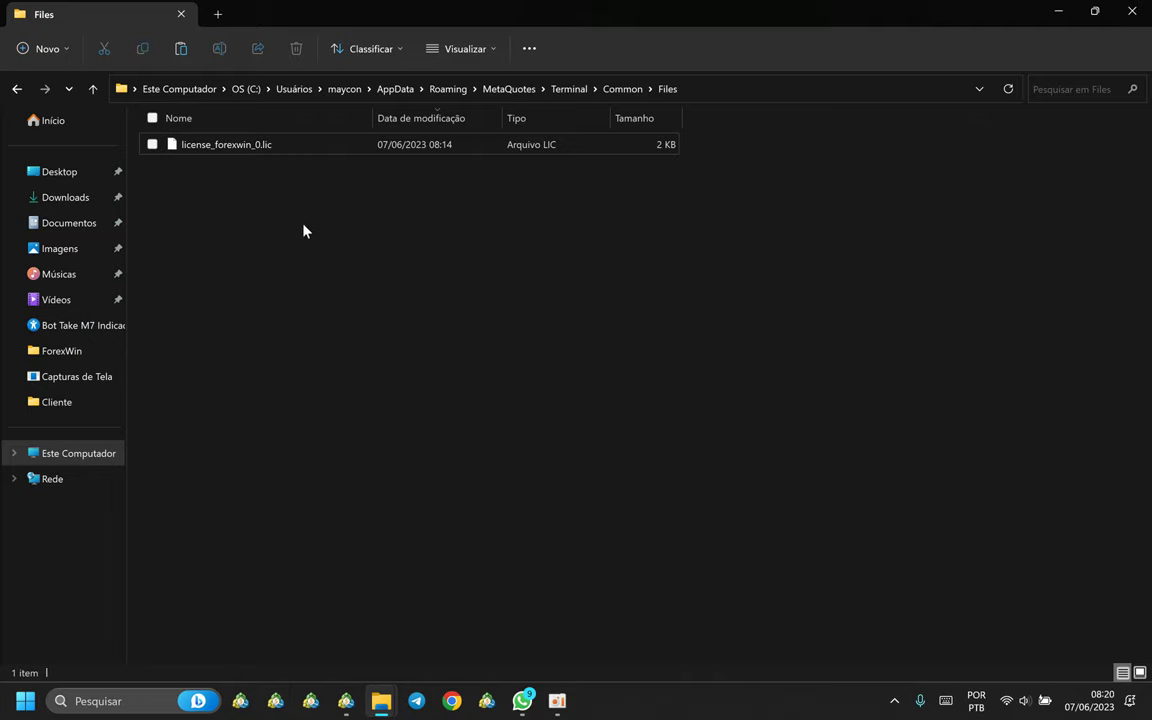
click(1133, 12)
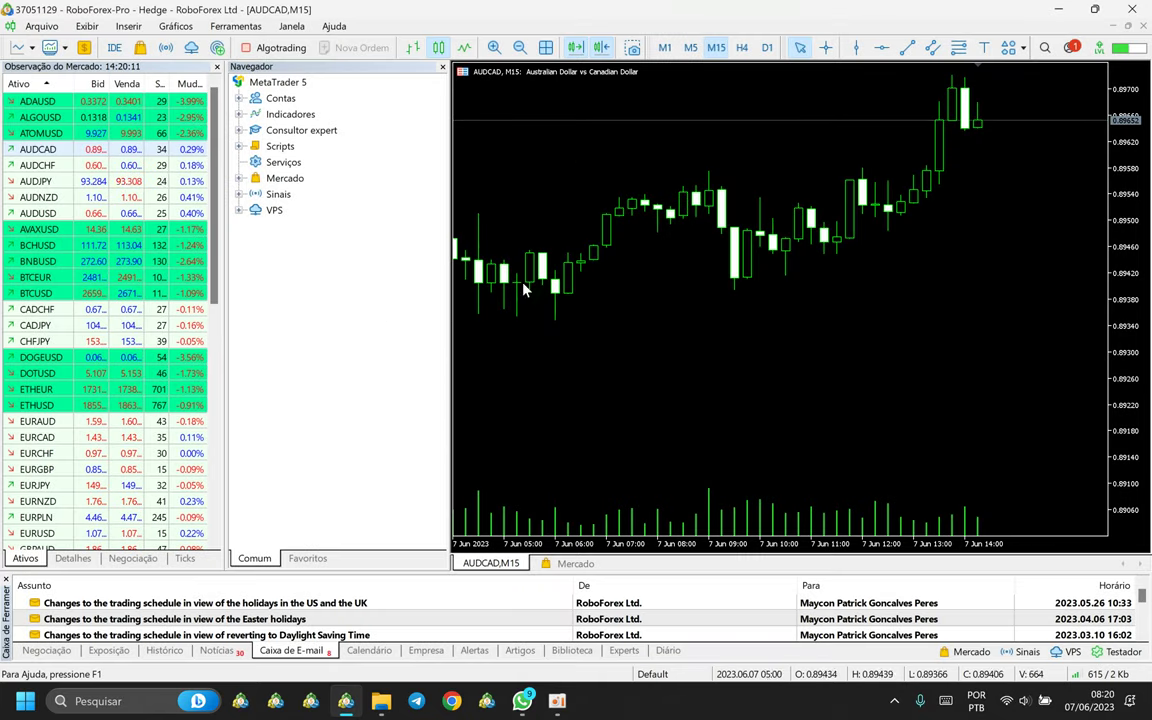
Return to the extracted client folder on the desktop and open its ROBO subfolder containing the expert advisor programs.
drag(279, 67, 197, 277)
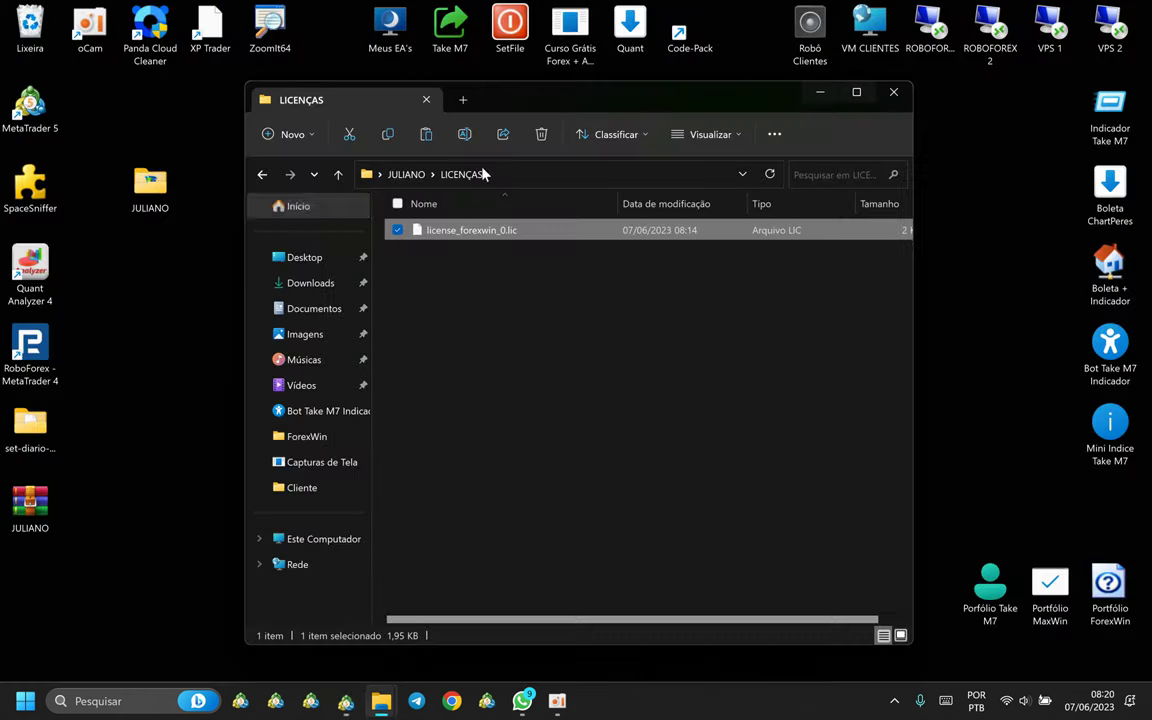
click(338, 176)
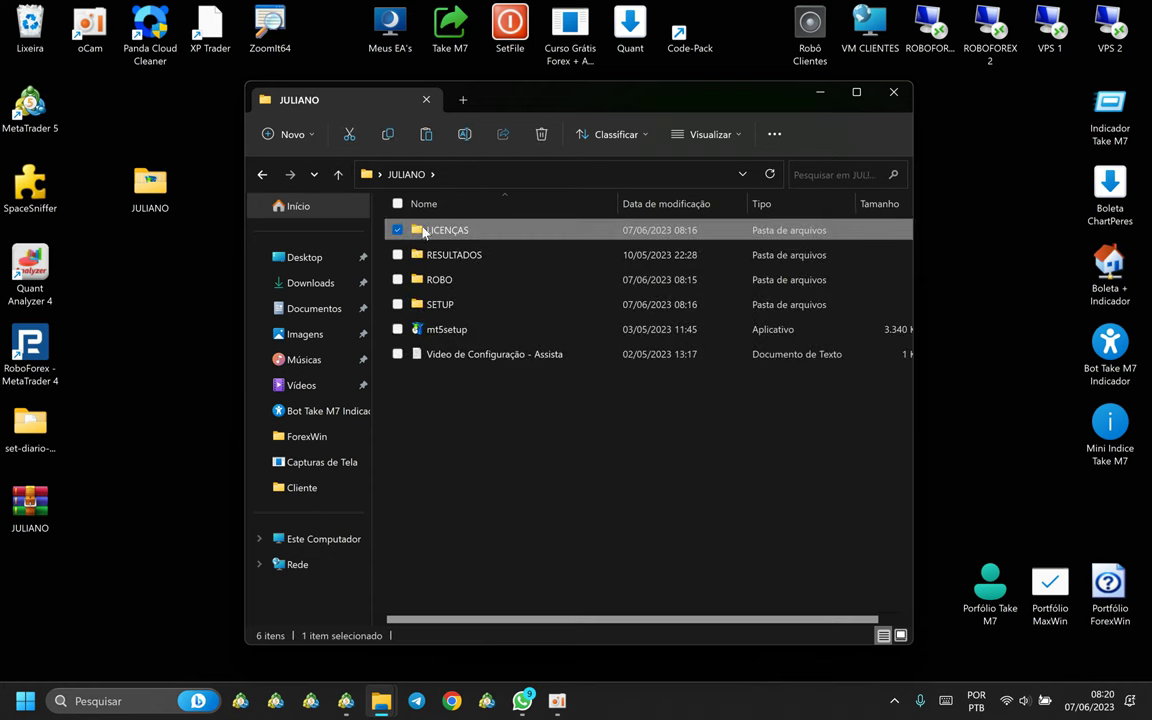
double_click(440, 280)
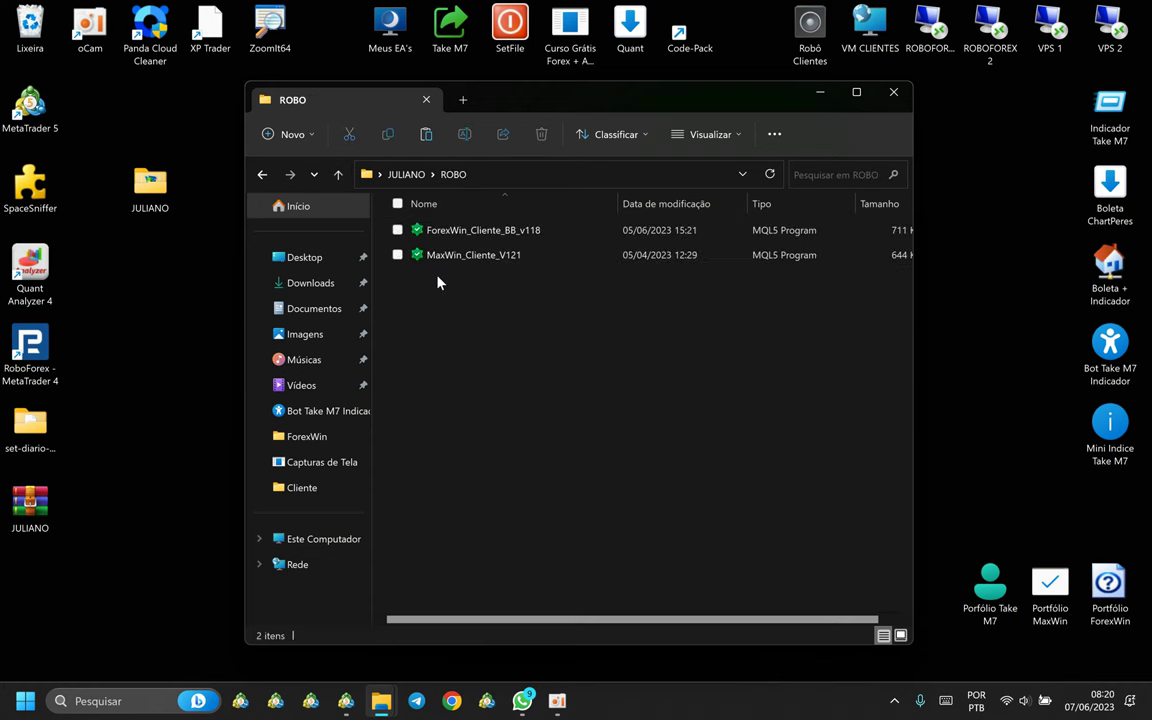
drag(437, 262, 480, 320)
click(497, 270)
click(480, 318)
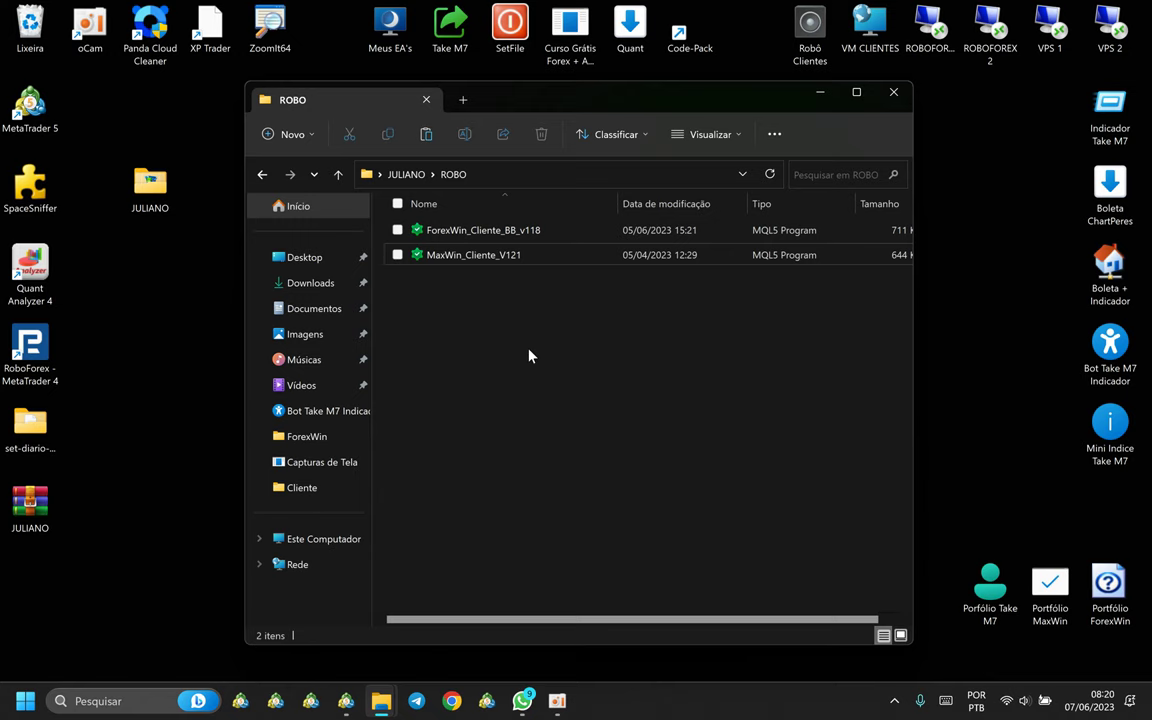
Copy ForexWin_Cliente_BB_v118 from the ROBO folder, switch to MetaTrader 5, and open the Experts folder inside MQL5 in its data folder.
click(466, 232)
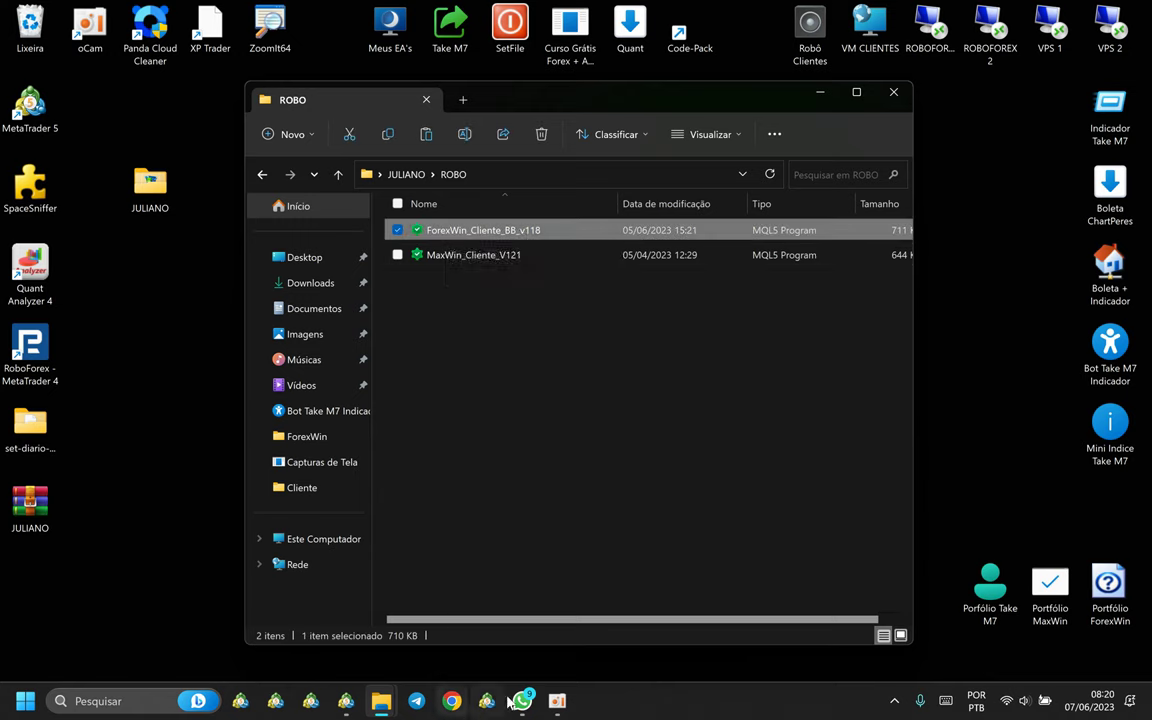
key(alt+Tab)
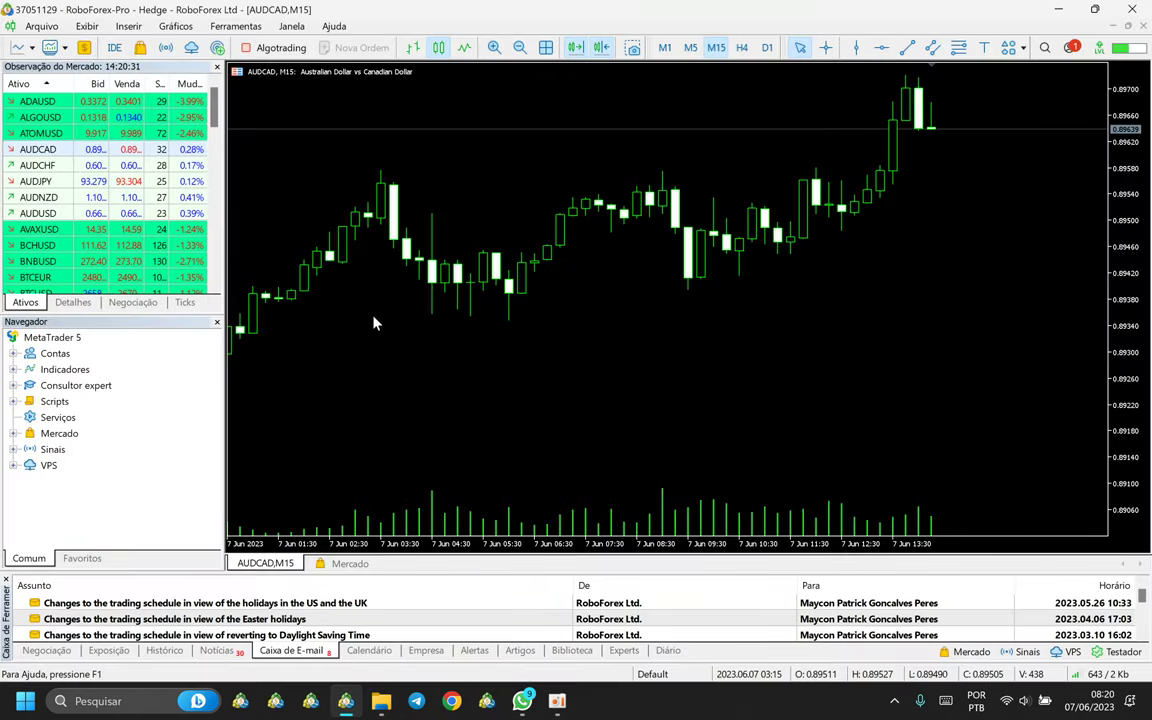
click(42, 26)
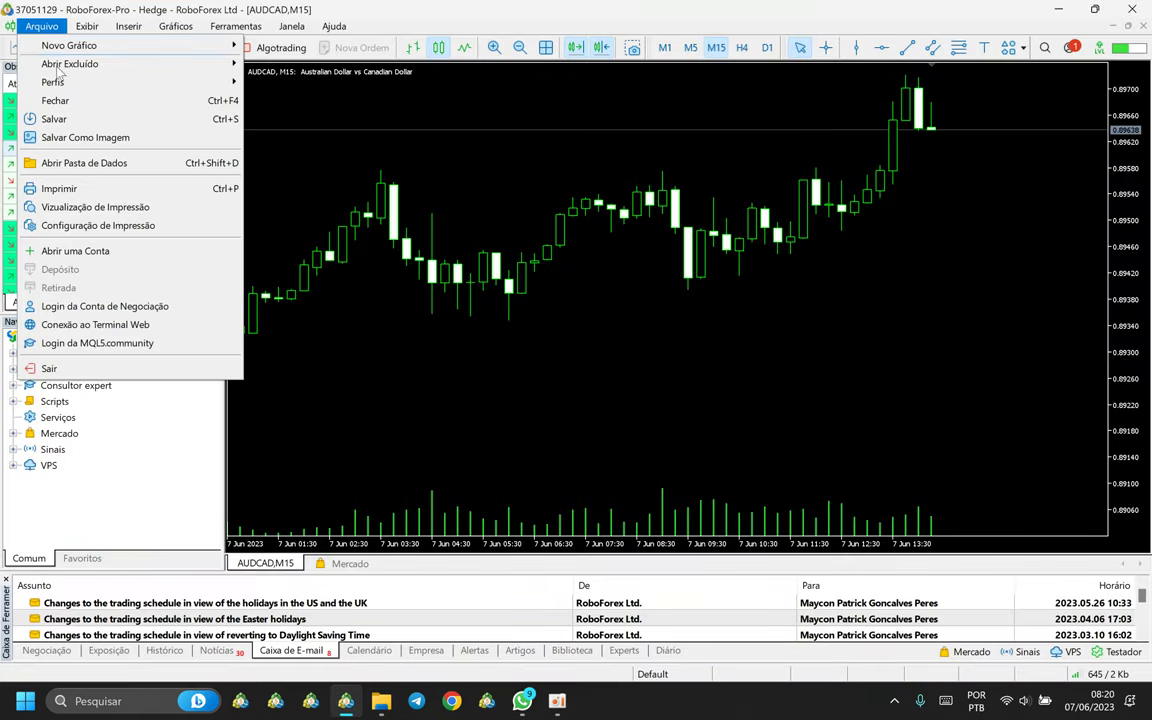
click(84, 162)
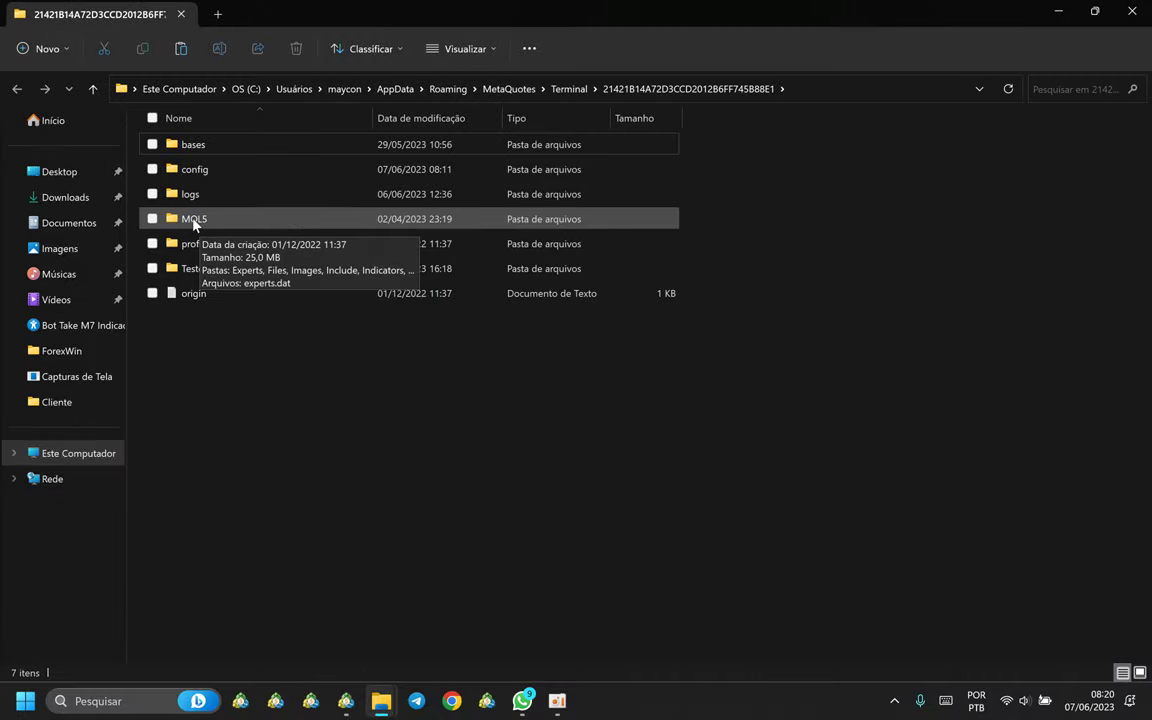
click(213, 226)
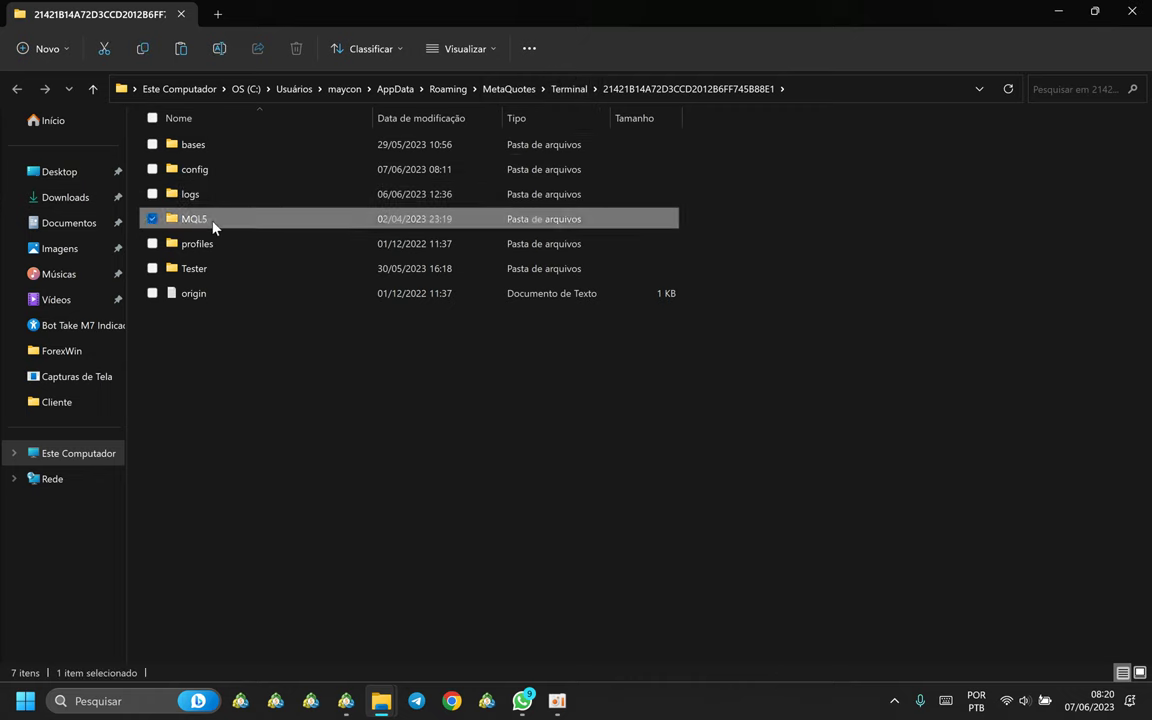
double_click(213, 226)
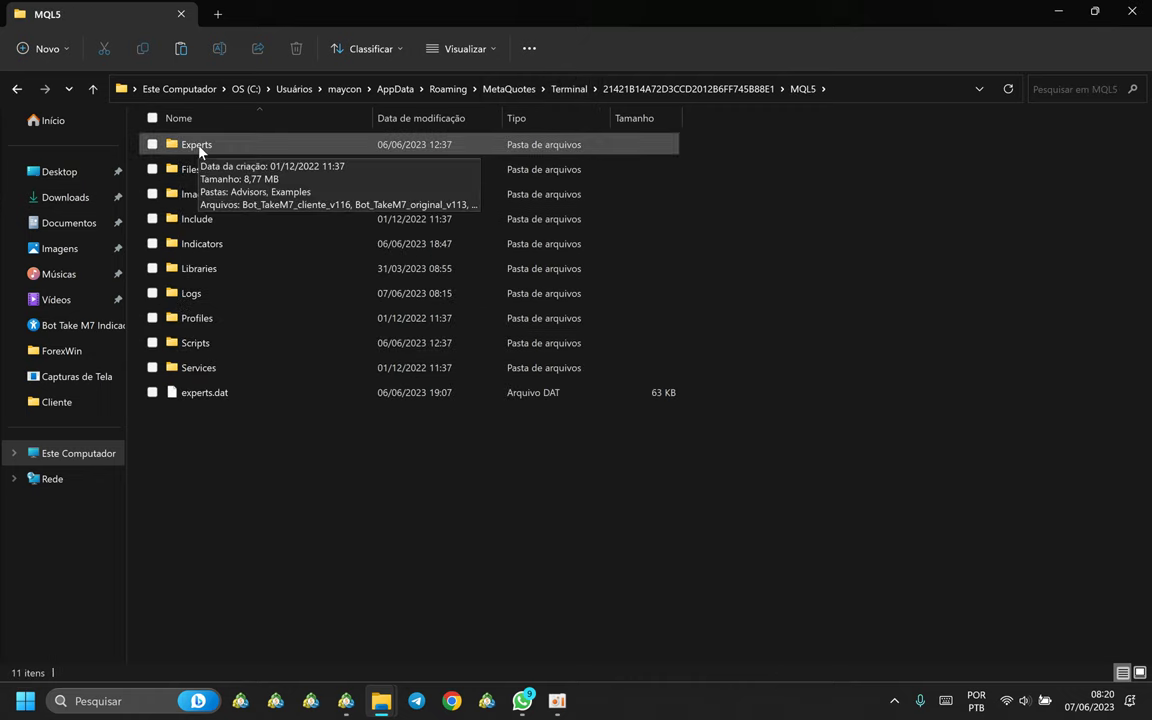
double_click(199, 148)
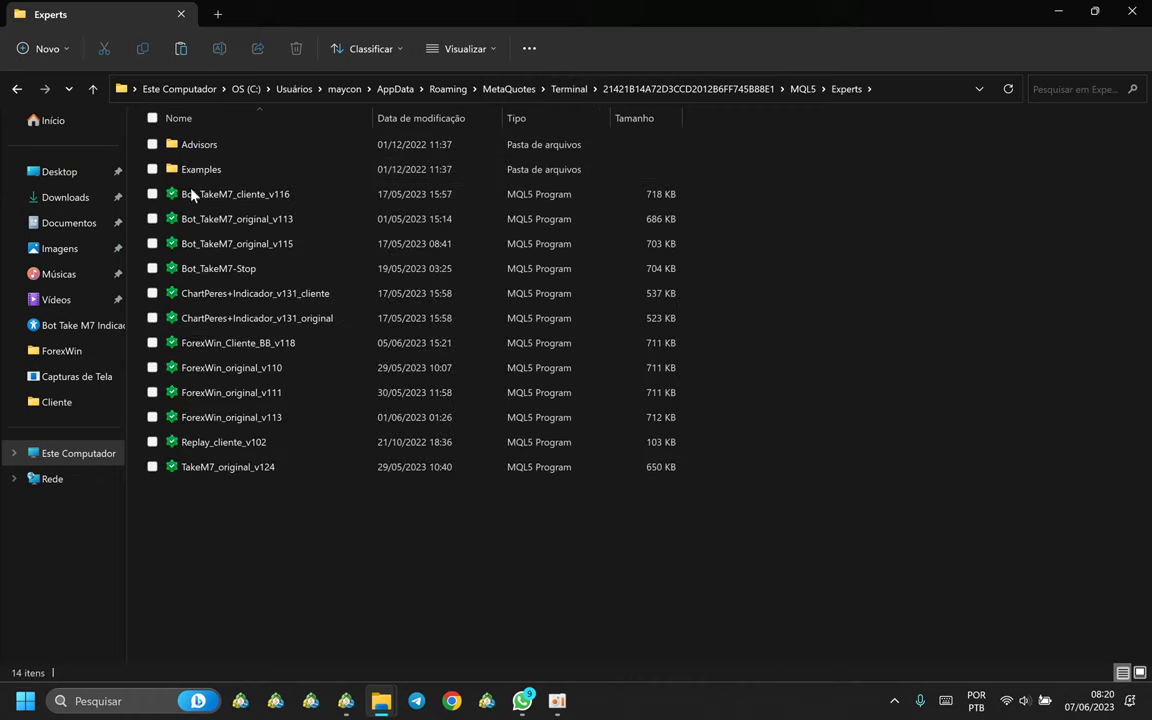
Paste ForexWin_Cliente_BB_v118 into the Experts folder and close the folder window.
key(ctrl+v)
click(280, 381)
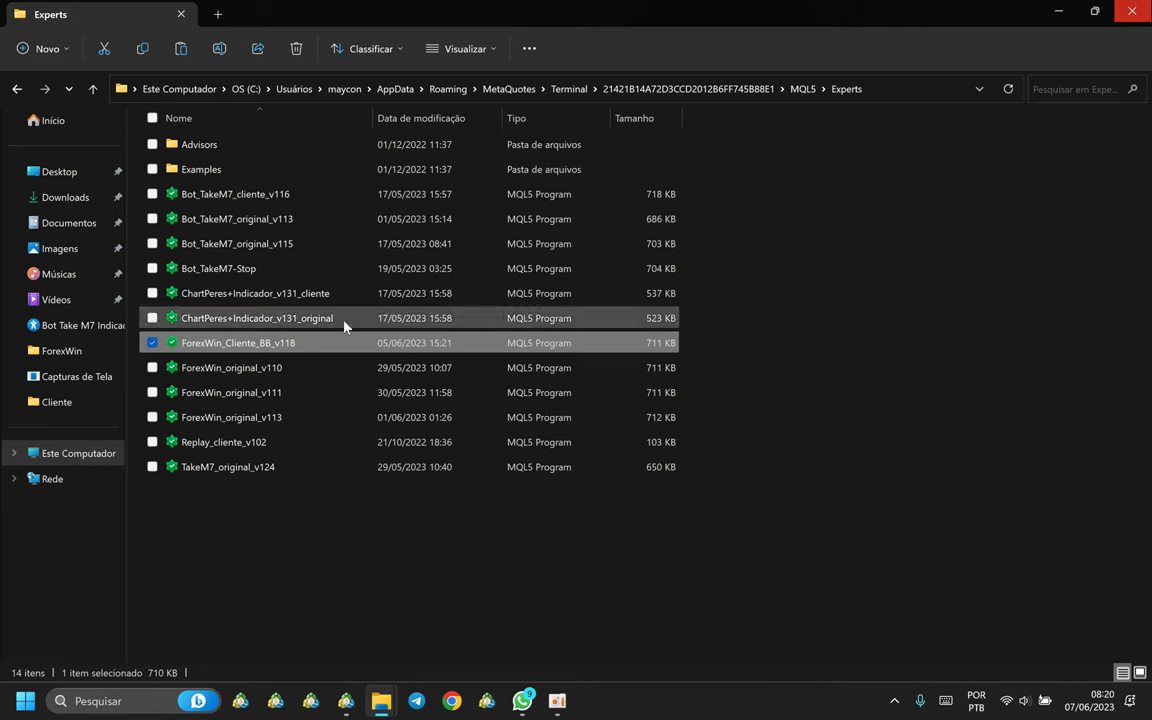
click(360, 535)
click(1121, 12)
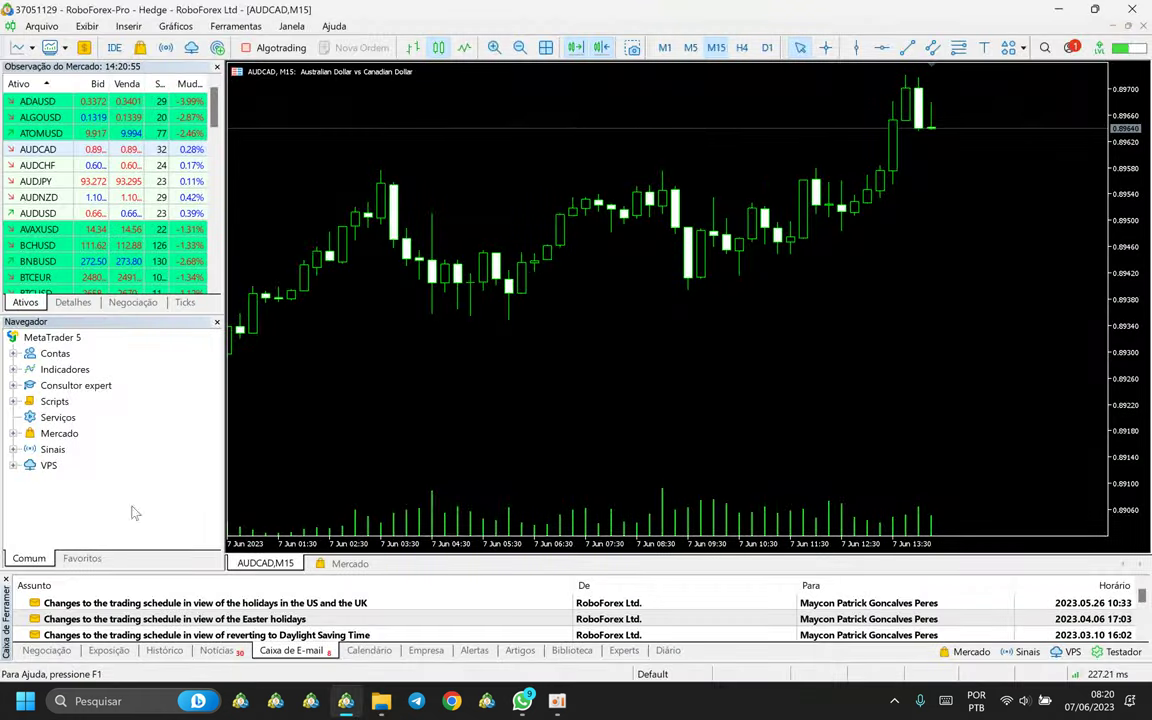
Refresh the Consultor expert group in the Navigator and check its contents for ForexWin_Cliente_BB_v118.
click(64, 386)
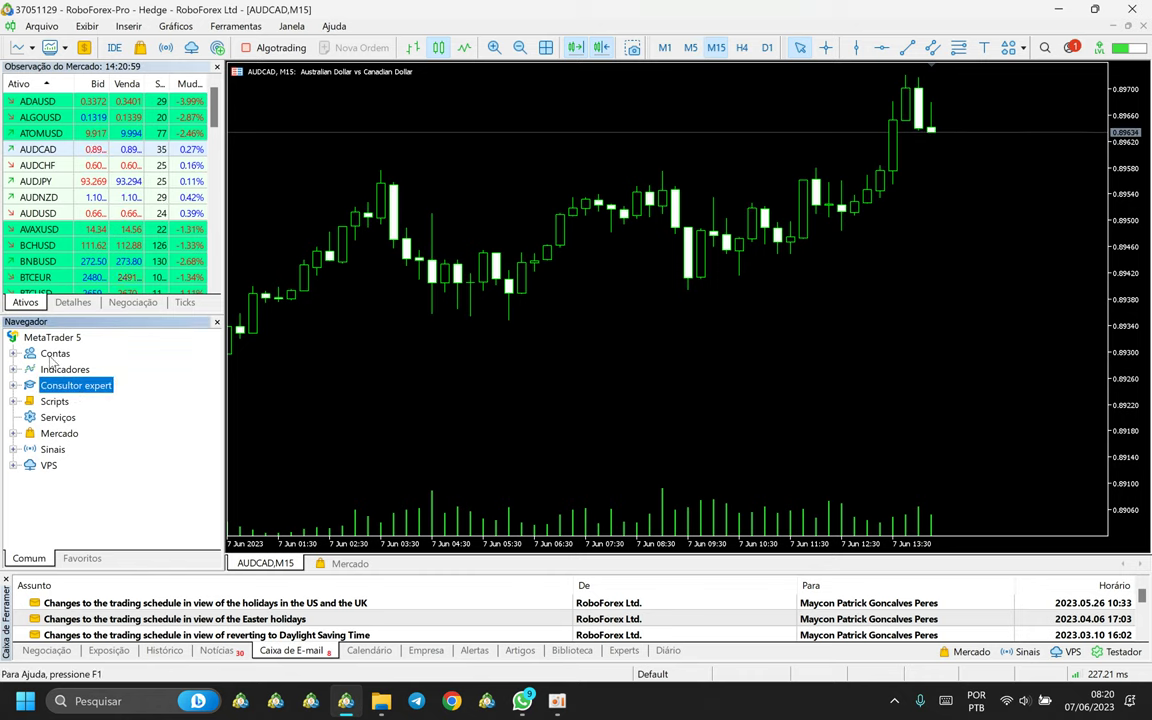
click(87, 26)
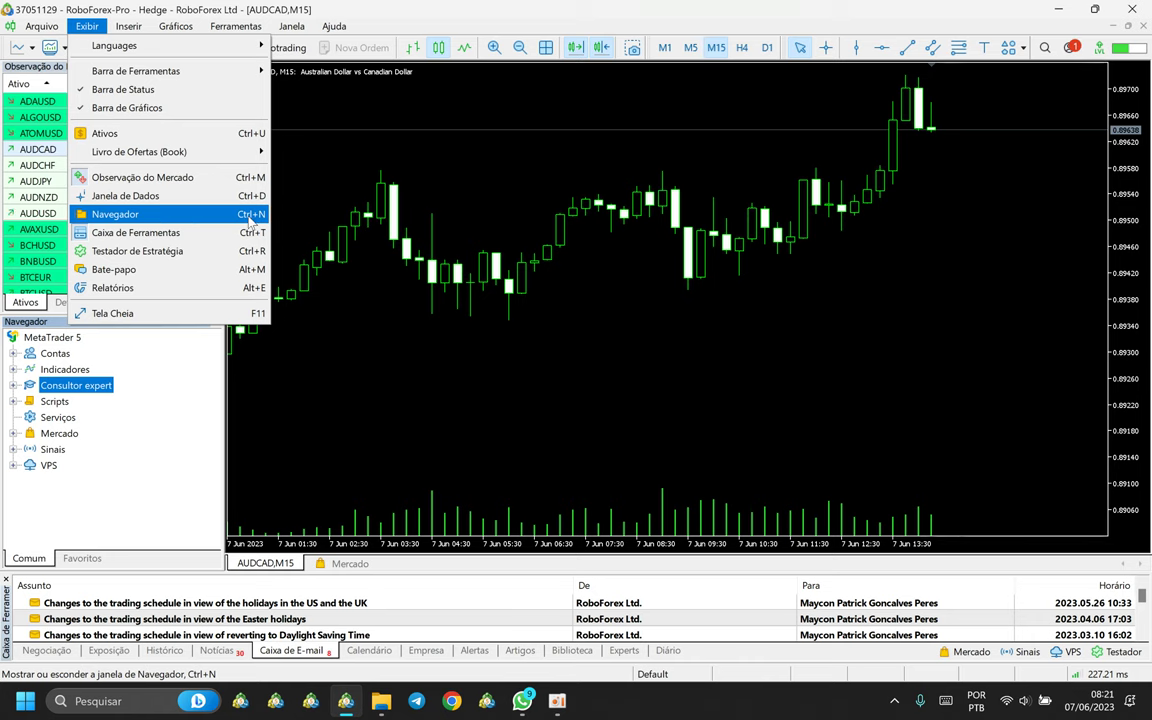
click(150, 404)
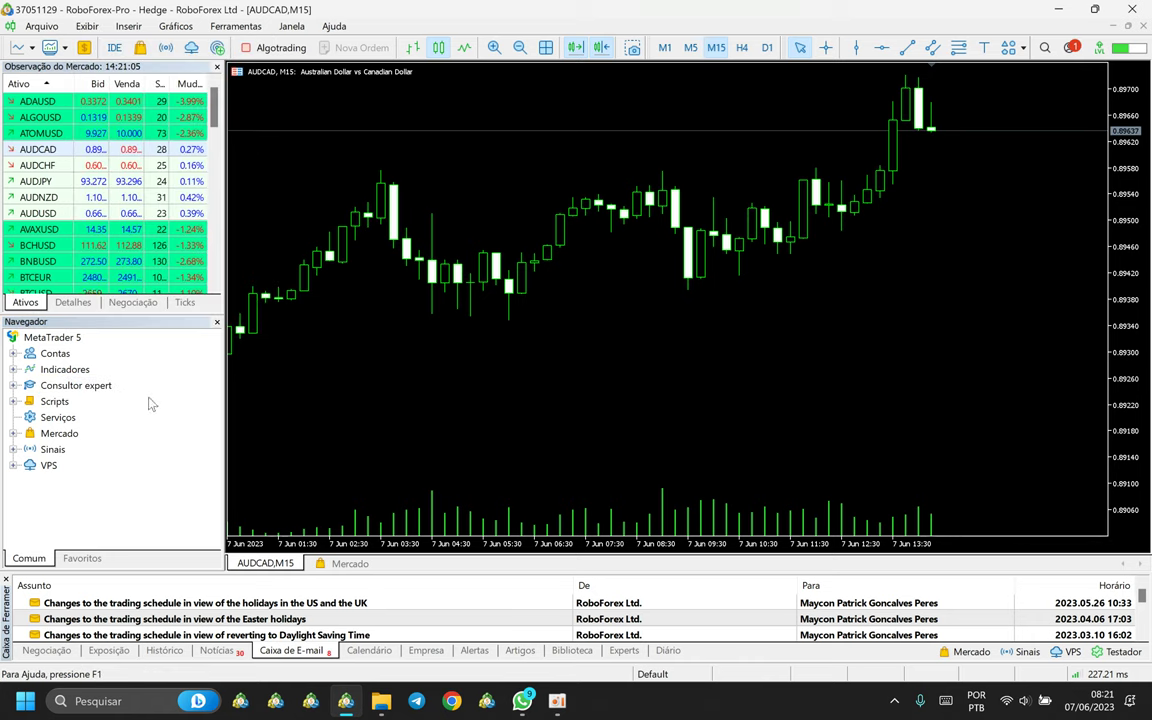
right_click(76, 385)
click(135, 479)
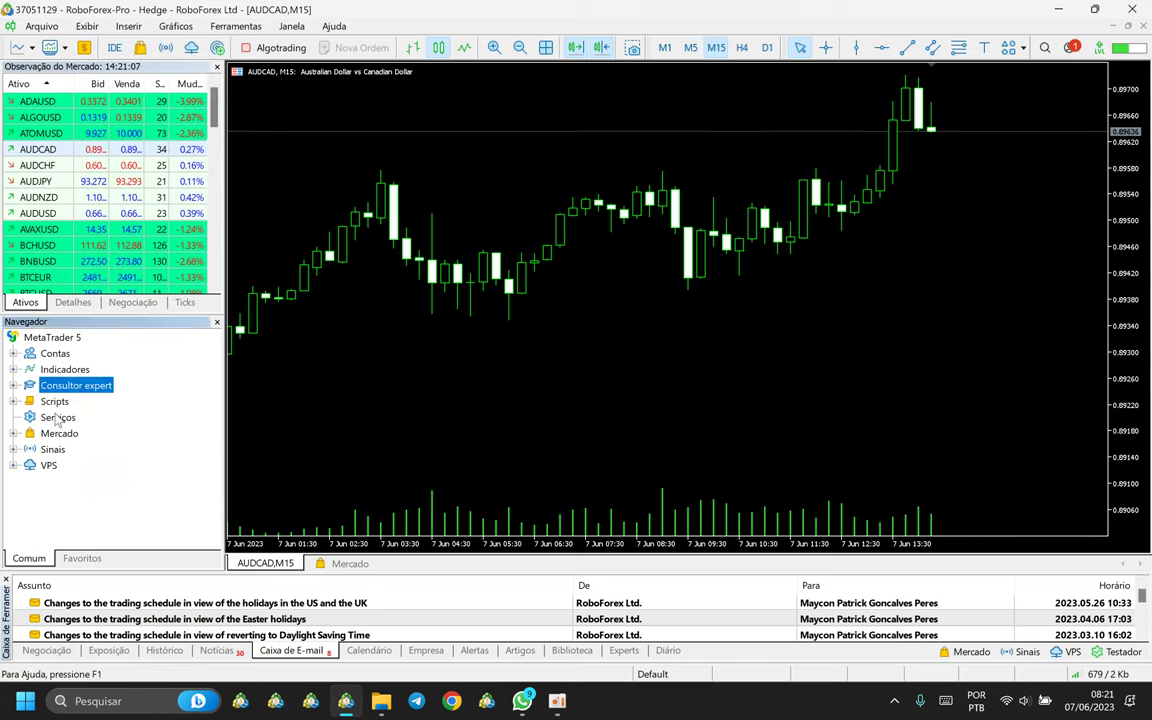
click(13, 385)
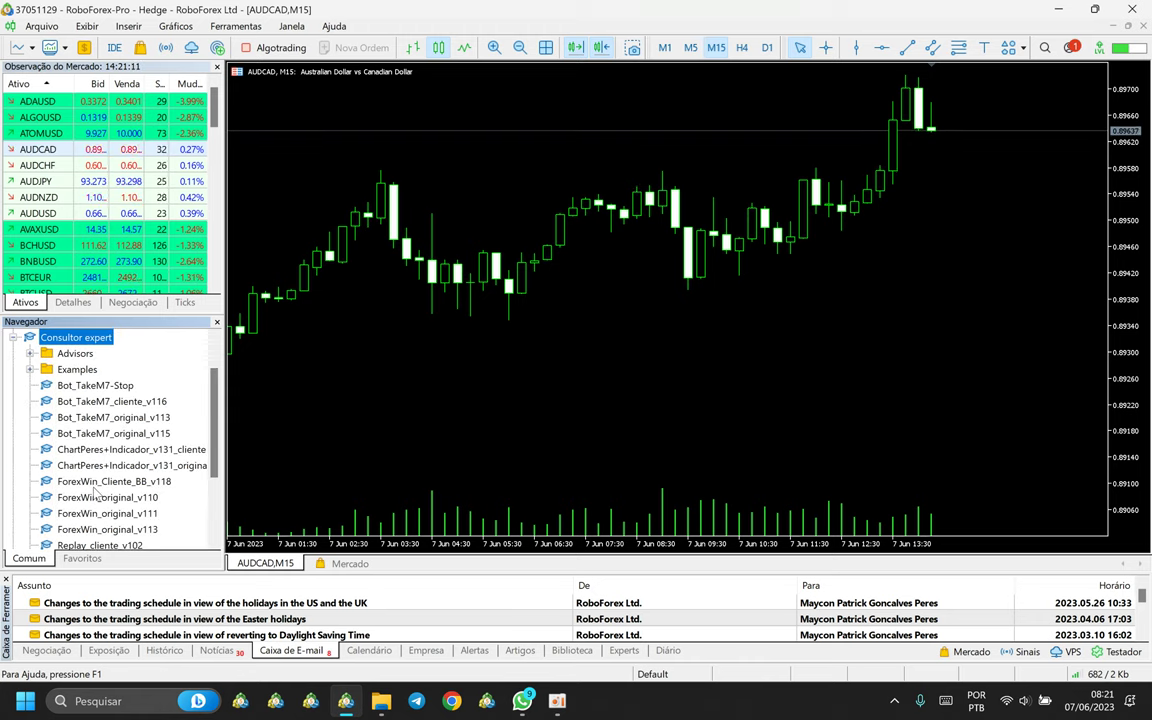
click(14, 337)
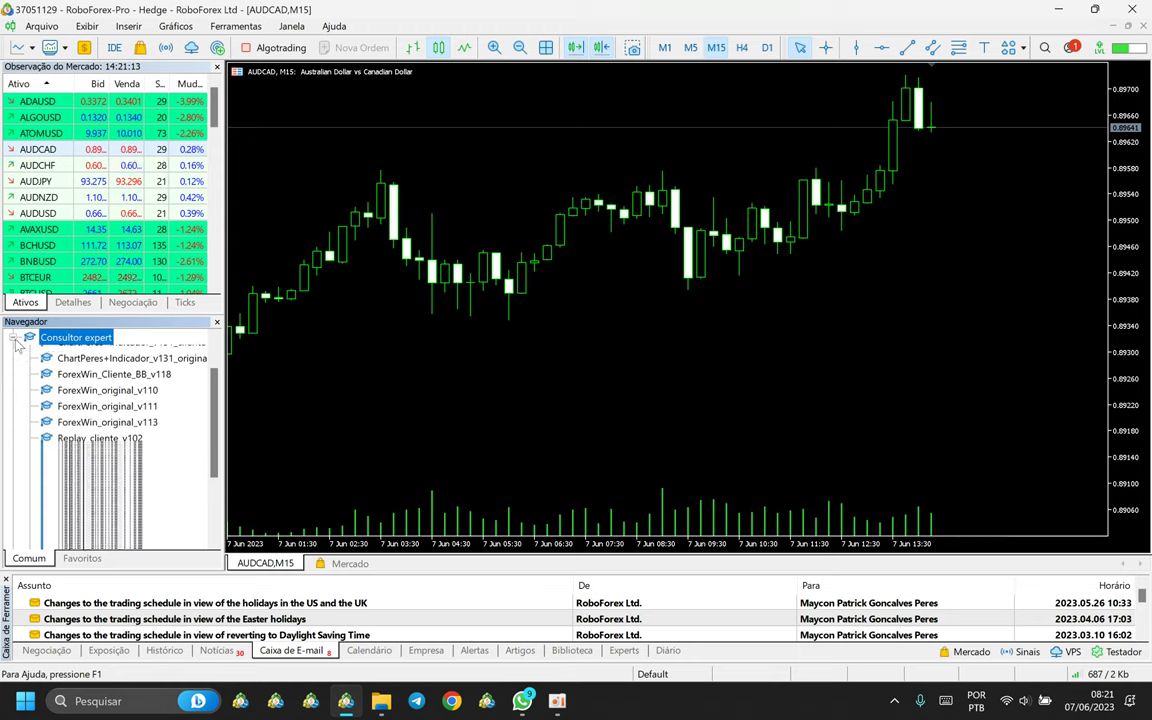
Close the open AUDCAD chart and the Mercado page, and open a new AUDCAD chart from the Market Watch.
scroll(115, 230, down, 10)
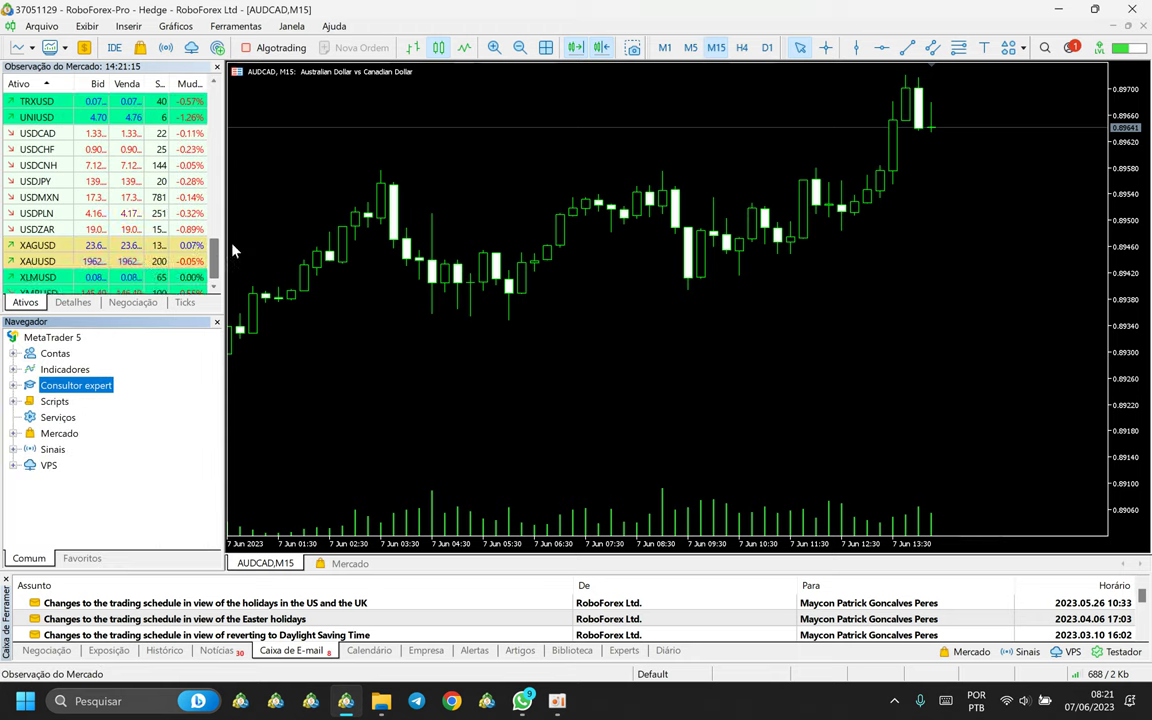
scroll(115, 230, up, 10)
key(ctrl+Tab)
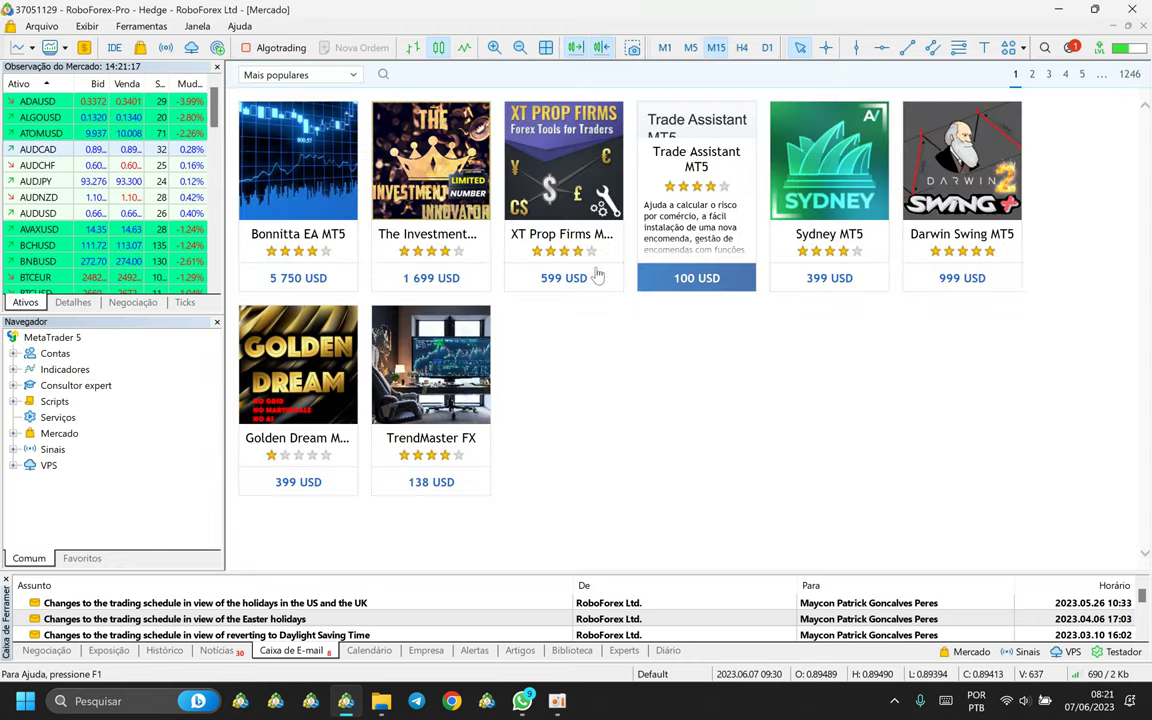
key(ctrl+F4)
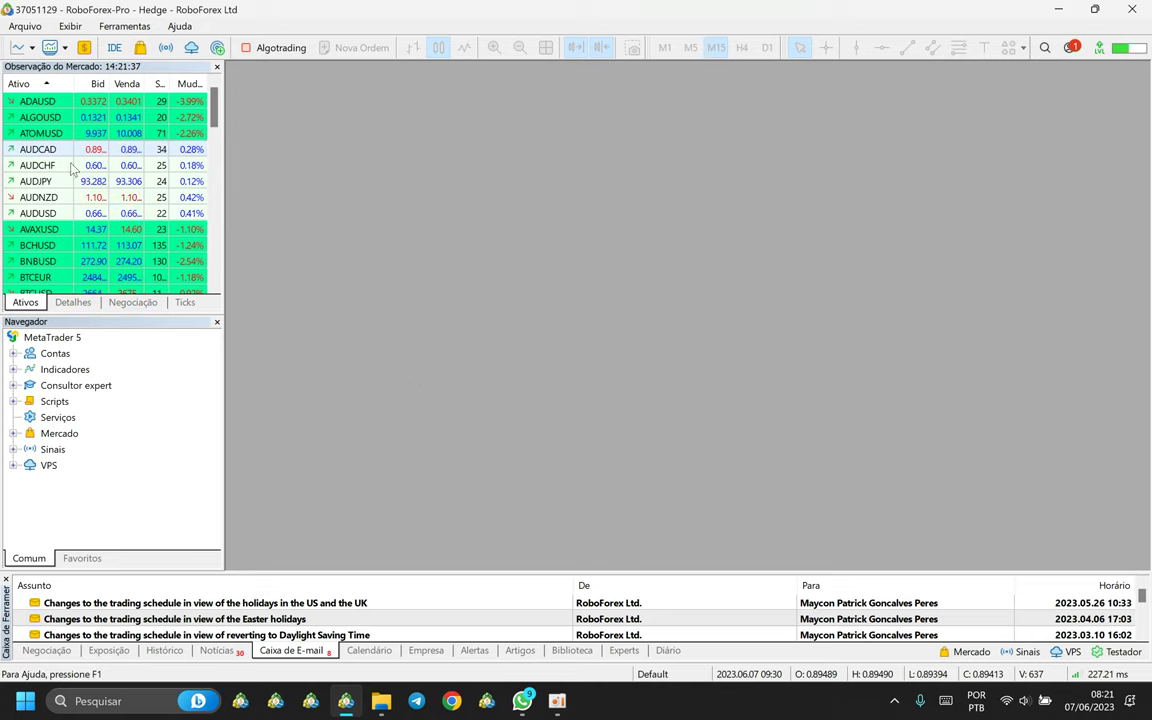
click(37, 150)
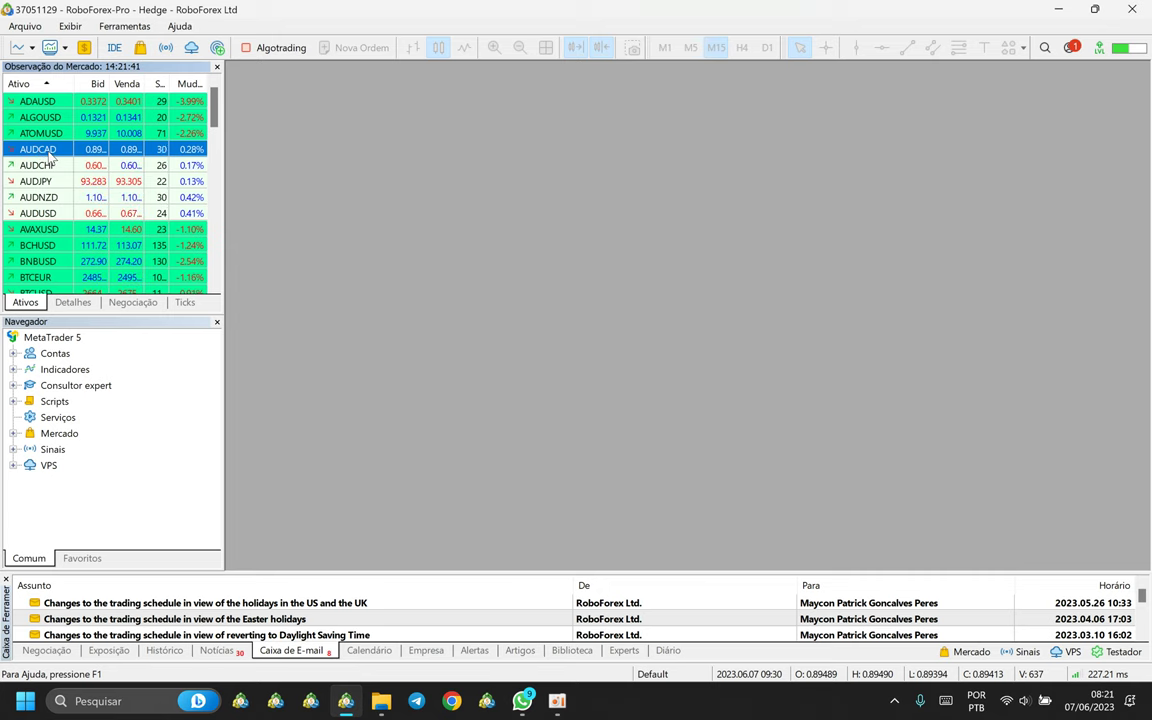
drag(362, 130, 586, 159)
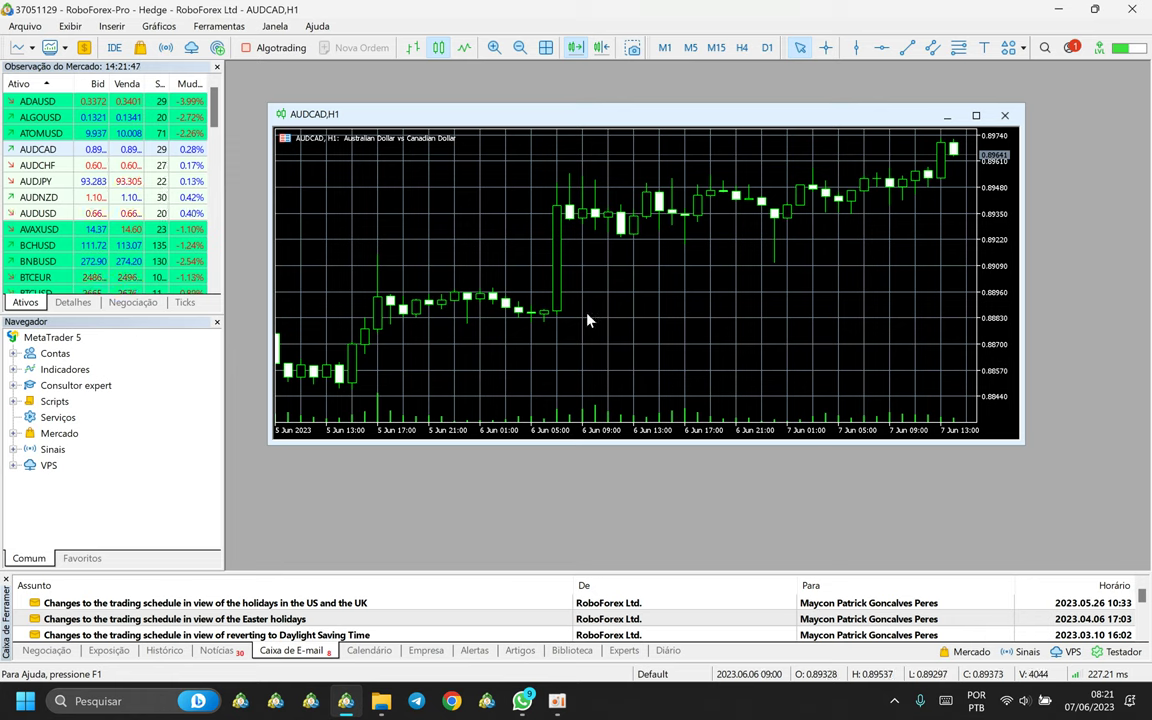
Set the AUDCAD chart to the M15 timeframe in a maximized window and expand Consultor expert in the Navigator.
click(81, 30)
mouse_move(97, 75)
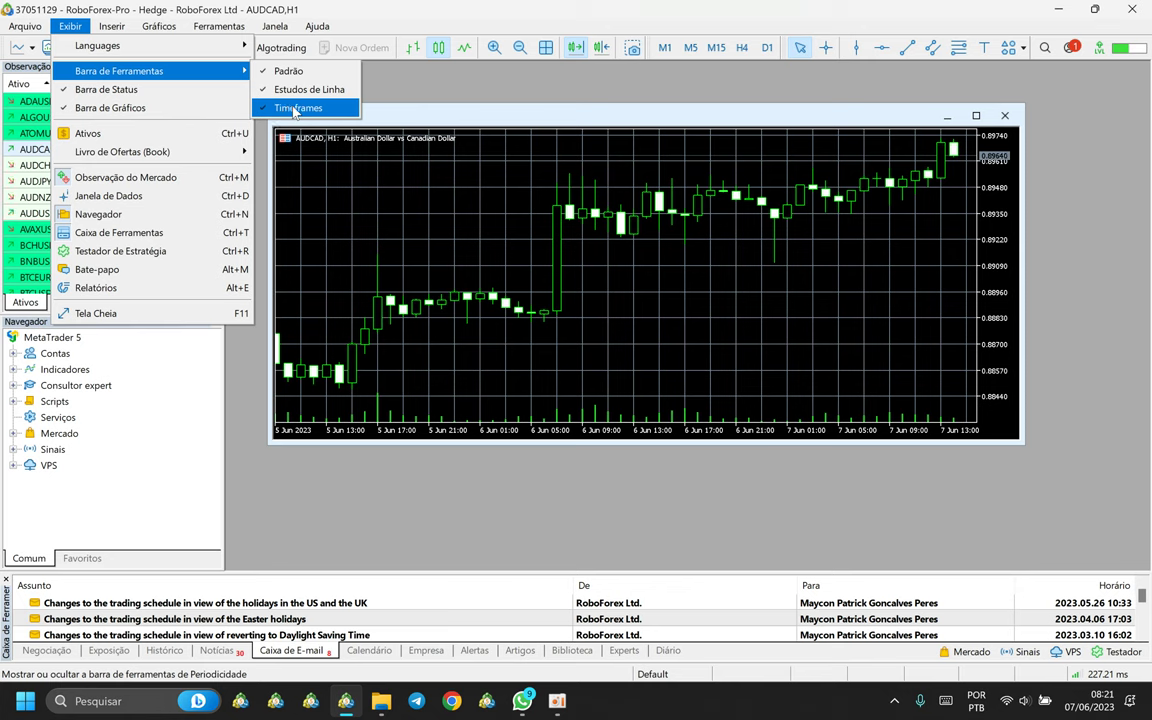
click(470, 226)
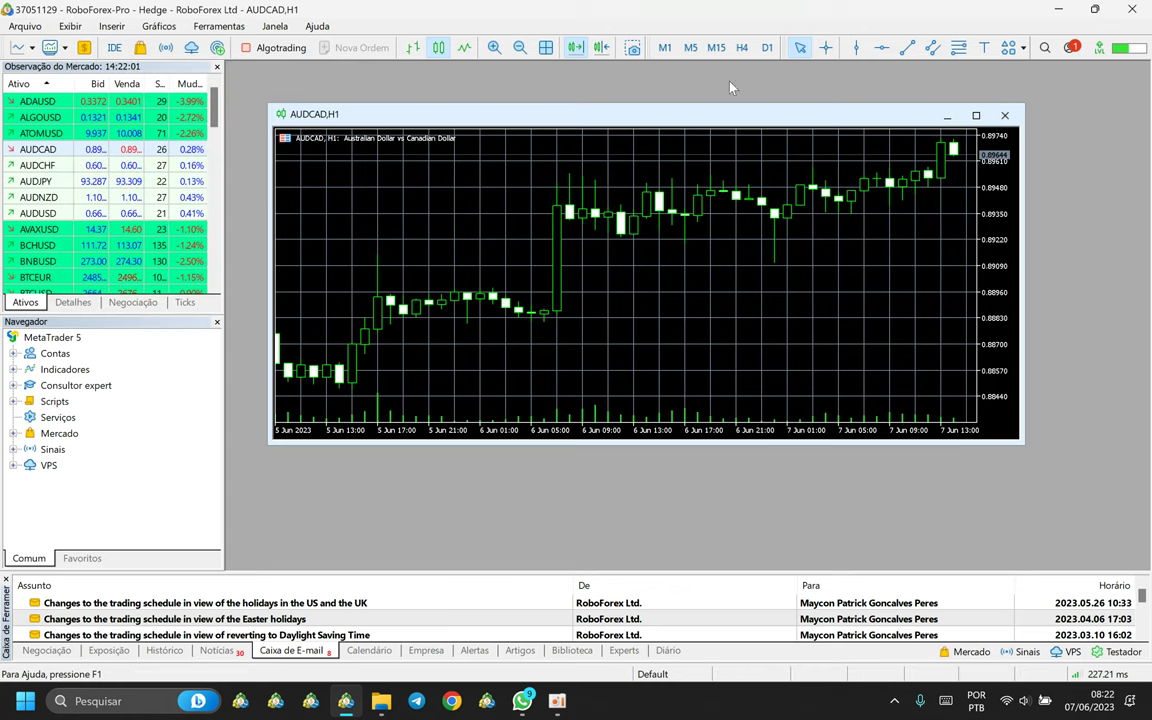
click(716, 47)
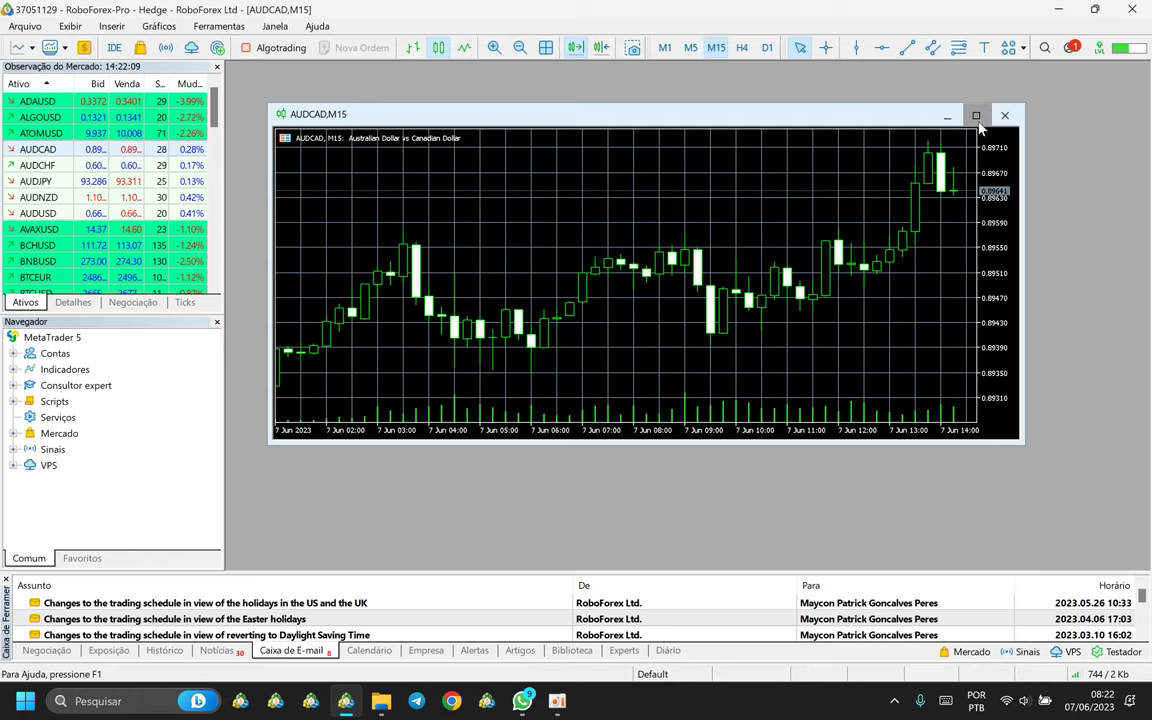
double_click(880, 114)
drag(614, 314, 736, 232)
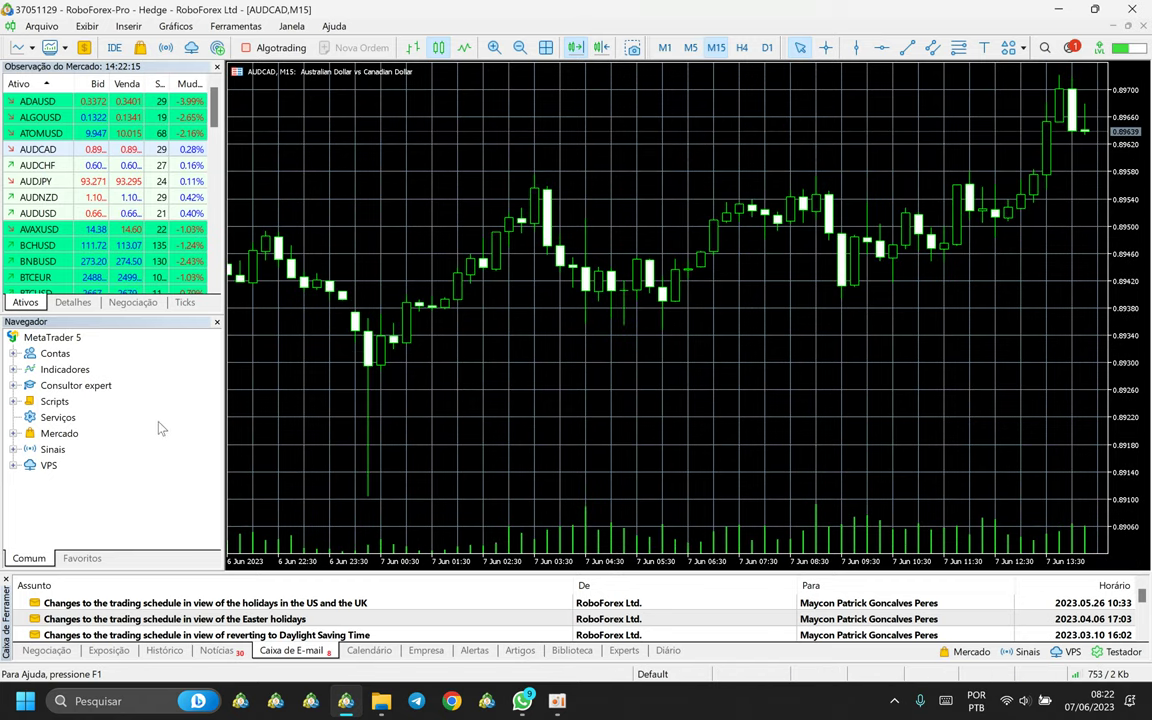
click(13, 385)
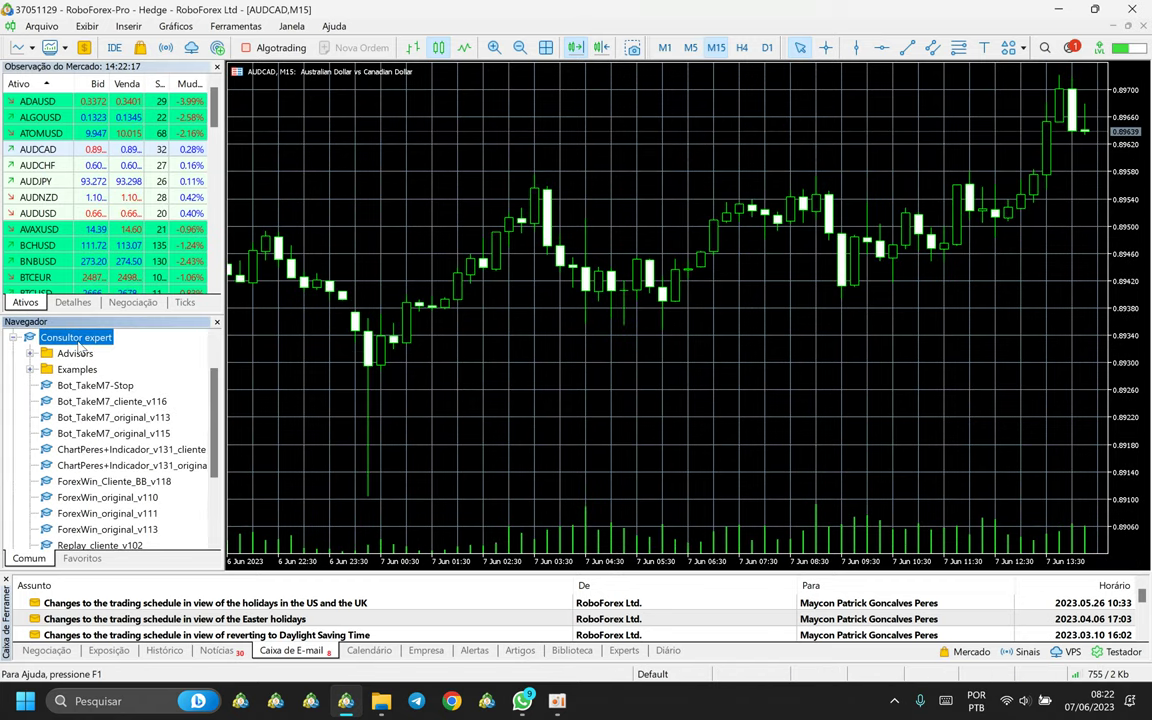
click(100, 482)
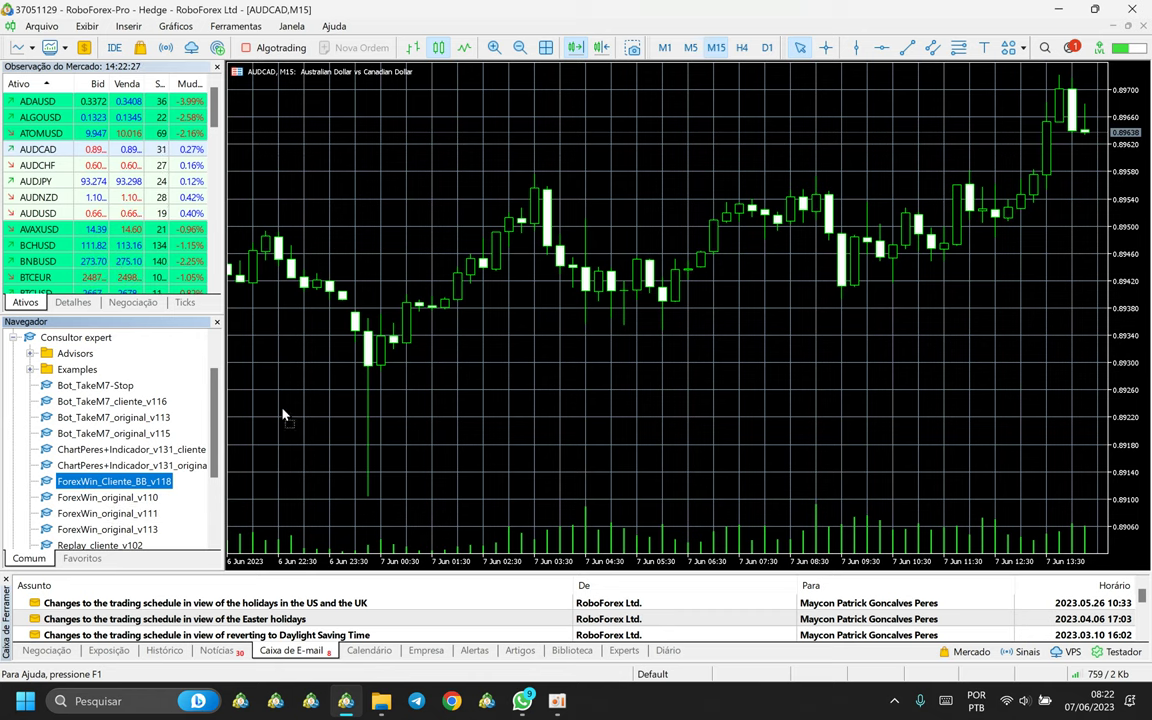
drag(578, 323, 580, 323)
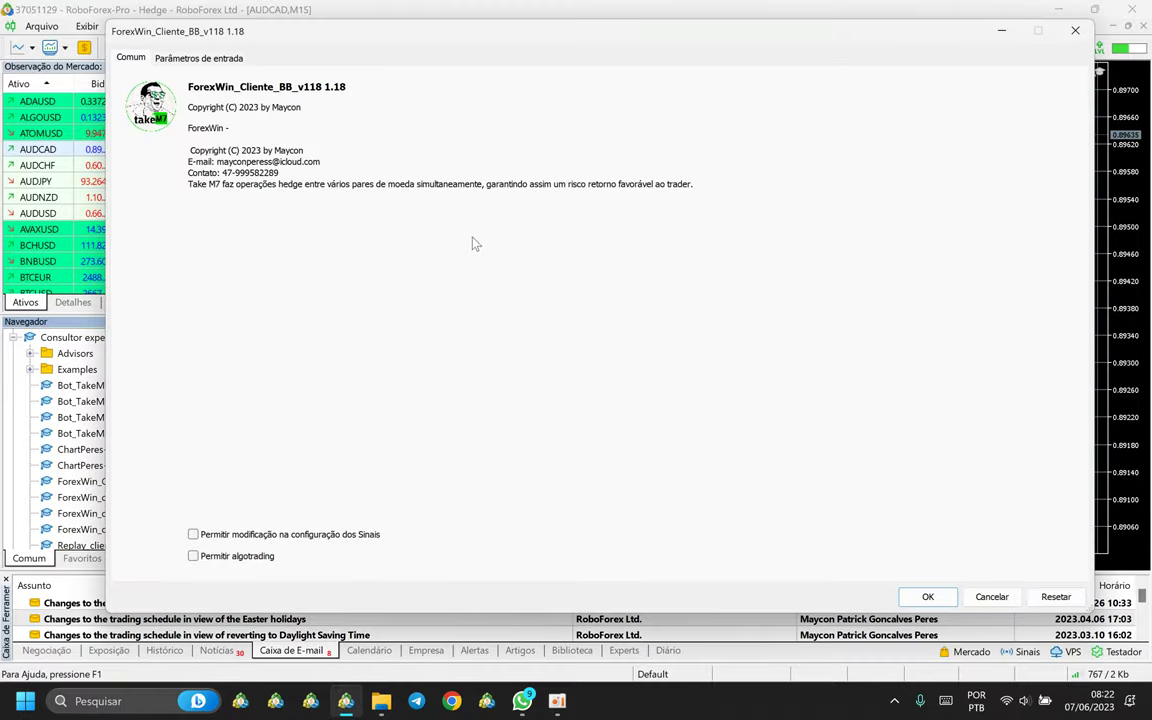
click(1075, 31)
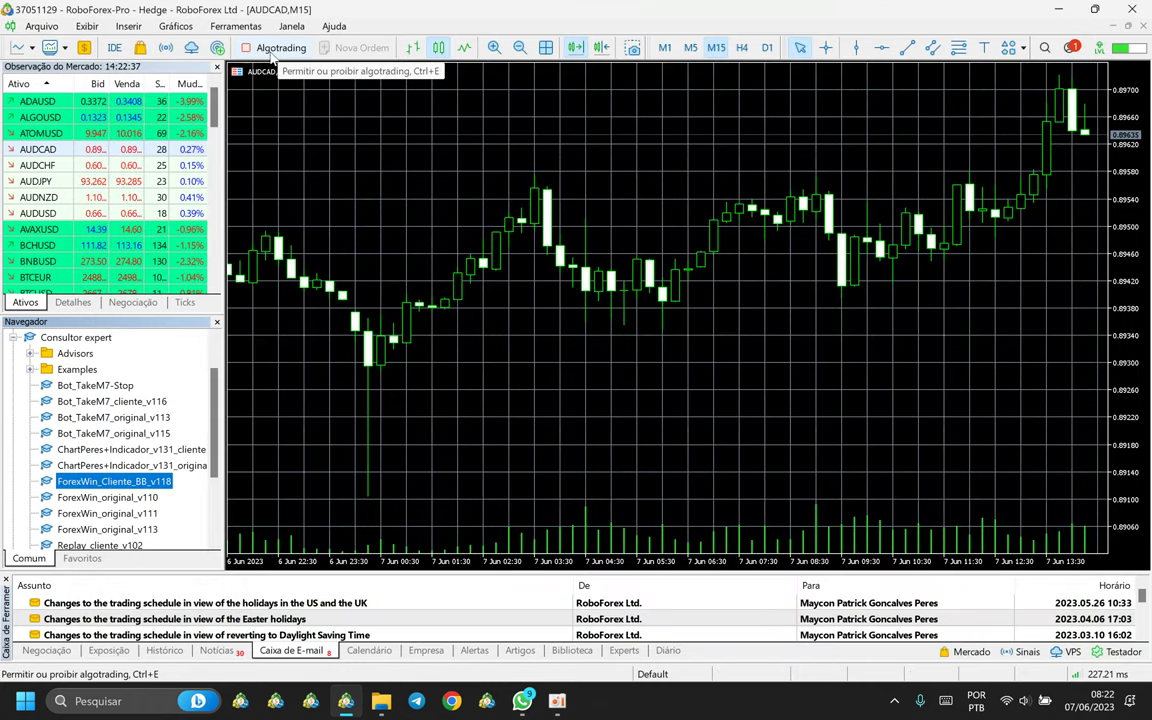
Enable algotrading for the terminal and attach ForexWin_Cliente_BB_v118 to the AUDCAD M15 chart.
click(246, 54)
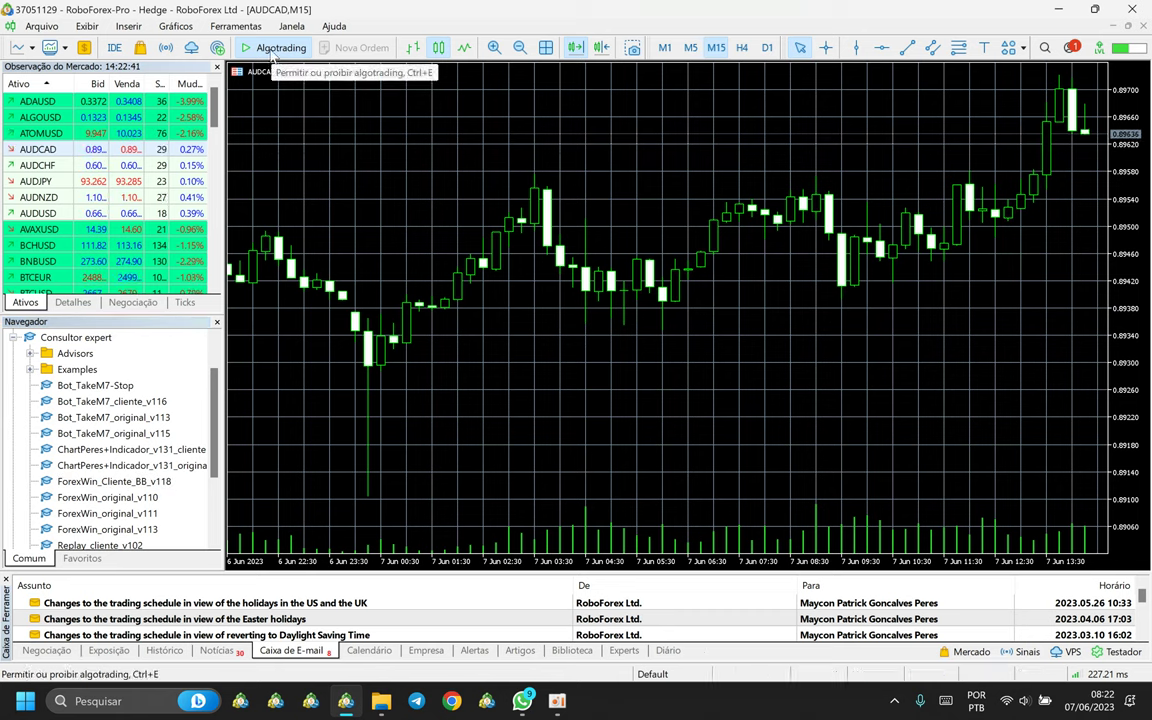
click(85, 482)
drag(84, 487, 504, 331)
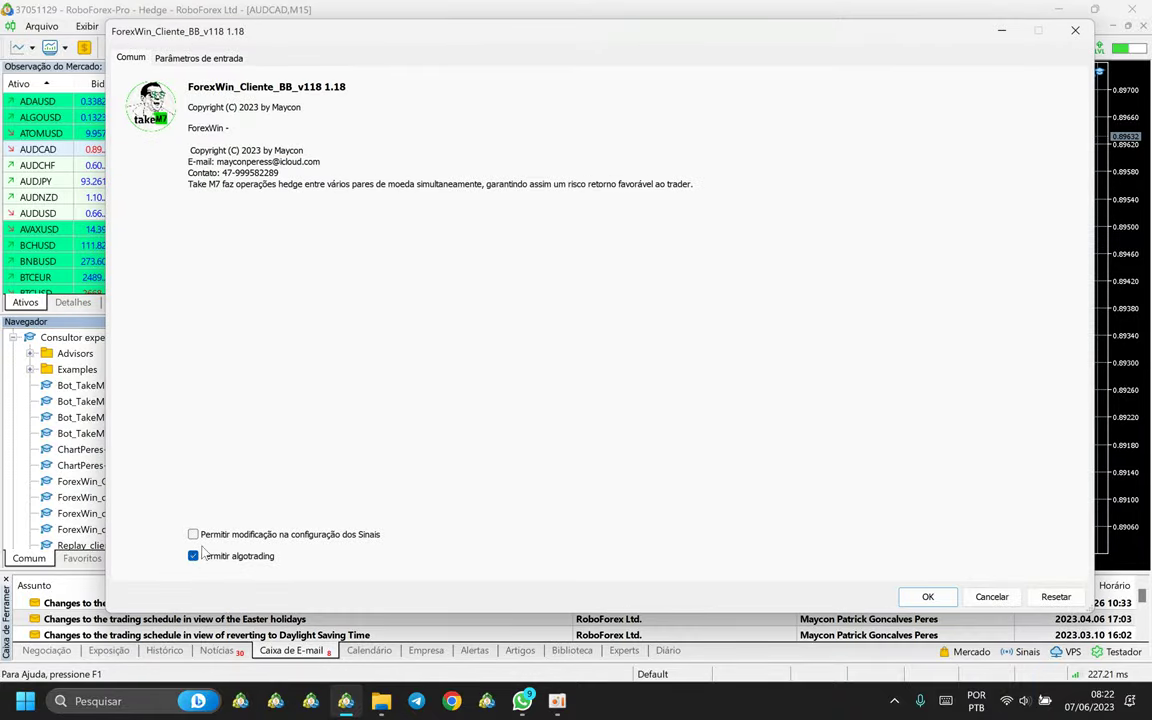
Review the robot's input parameters, set Método de cálculo do tamanho do lote to Conservador, and select the Comentário parameter.
click(199, 59)
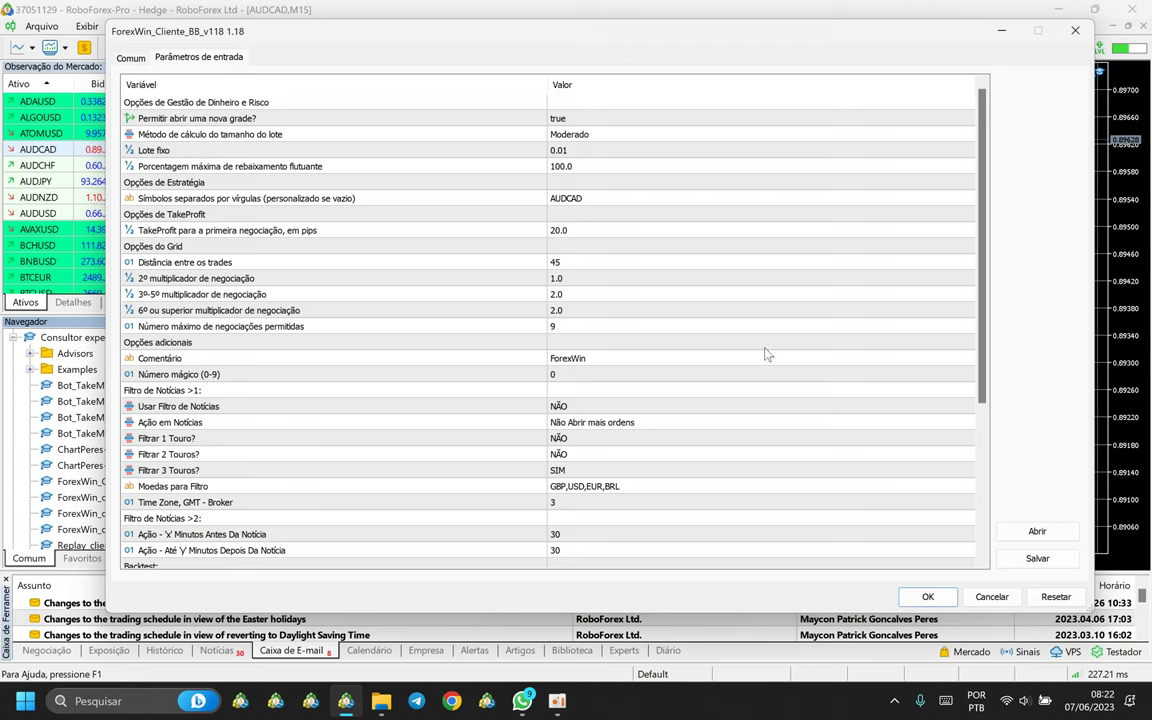
scroll(664, 454, down, 5)
scroll(668, 457, up, 5)
click(581, 138)
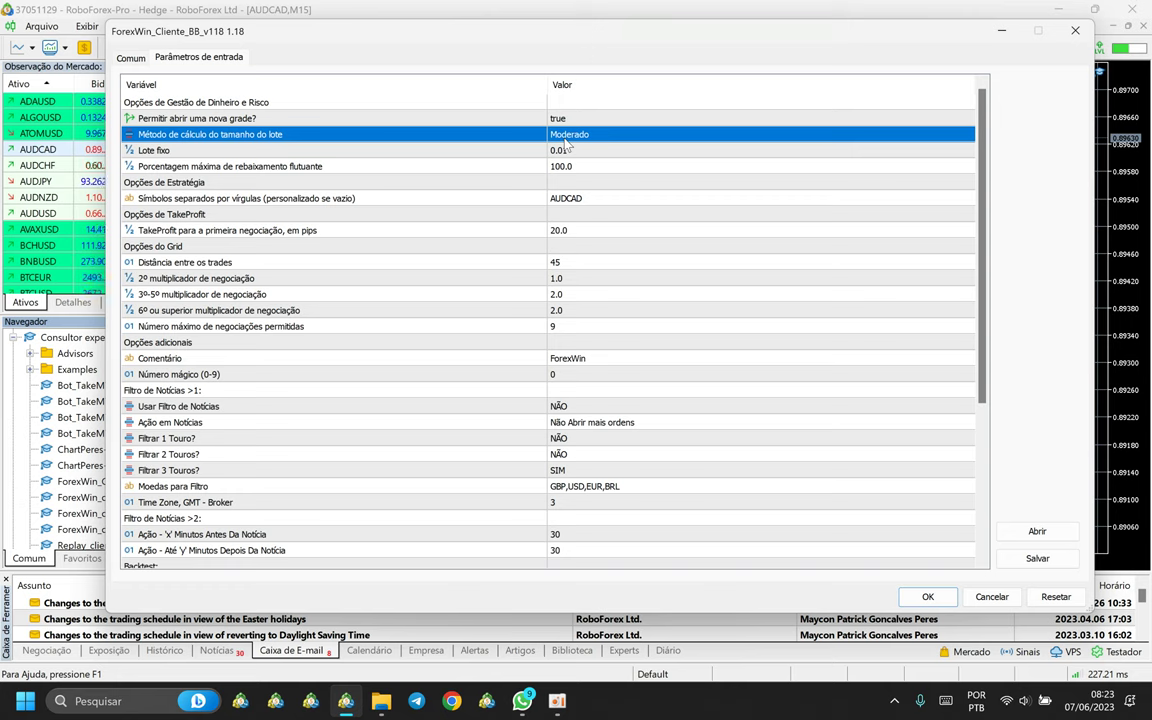
click(575, 140)
click(577, 138)
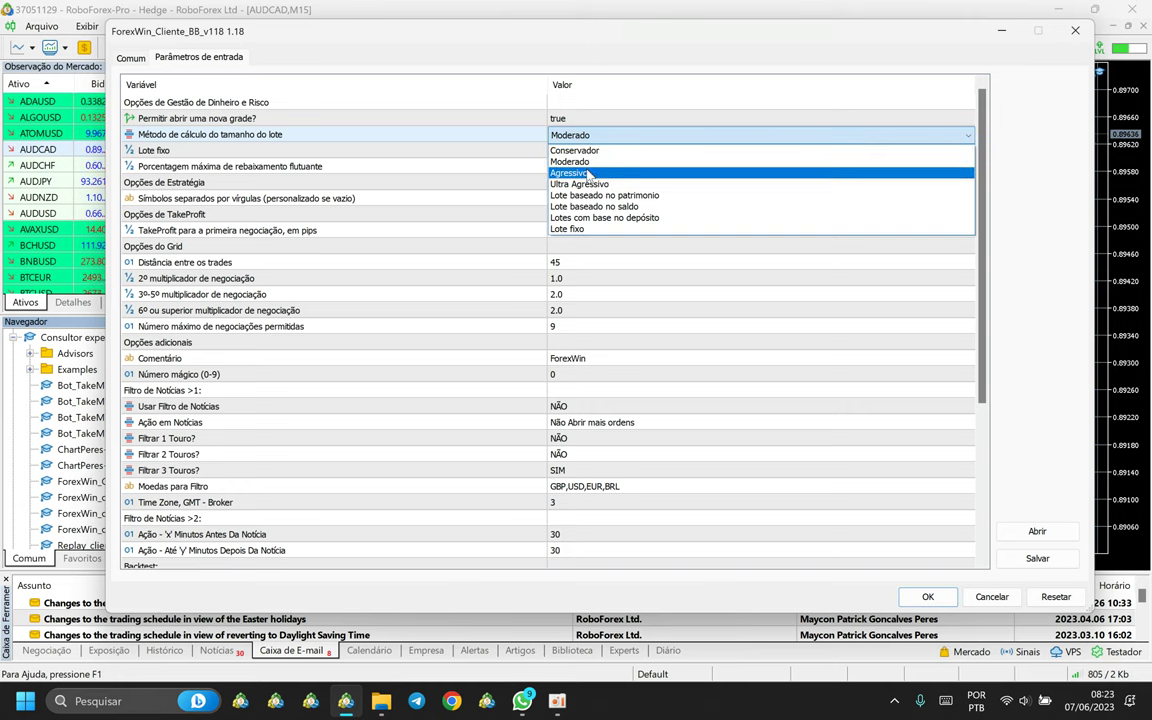
click(588, 150)
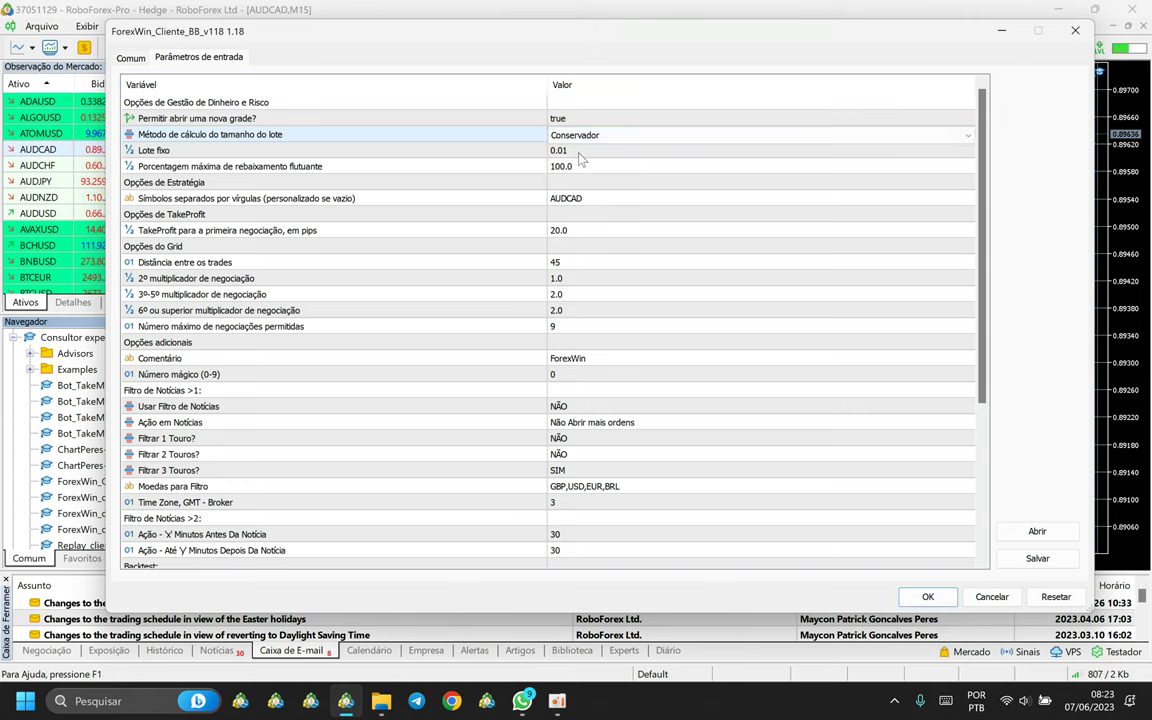
click(148, 358)
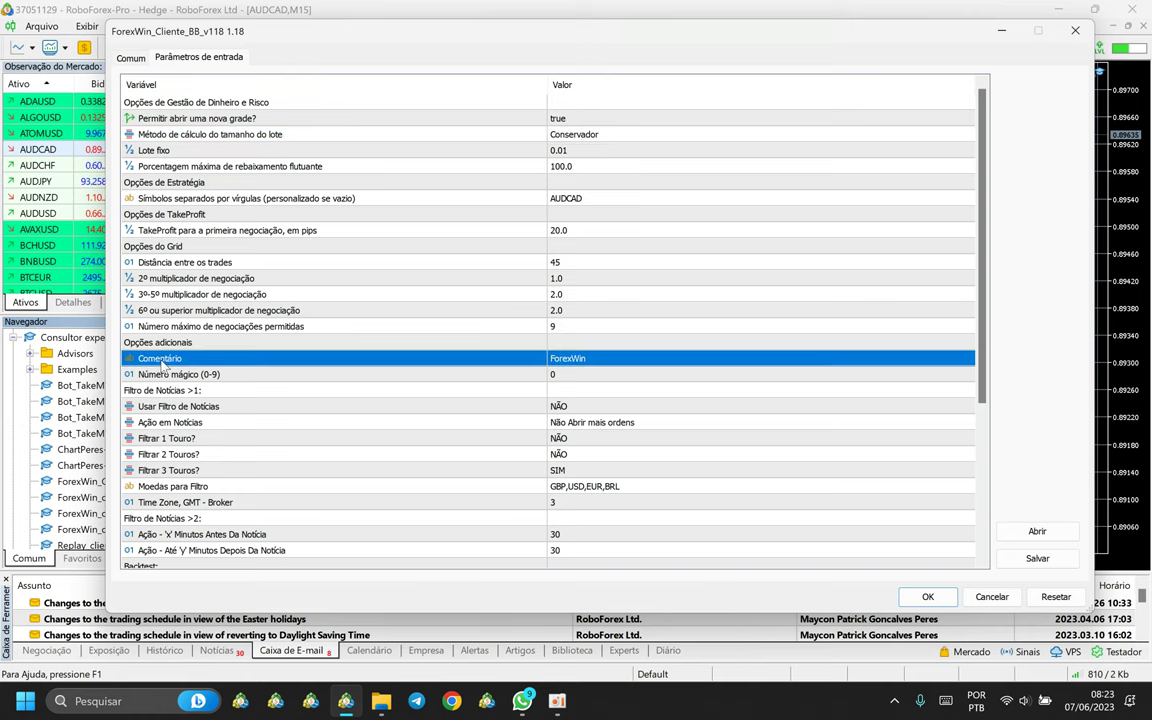
Set the Comentário parameter to ForexWin Conservador and Número mágico (0-9) to 1.
click(600, 364)
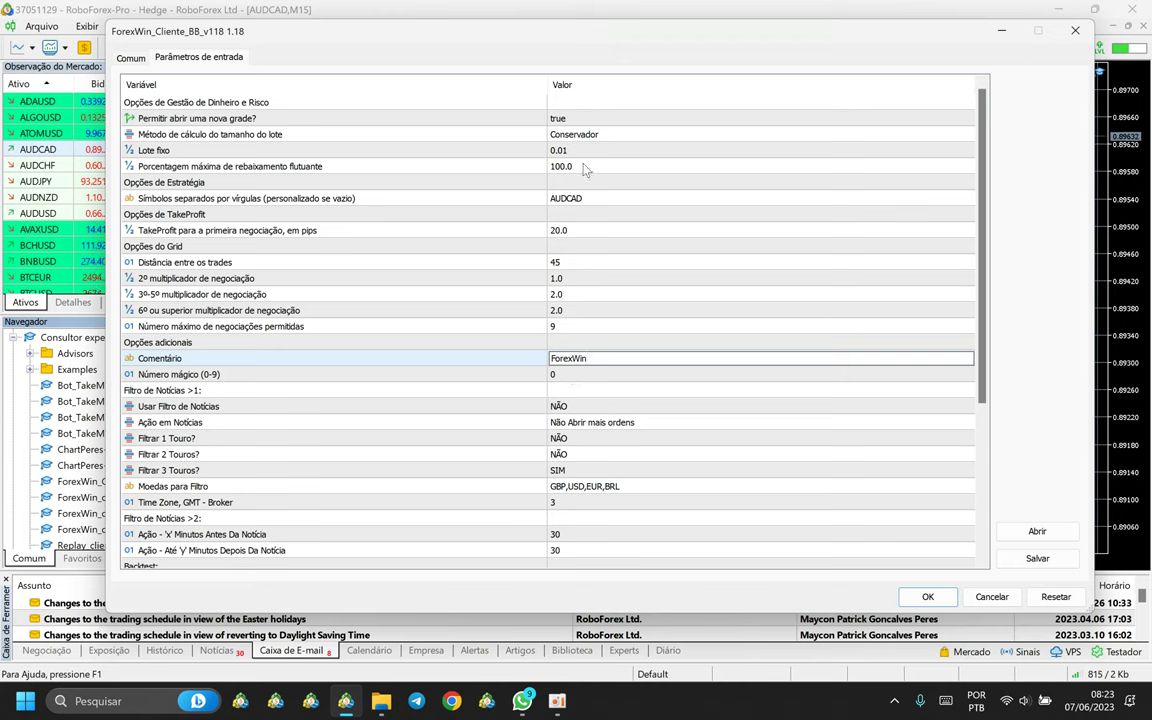
text(Conservador)
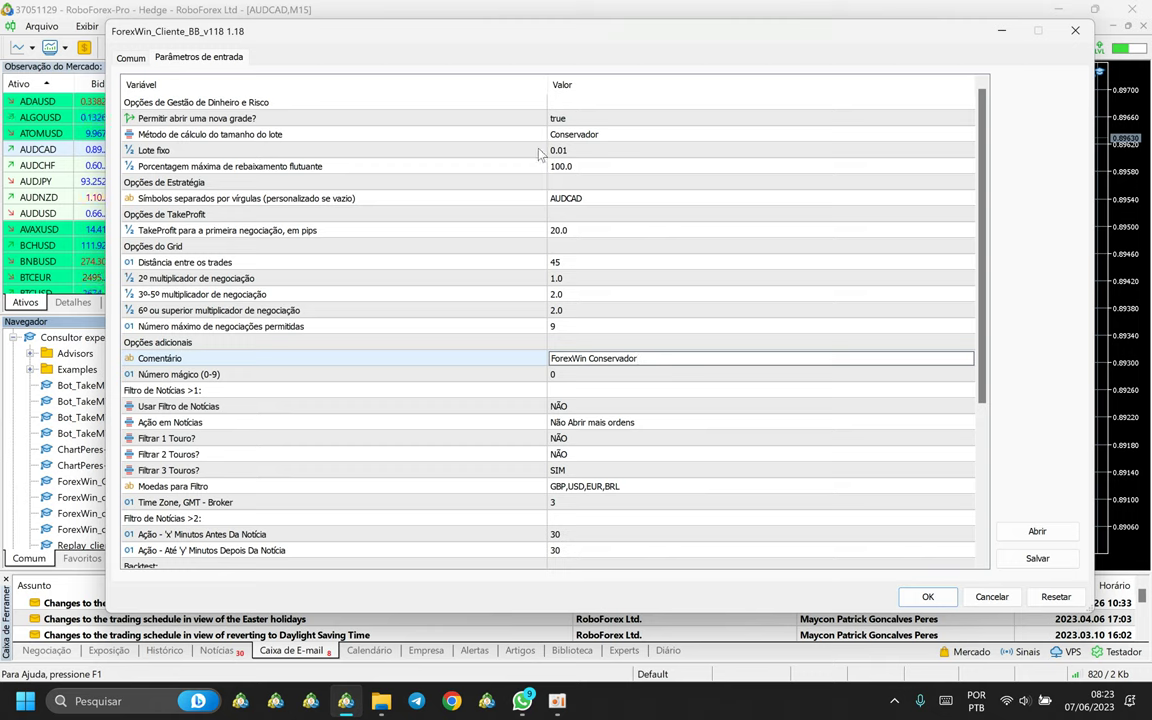
click(242, 374)
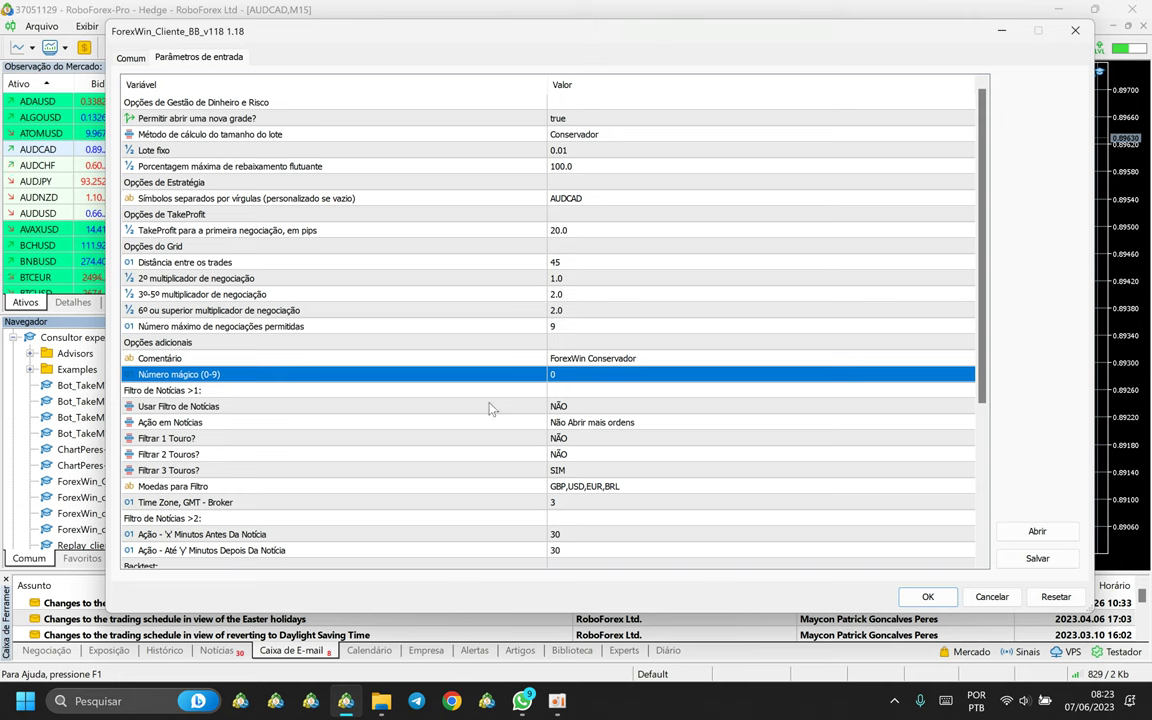
click(572, 374)
text(1)
click(570, 394)
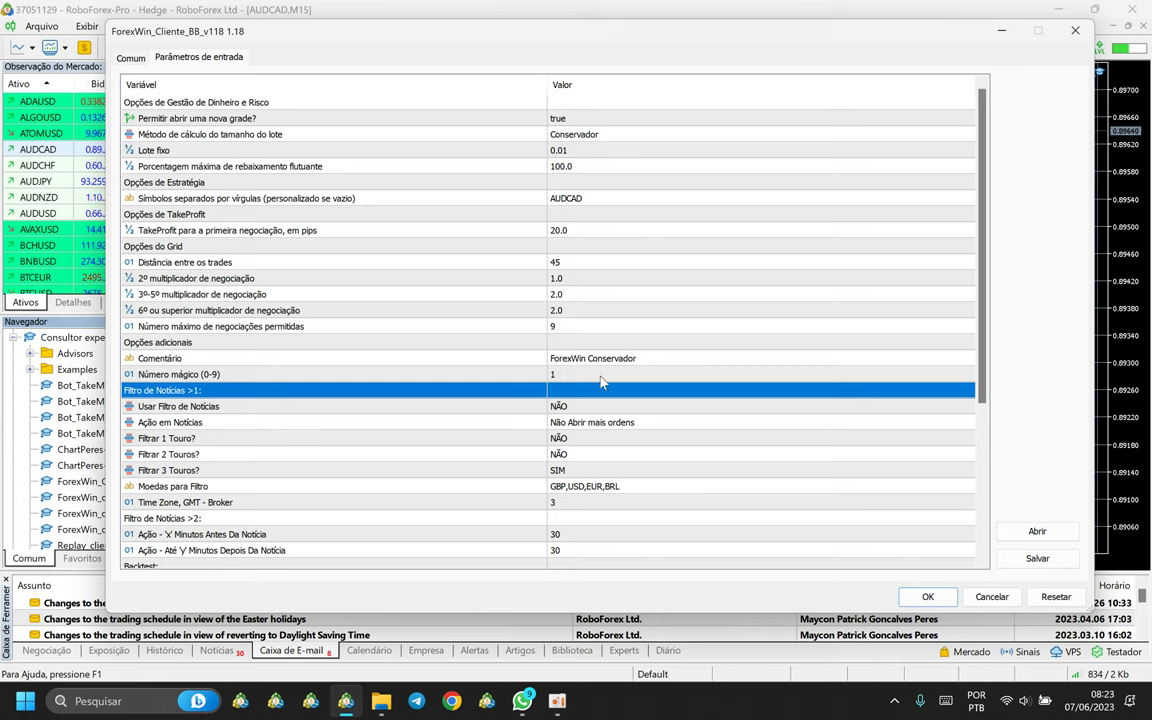
click(585, 376)
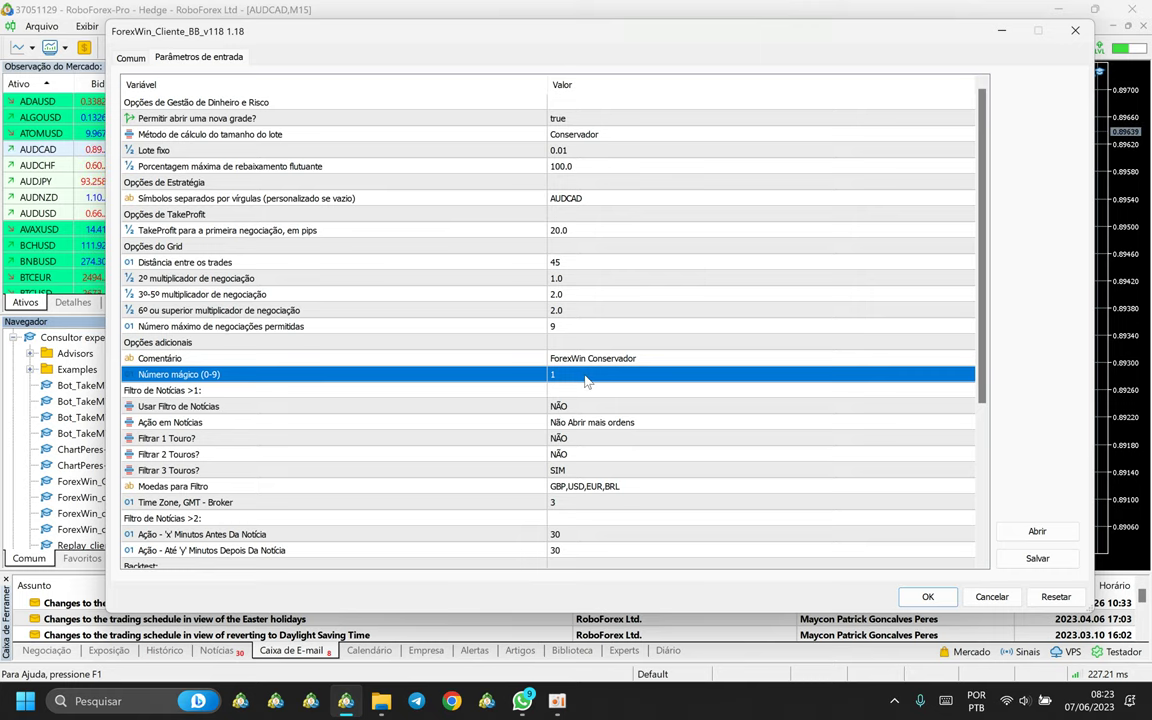
Enable the news filter by setting Usar Filtro de Notícias to SIM.
scroll(535, 387, down, 5)
scroll(535, 387, up, 5)
click(175, 407)
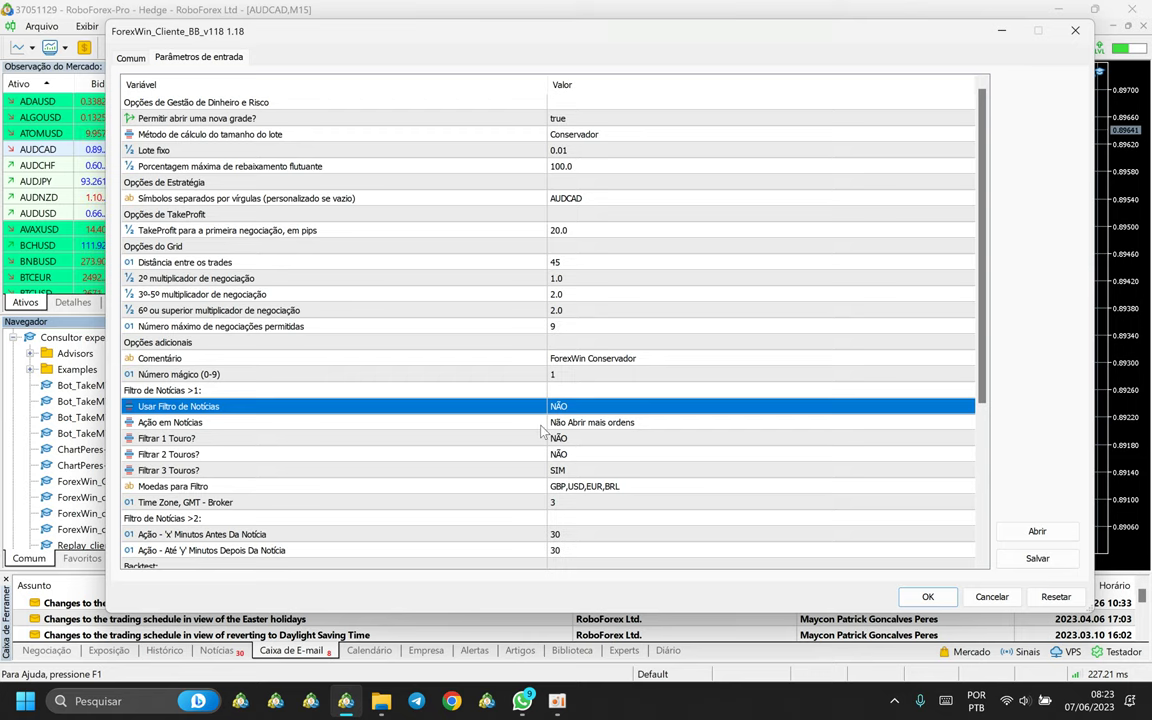
scroll(490, 392, down, 3)
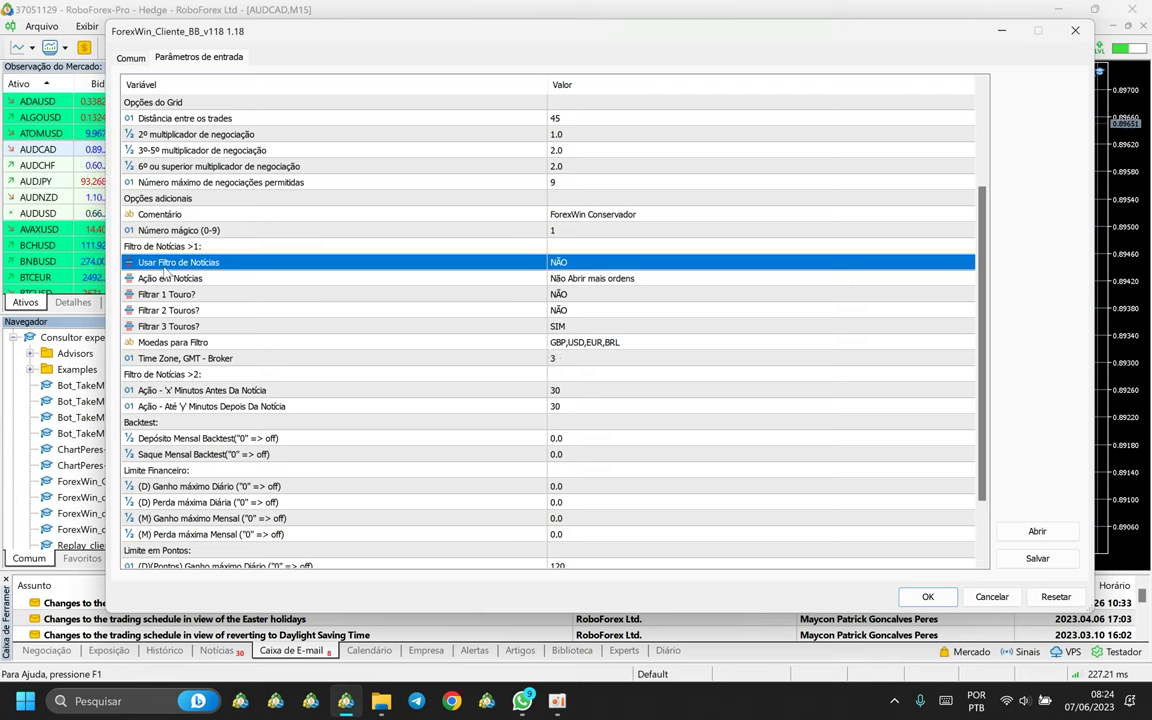
click(560, 265)
click(560, 265)
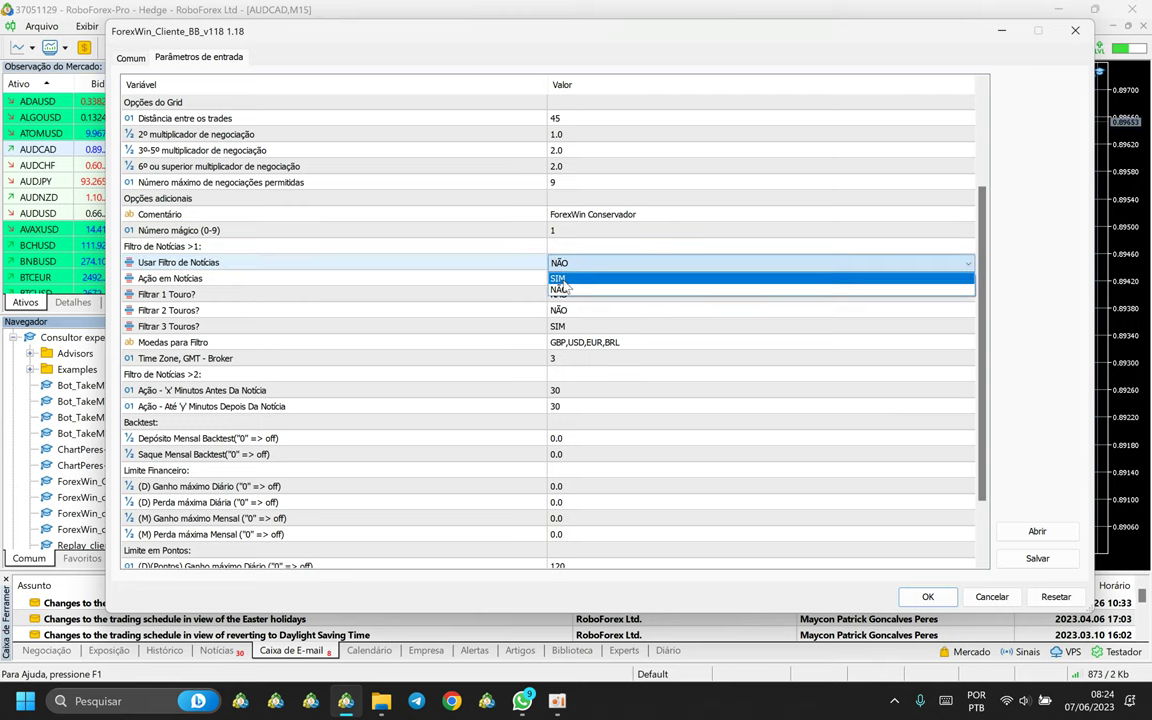
click(552, 294)
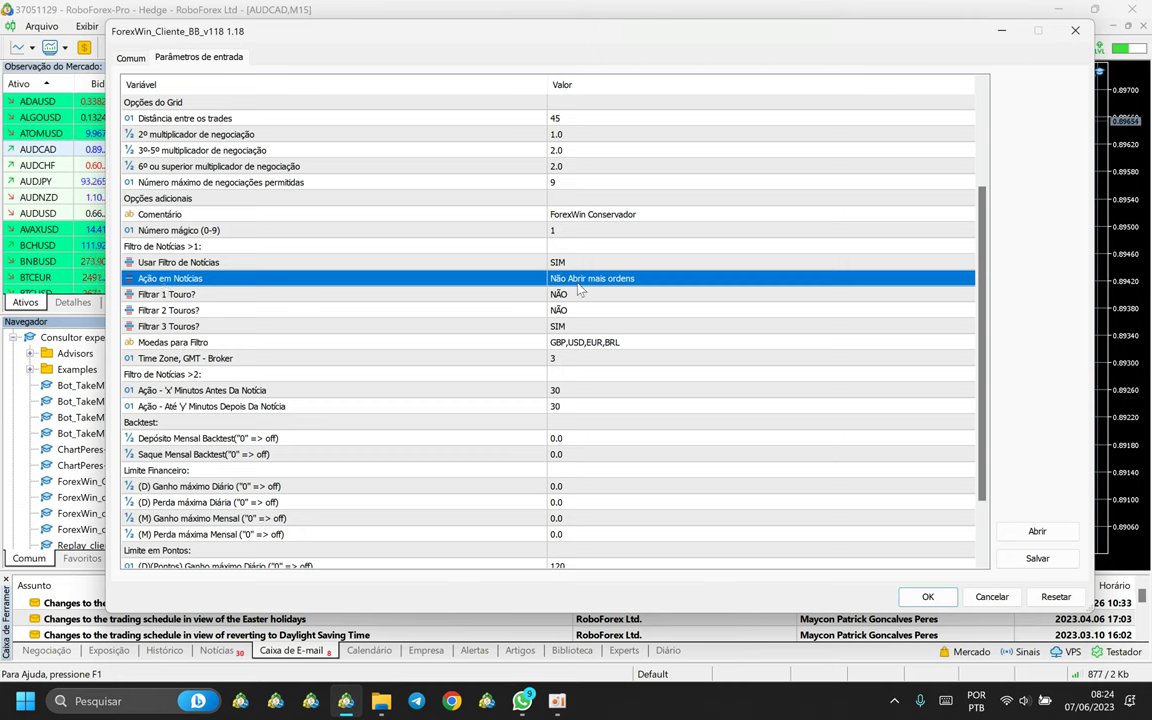
Review the Ação em Notícias options and choose Não Abrir mais ordens.
double_click(577, 280)
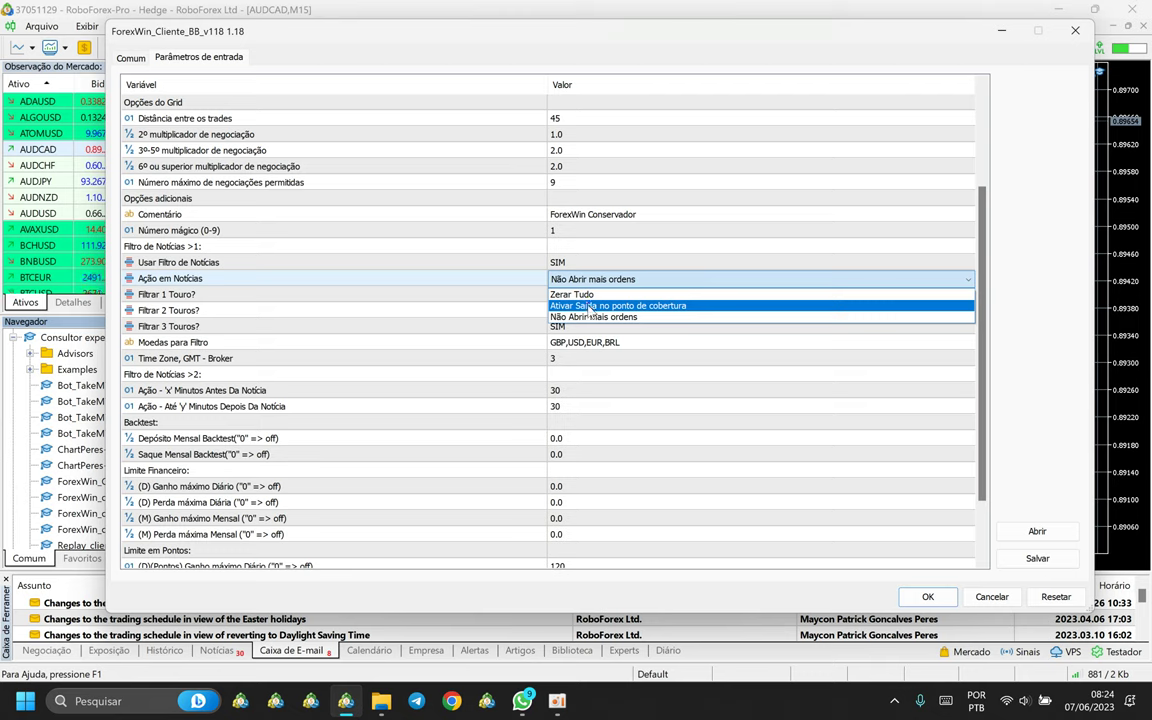
key(Up)
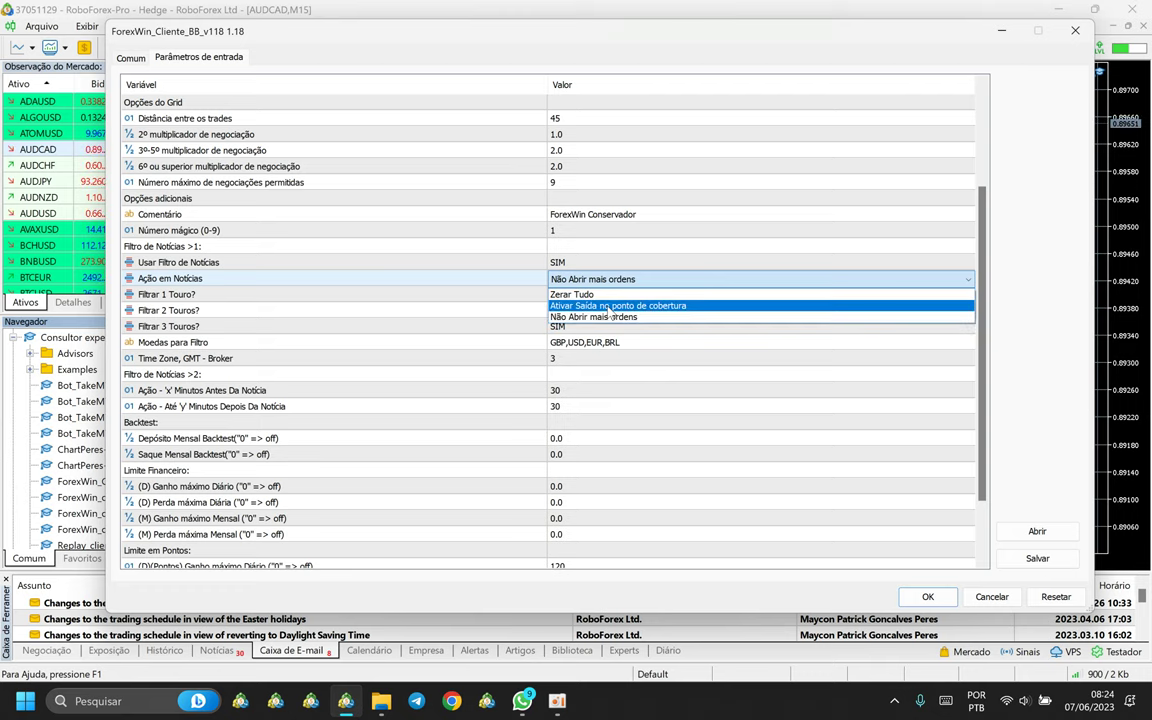
click(564, 317)
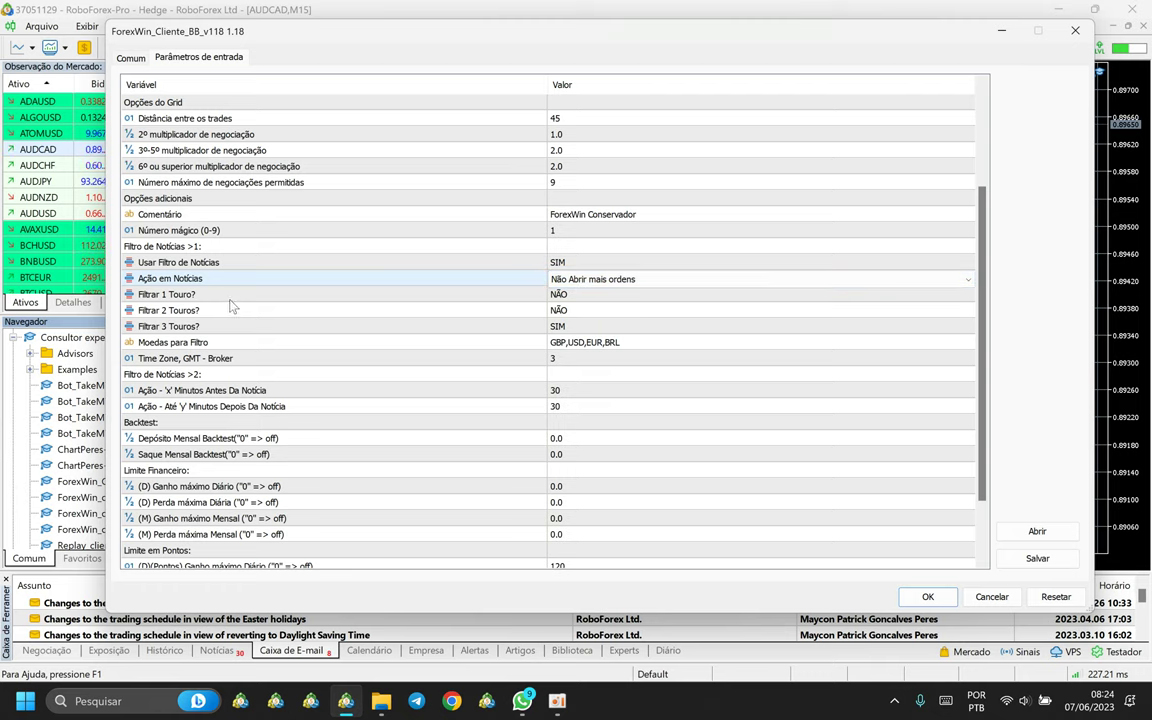
Set the news filter's Filtrar 2 Touros? parameter to SIM.
click(163, 294)
click(170, 310)
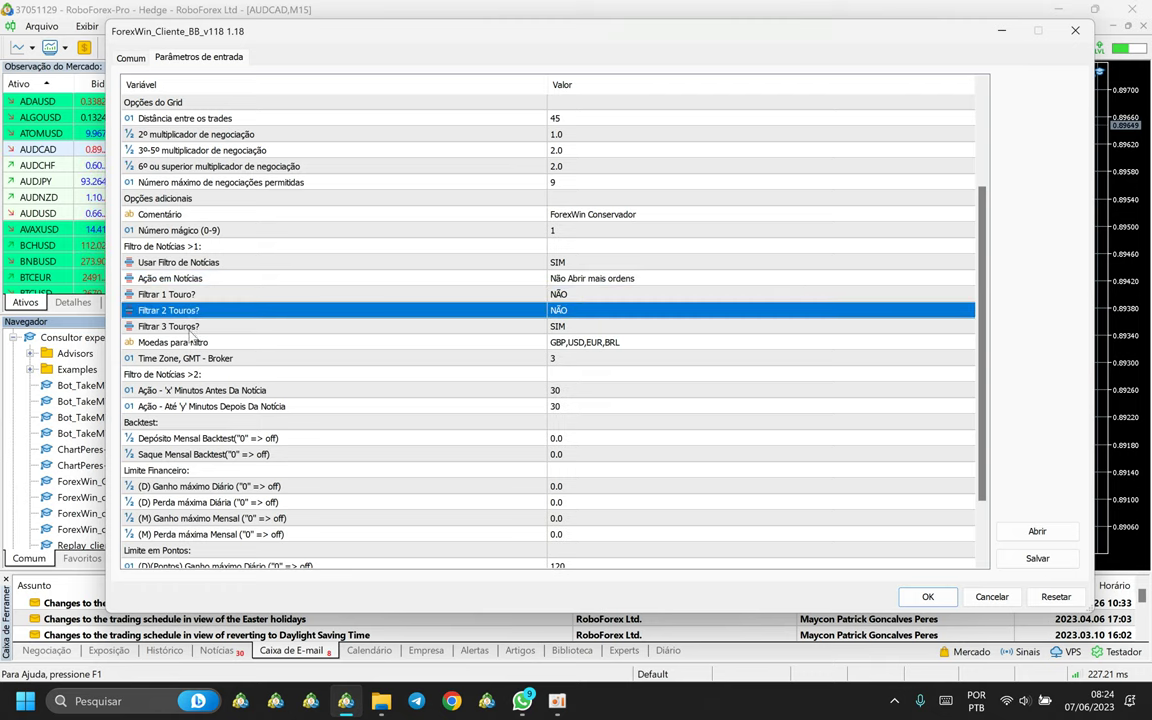
click(182, 326)
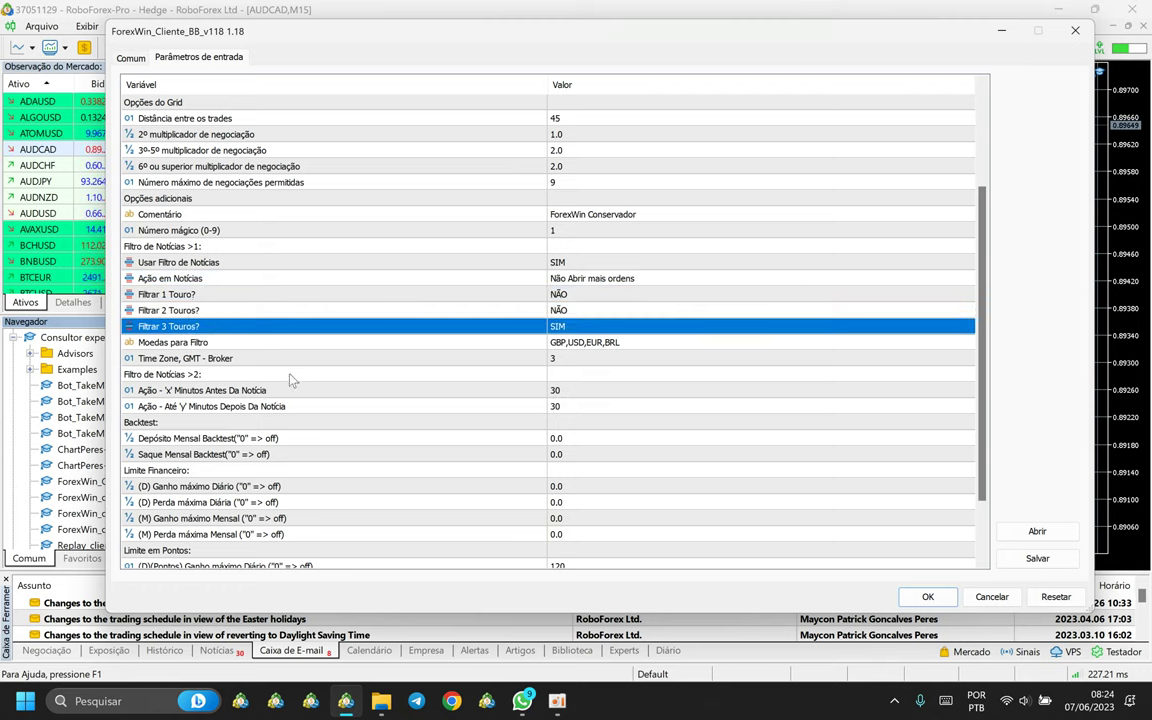
double_click(556, 310)
click(556, 310)
click(575, 330)
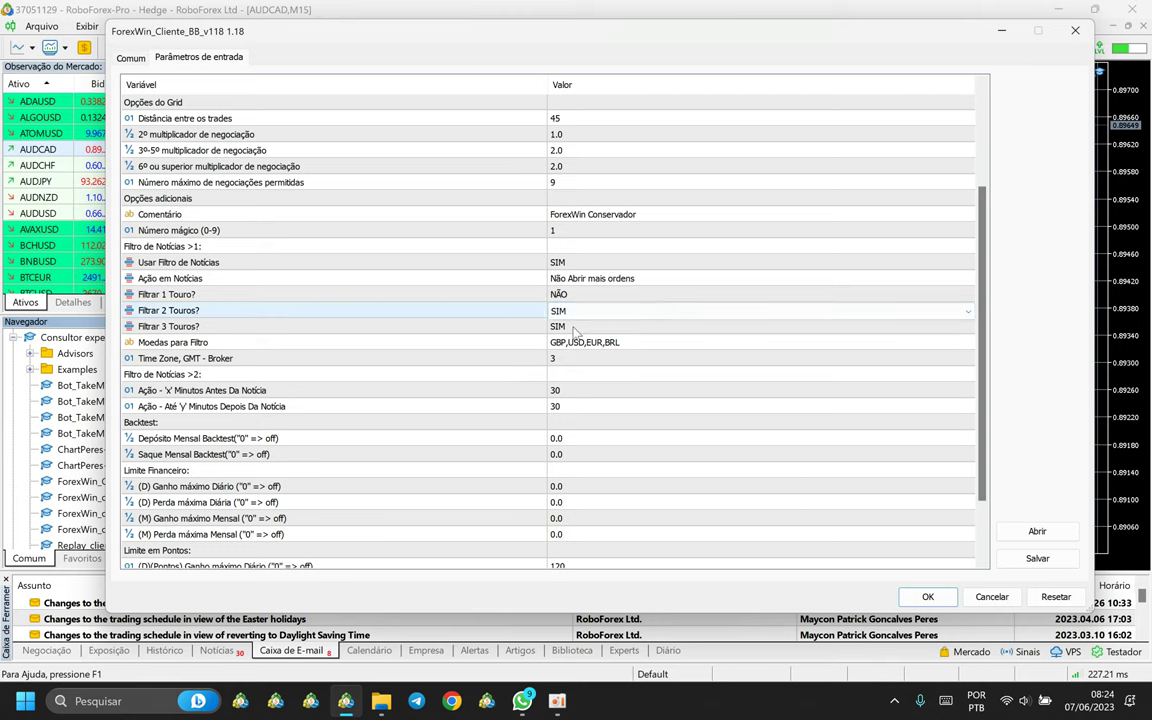
Set Filtrar 2 Touros? back to NÃO and select Filtrar 3 Touros?
click(322, 296)
click(320, 310)
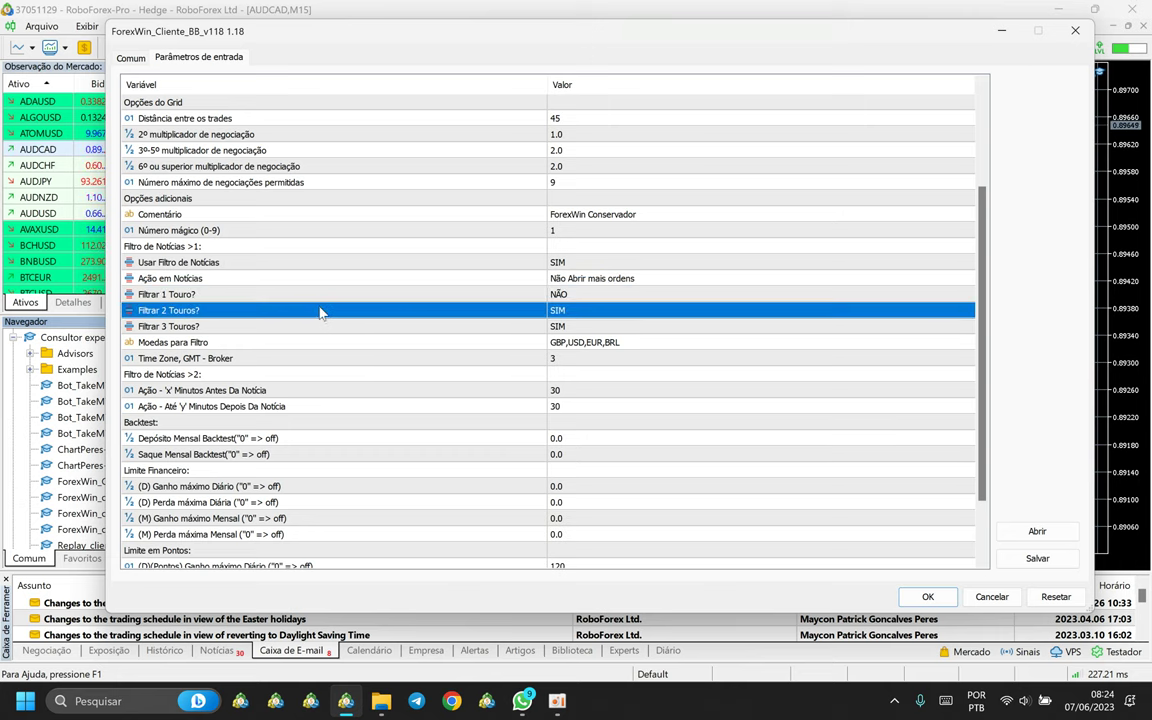
click(320, 326)
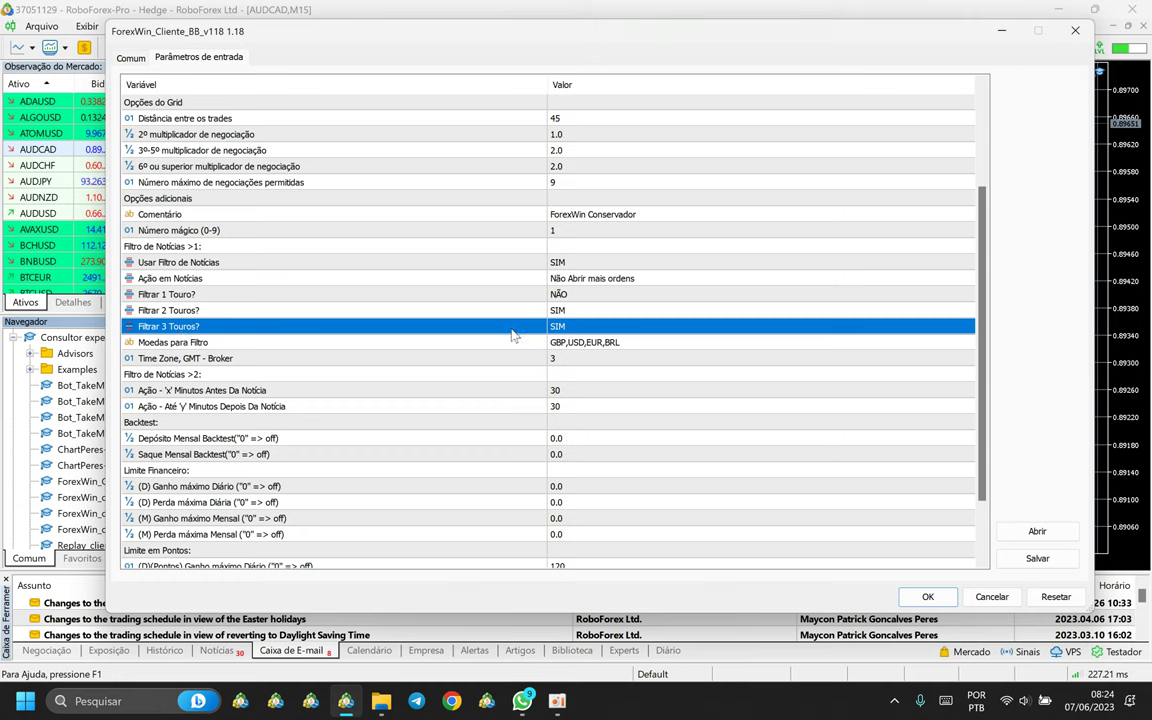
double_click(578, 311)
click(578, 331)
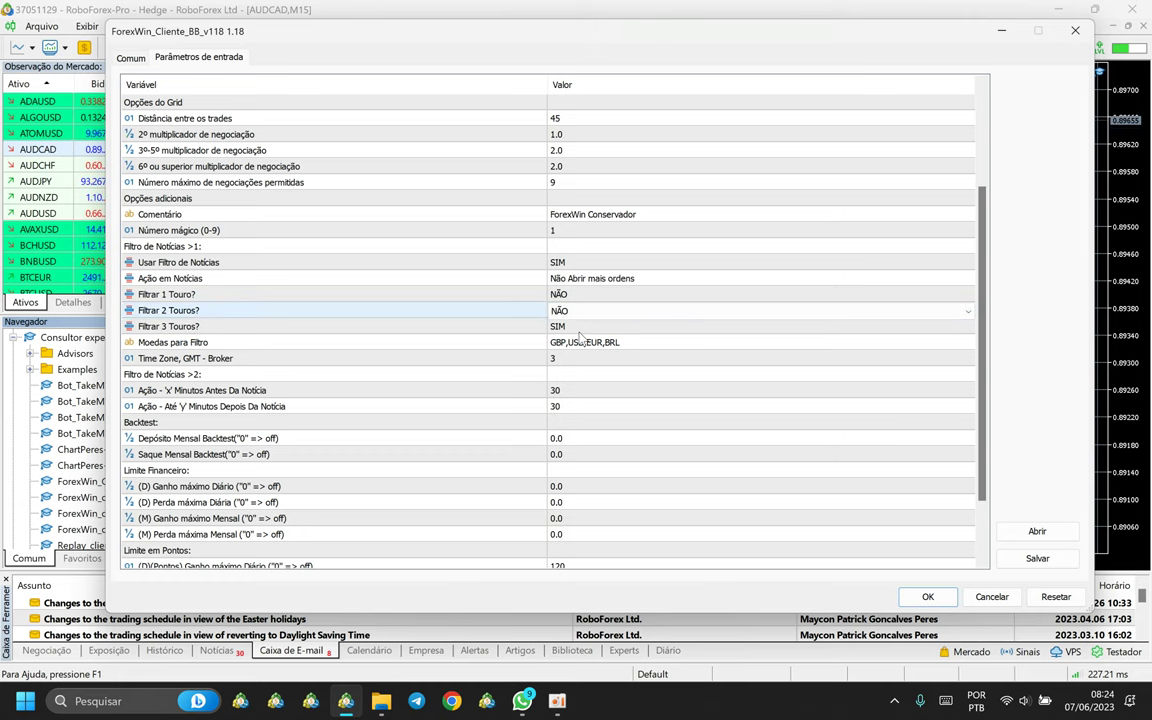
click(578, 326)
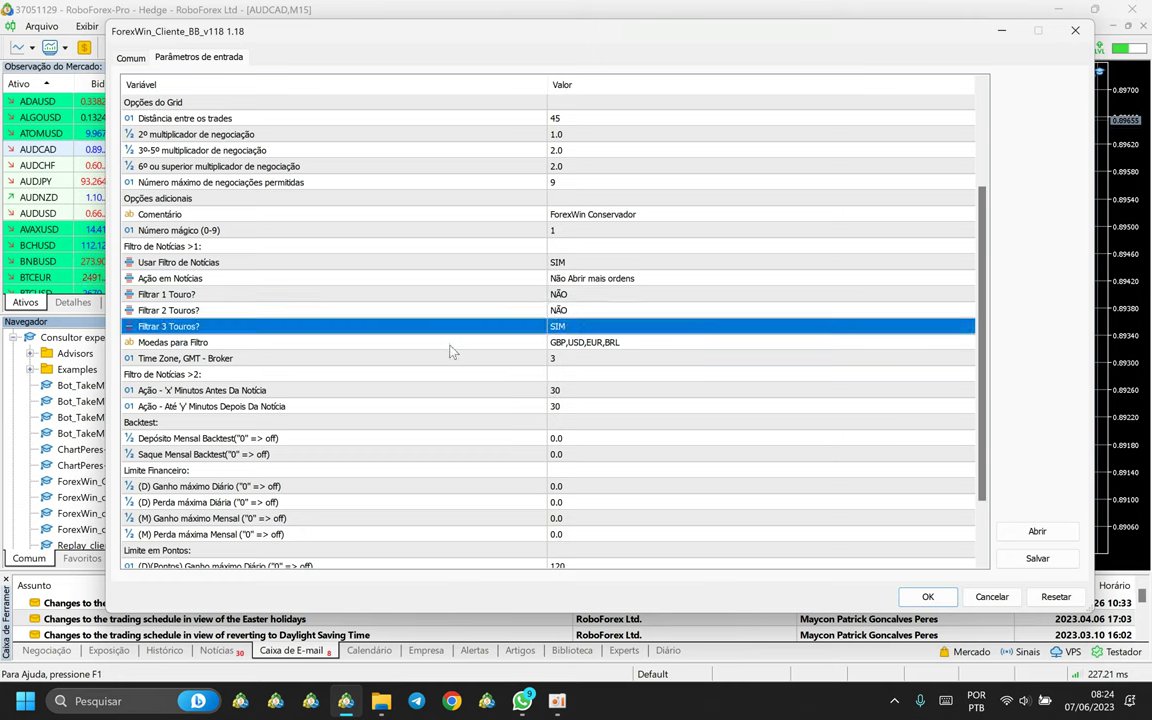
Add AUD and CAD to the end of the Moedas para Filtro currency list and select Time Zone, GMT - Broker.
click(590, 345)
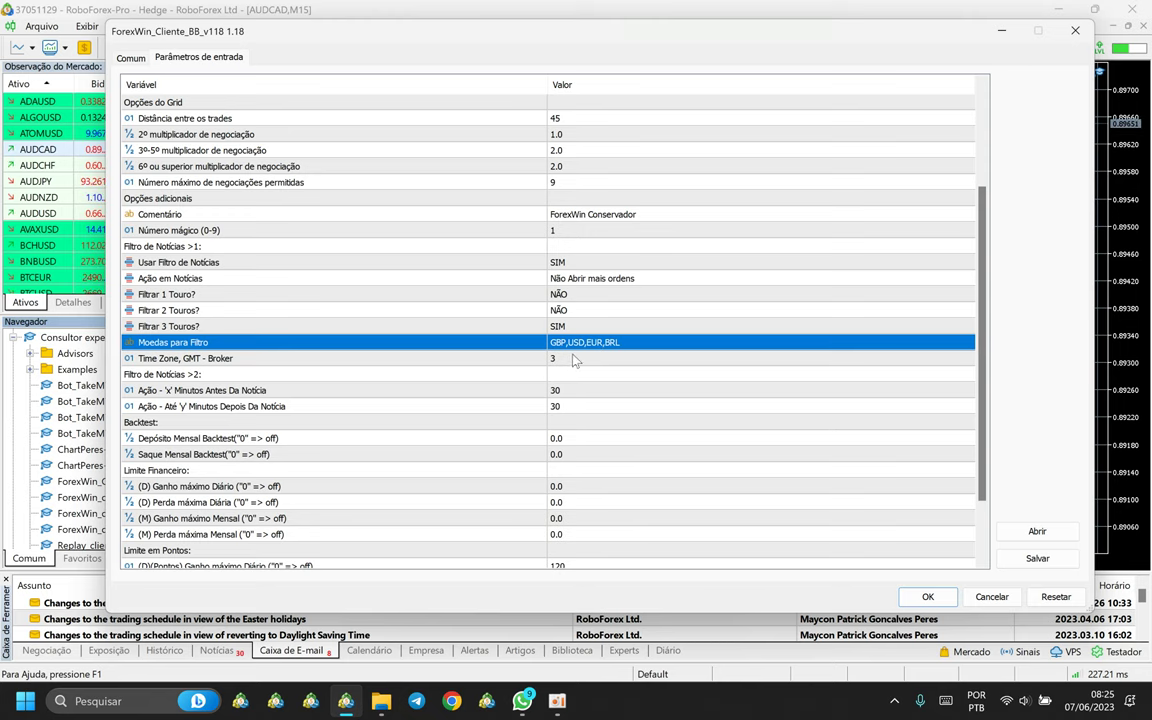
scroll(569, 347, up, 3)
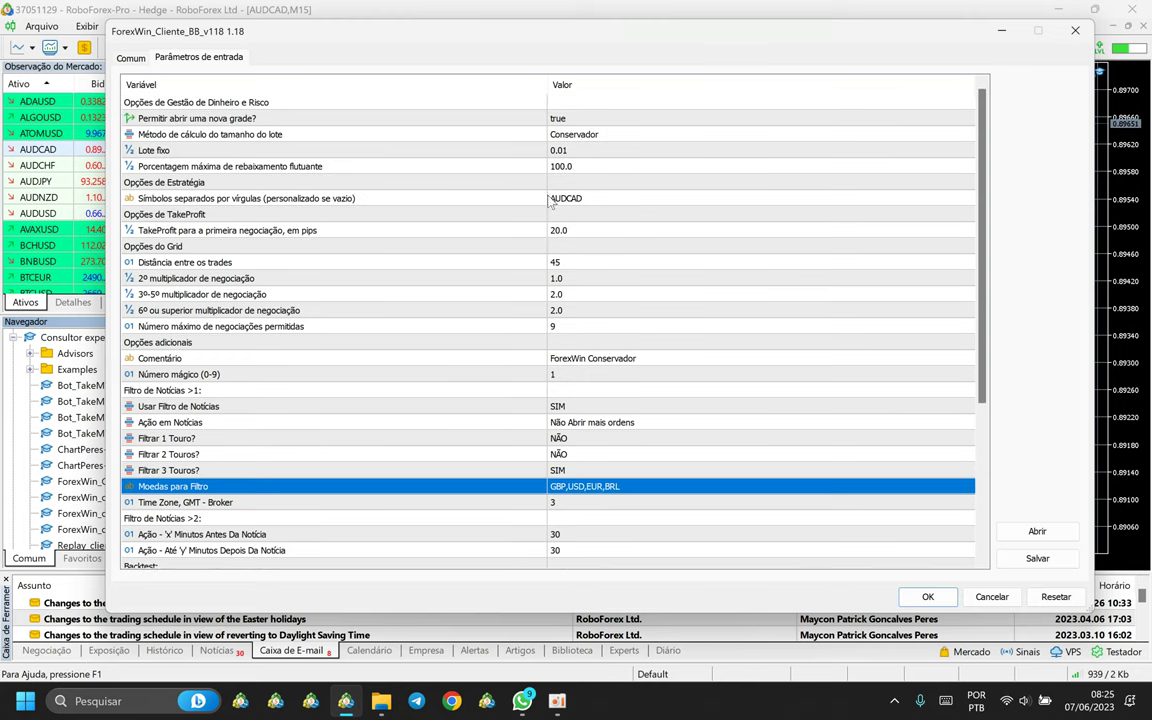
click(648, 485)
click(648, 483)
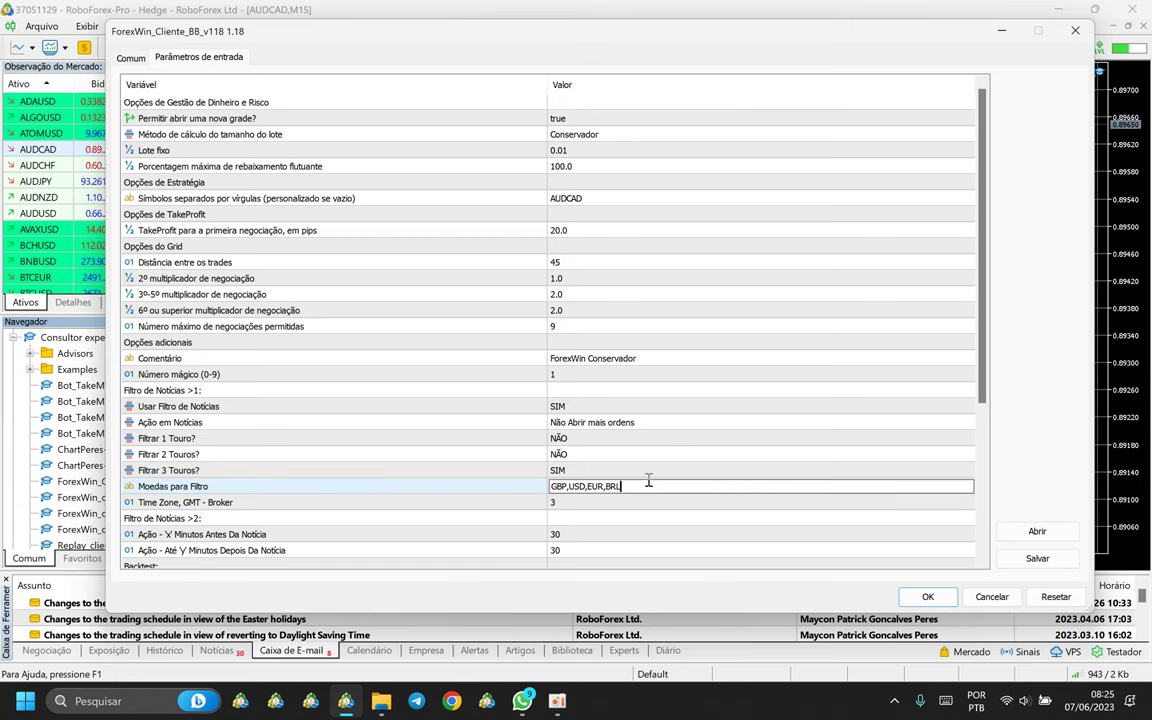
text(,AUD)
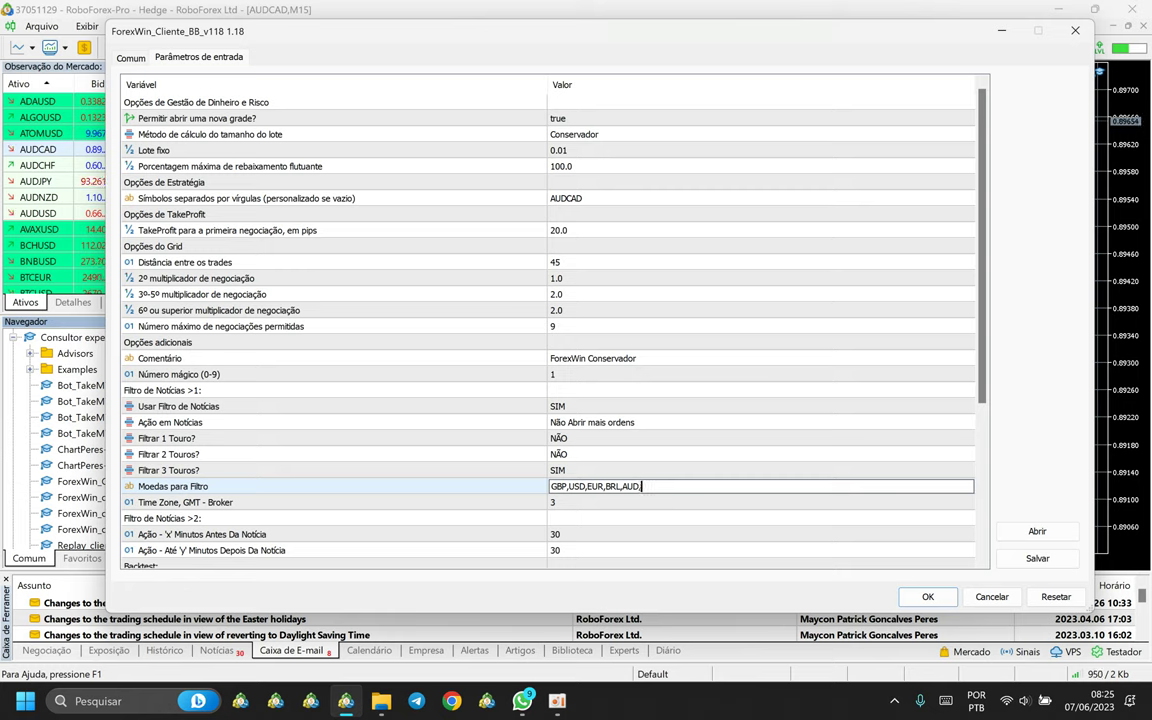
text(,CAD)
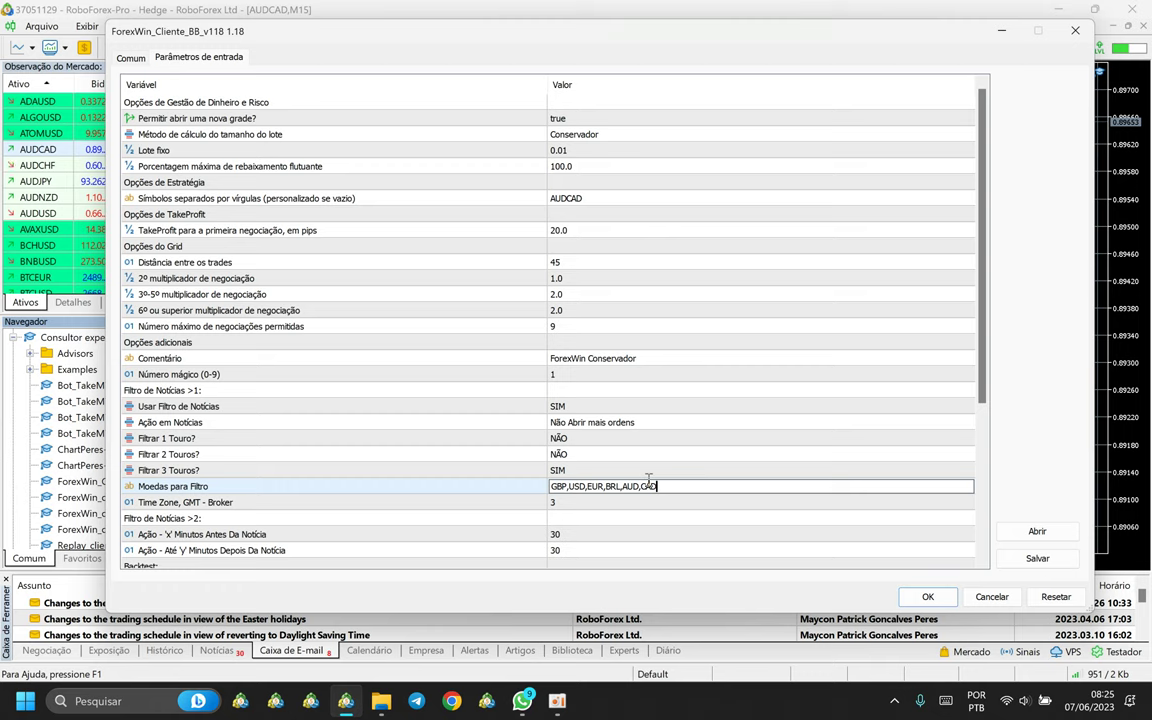
click(580, 452)
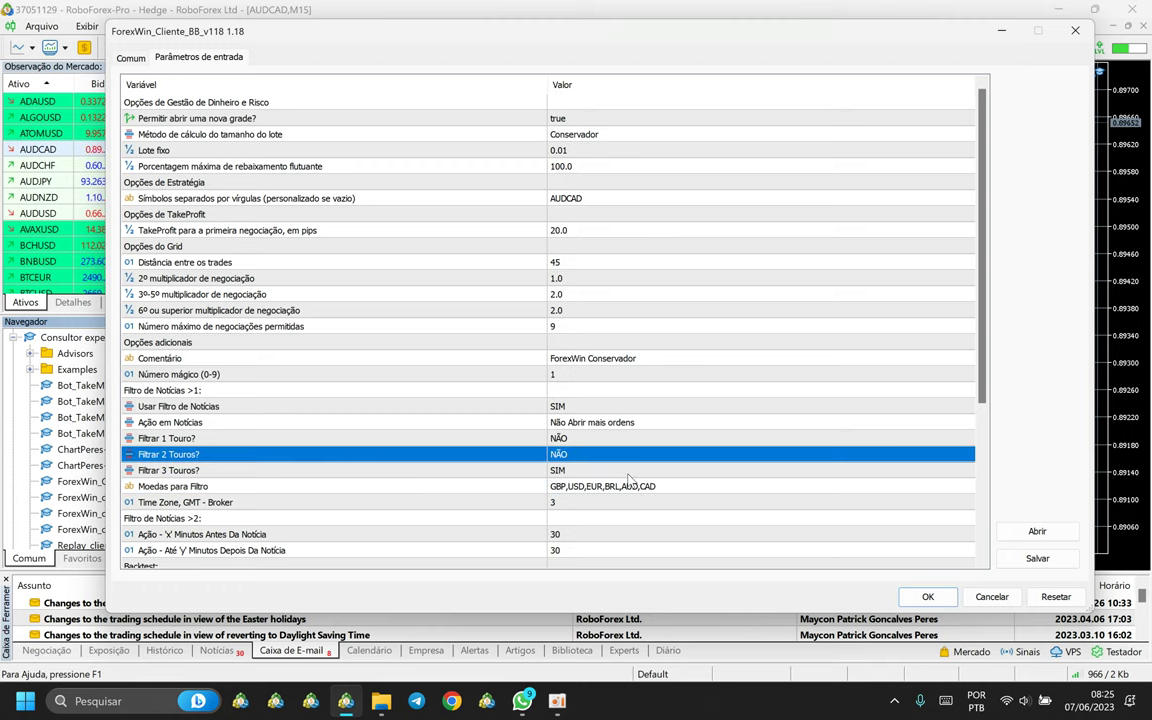
click(594, 489)
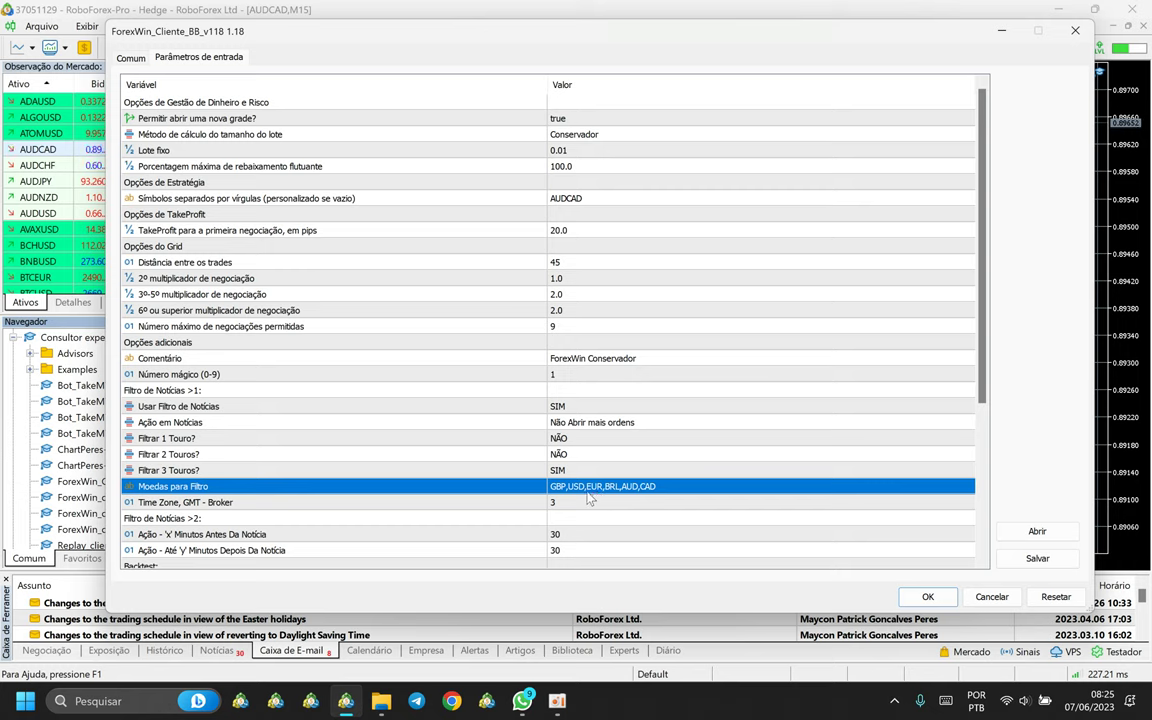
key(Down)
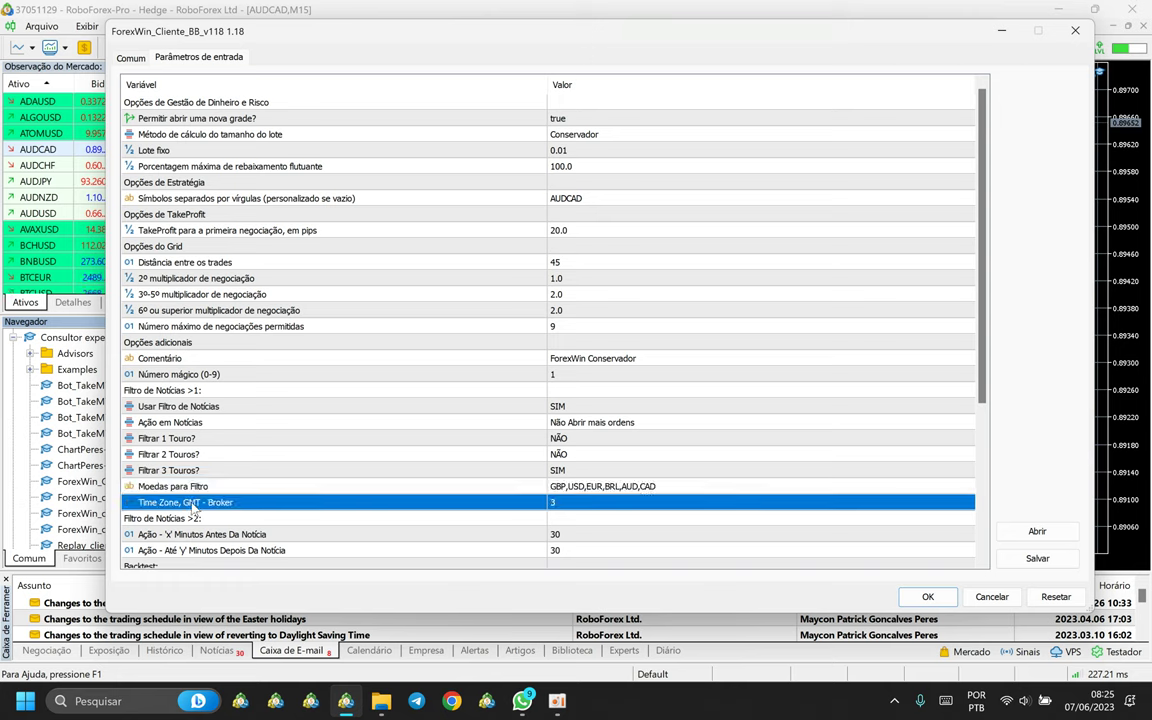
Set the news filter's action time to 15 minutes before and 15 minutes after the news.
scroll(176, 458, down, 3)
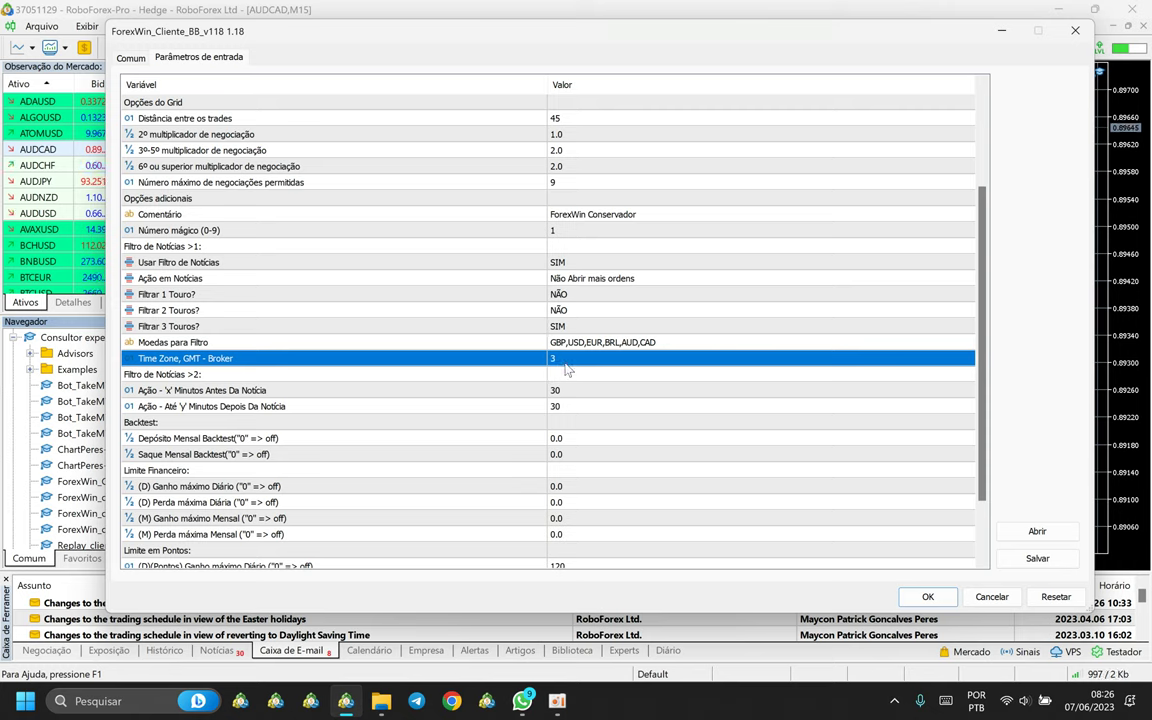
click(215, 390)
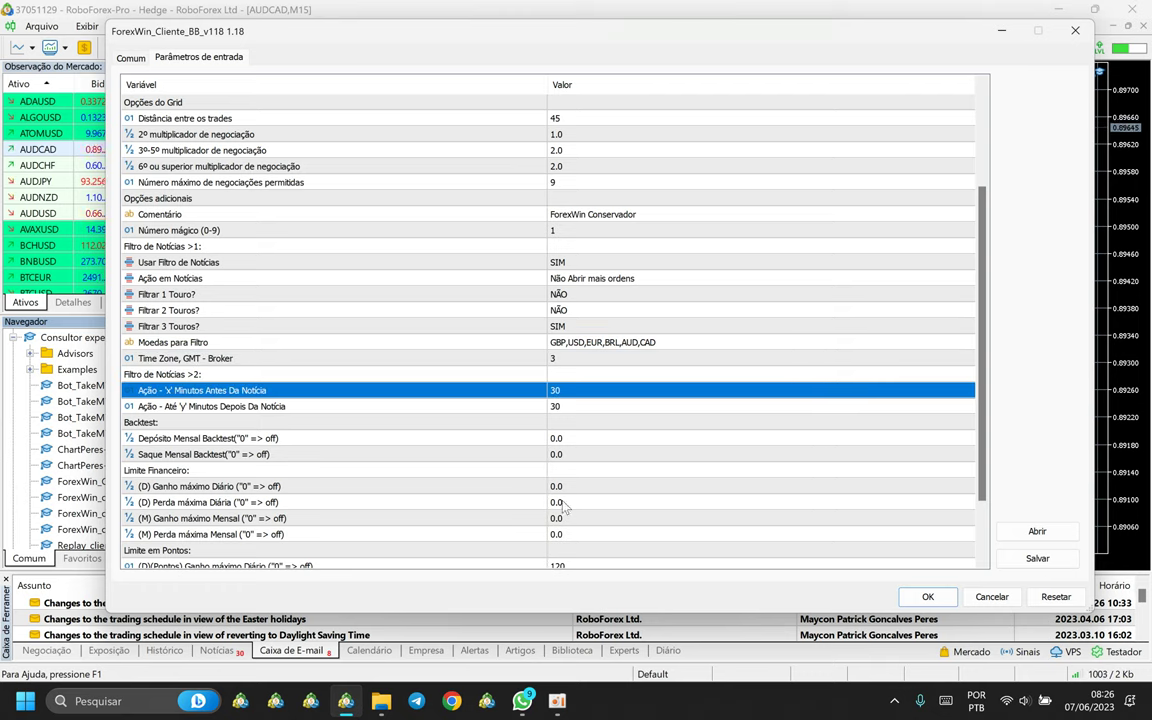
click(564, 391)
key(BackSpace)
text(15)
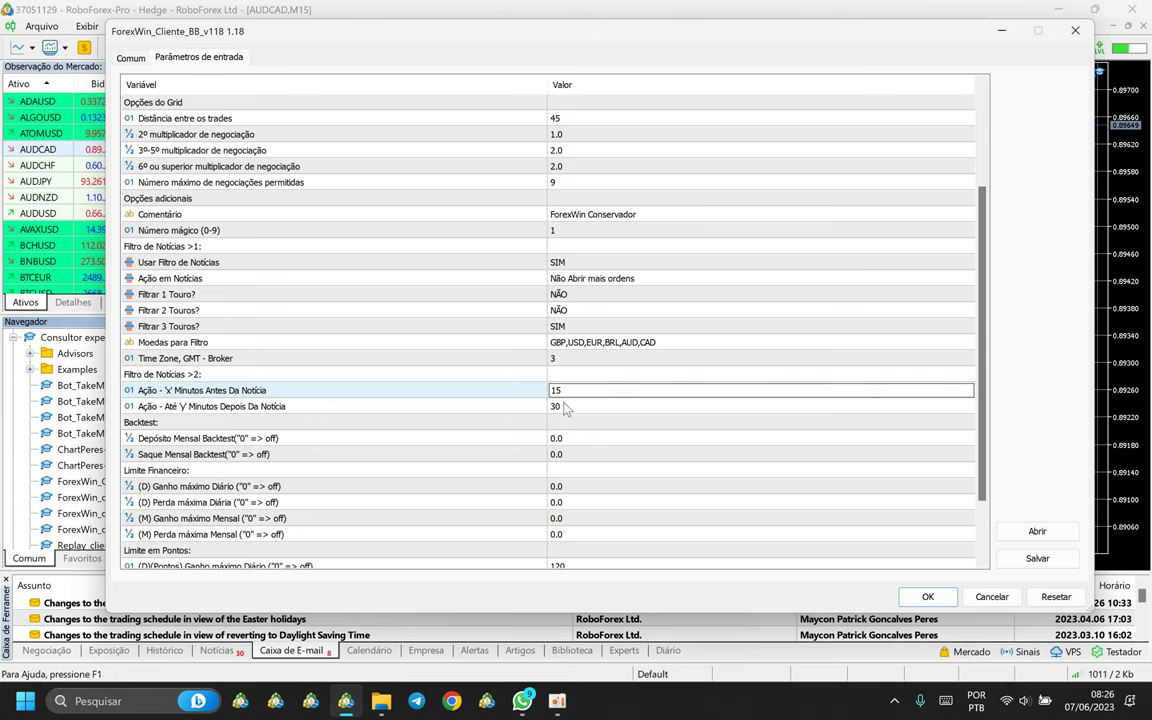
click(566, 407)
text(15)
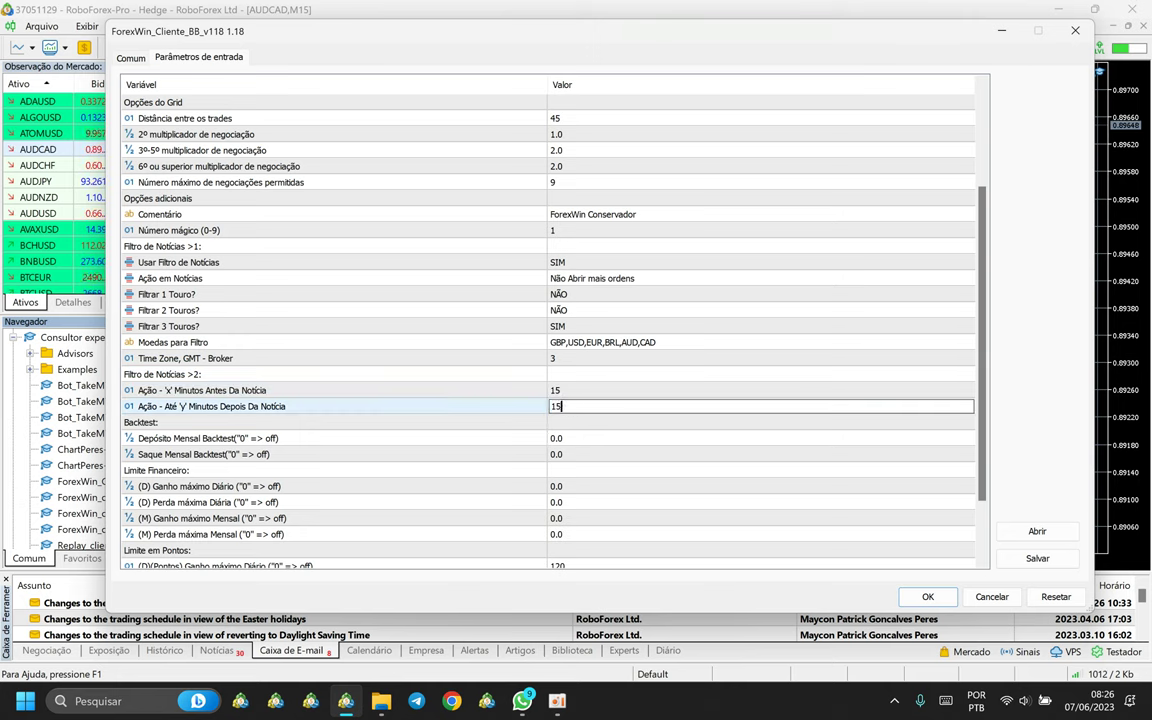
key(Return)
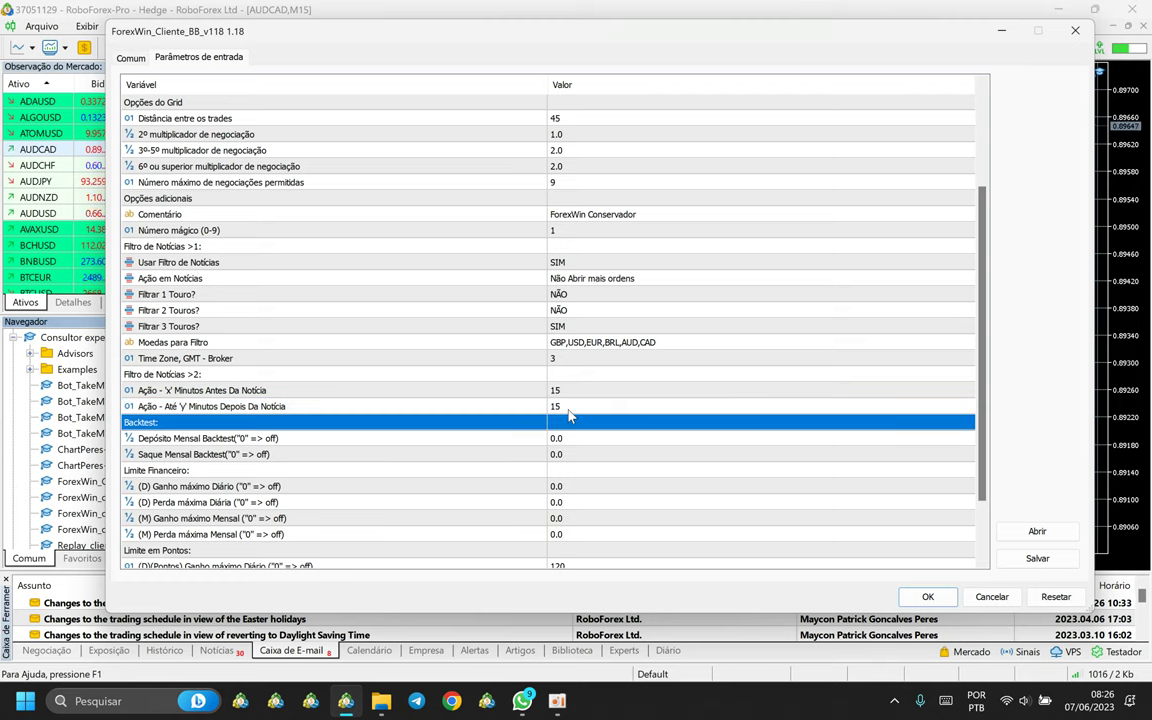
key(Up)
key(Up)
key(Down)
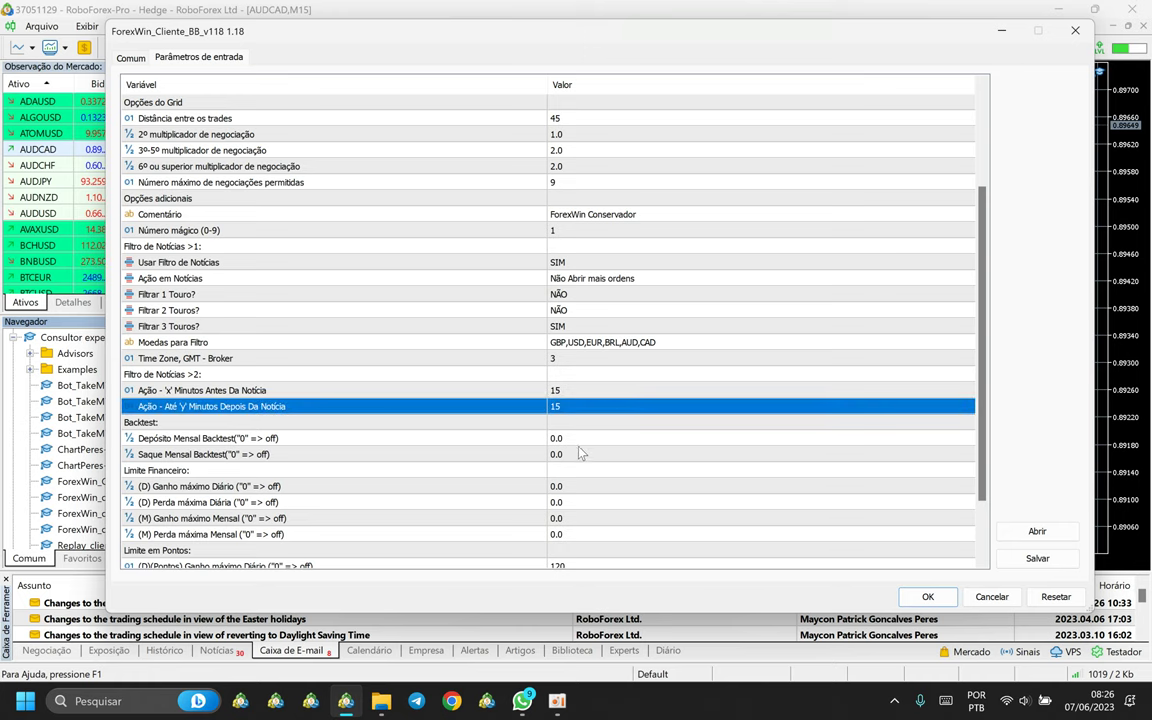
scroll(530, 437, down, 1)
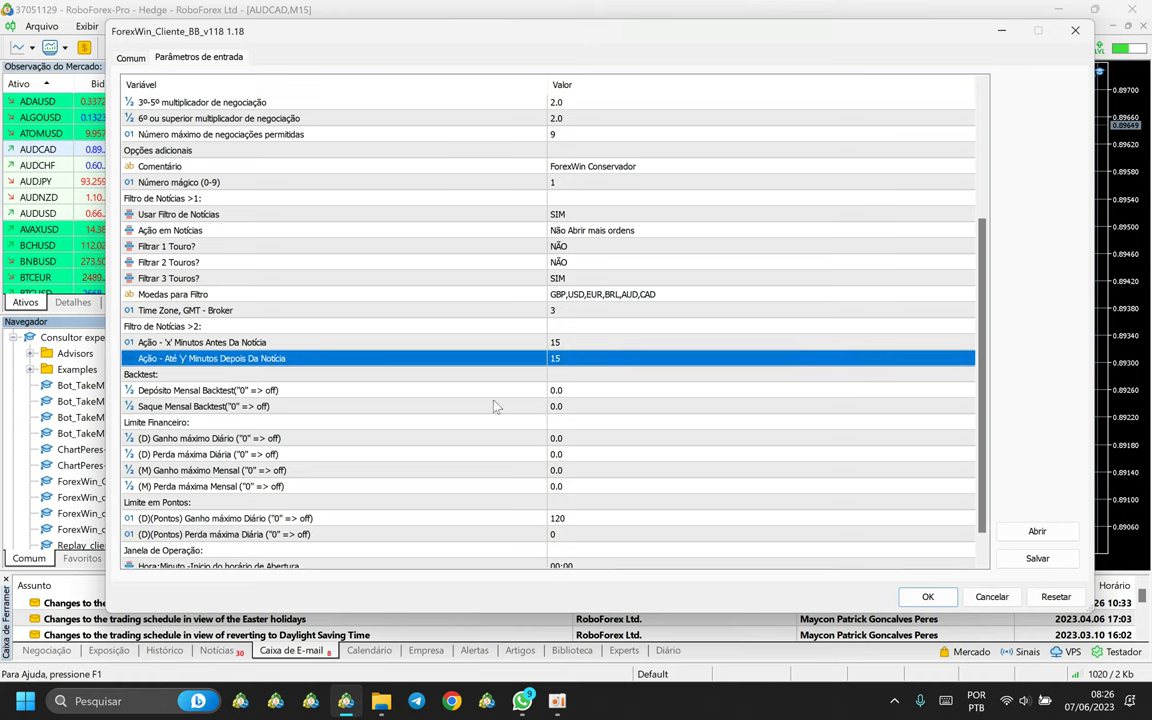
click(519, 344)
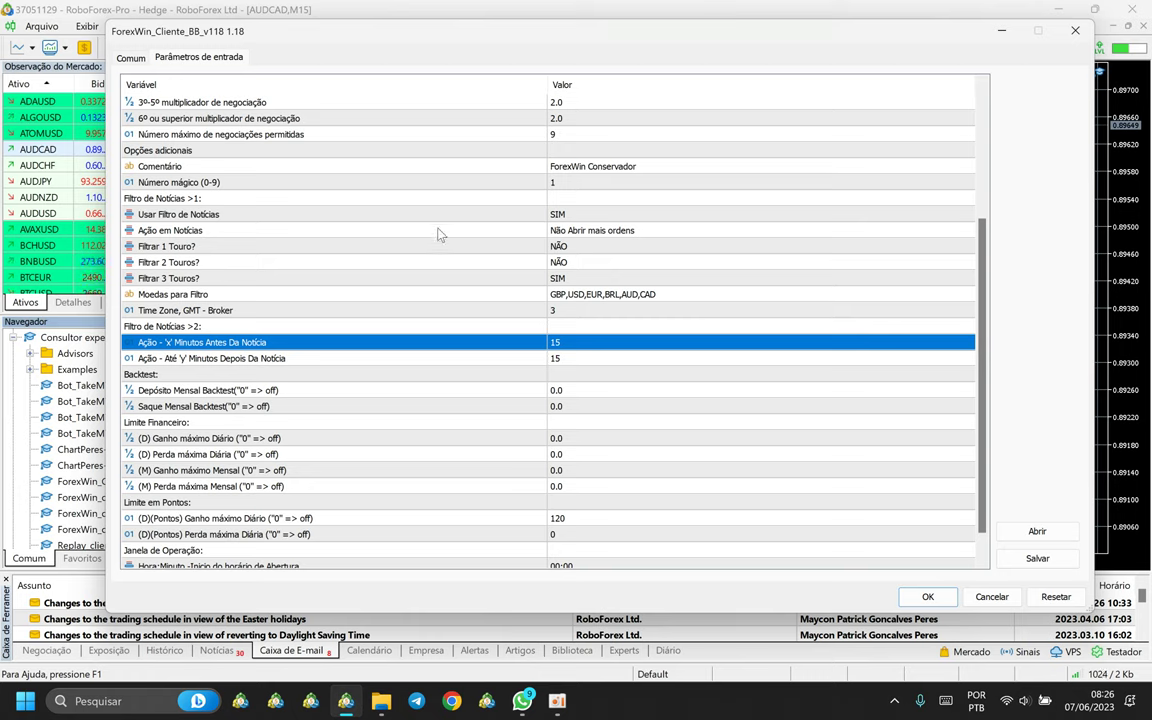
Review the robot's news action, daily gain and loss limits in points, and the start and end of its opening hours.
click(587, 234)
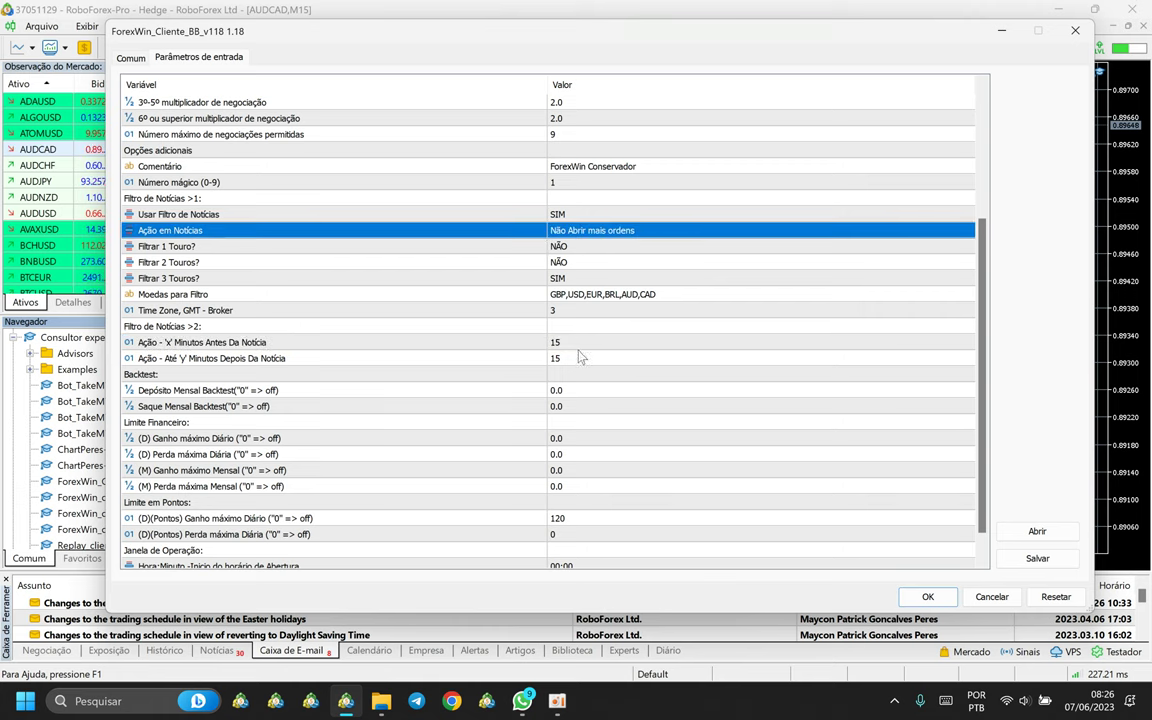
scroll(576, 362, down, 1)
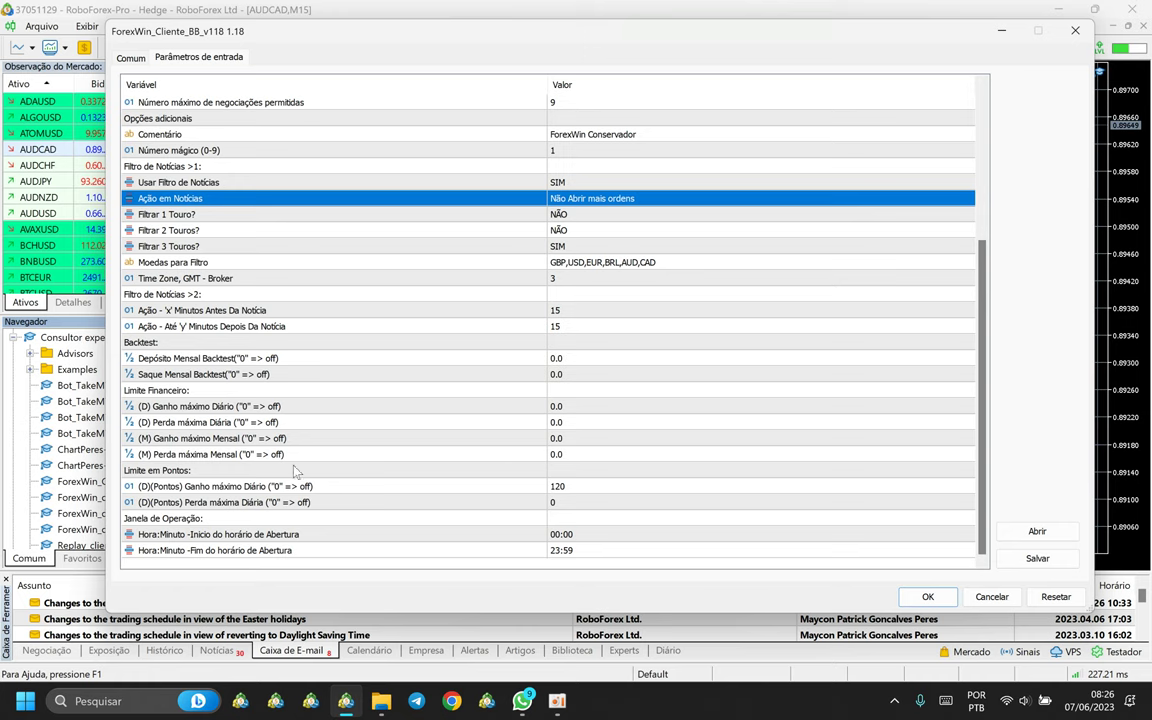
click(189, 488)
click(556, 486)
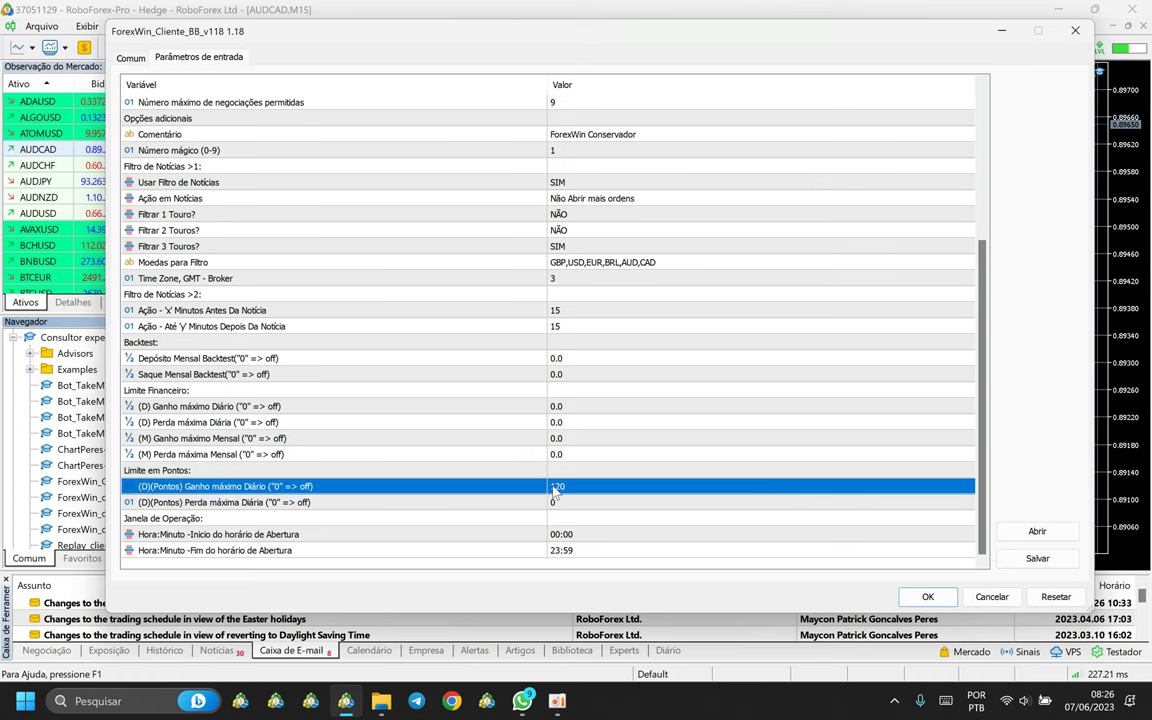
click(560, 503)
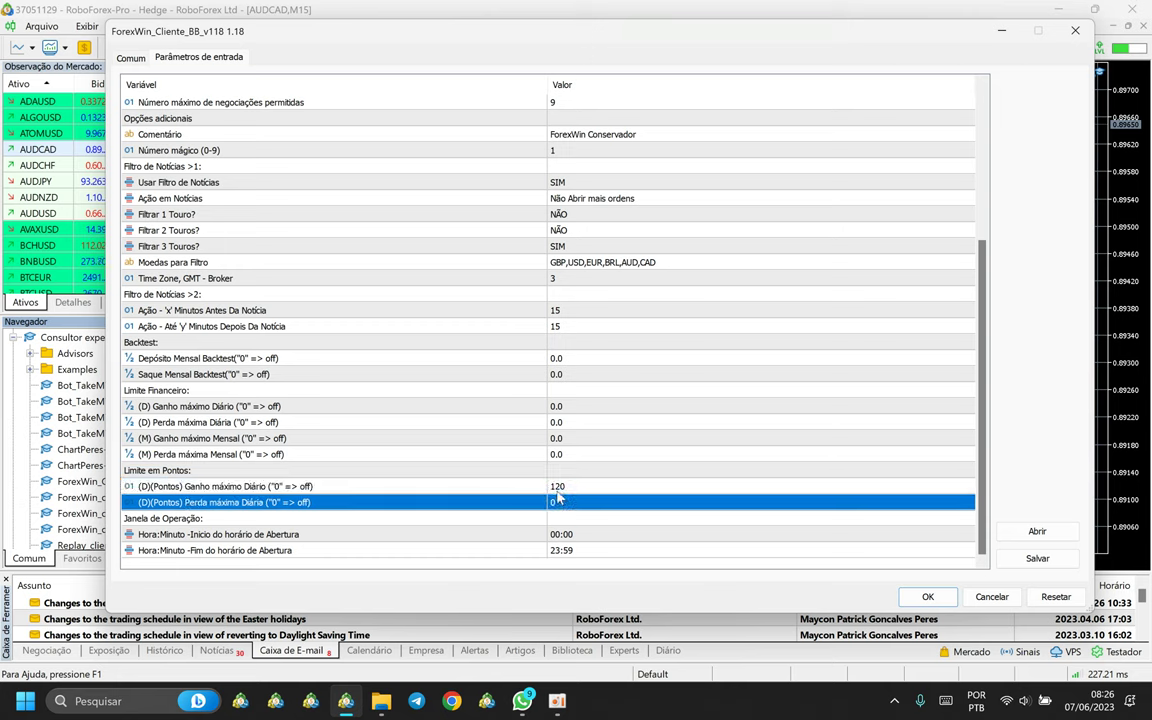
key(Up)
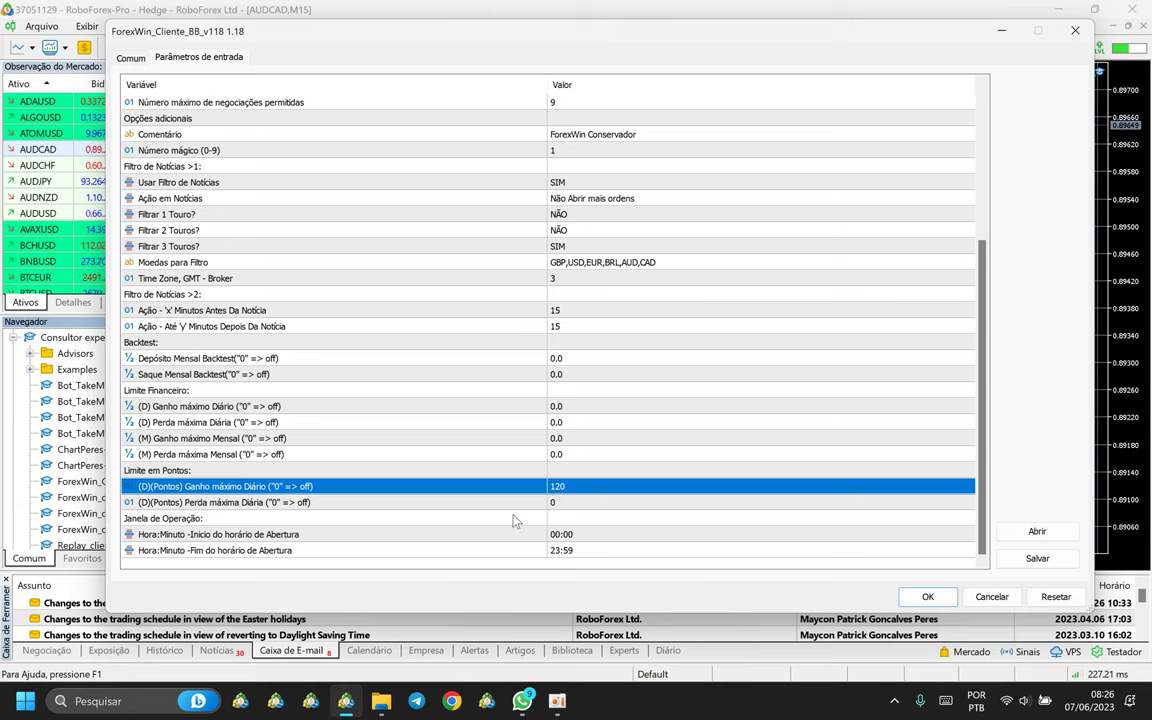
click(537, 540)
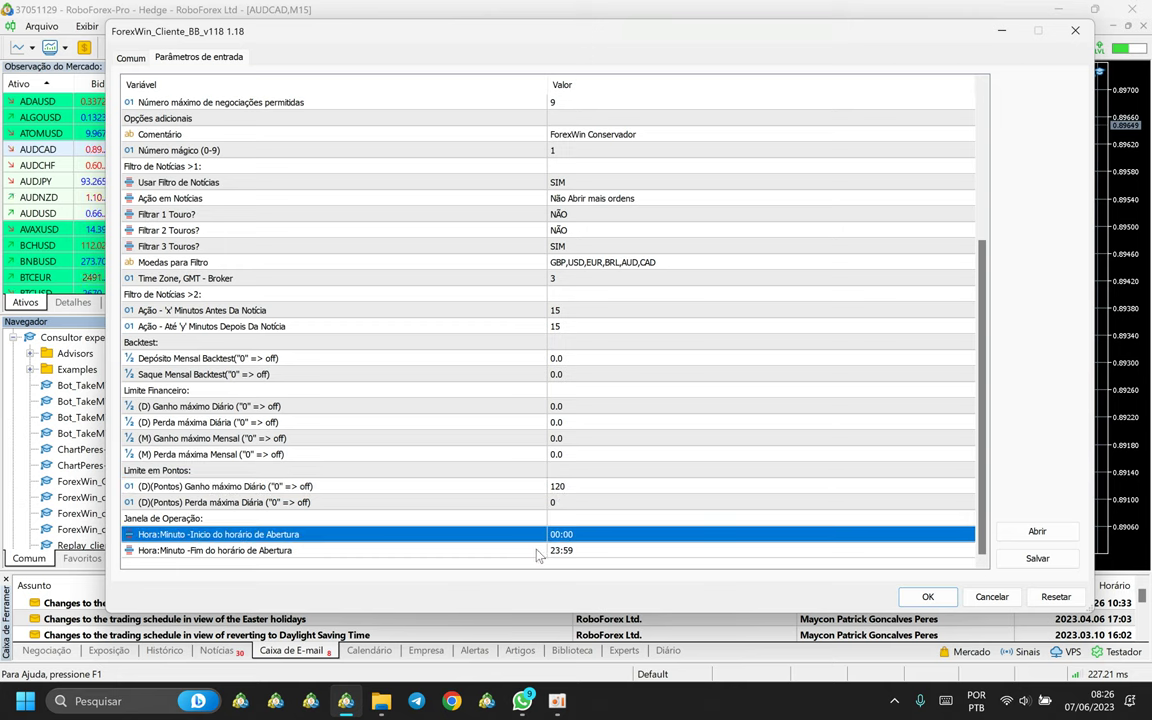
click(537, 552)
click(535, 537)
click(535, 551)
click(532, 540)
click(535, 551)
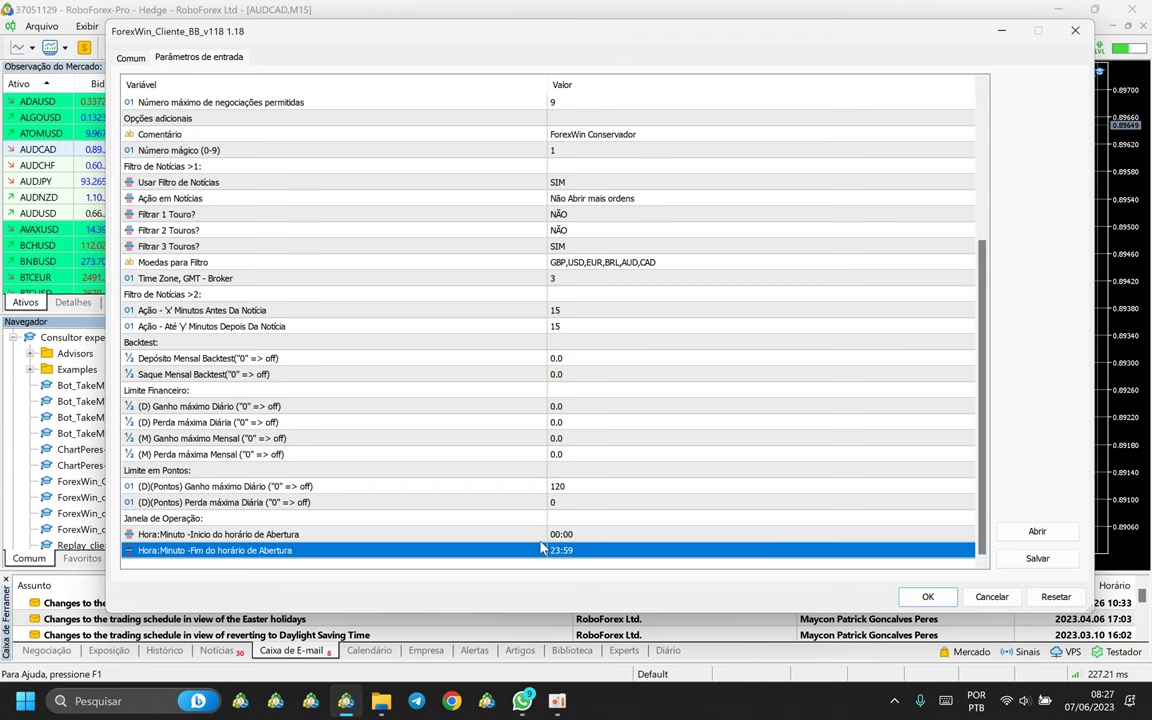
Keep the lot size calculation method at Conservador and apply the robot's input parameters to the chart.
scroll(735, 330, up, 3)
click(558, 326)
scroll(598, 390, up, 2)
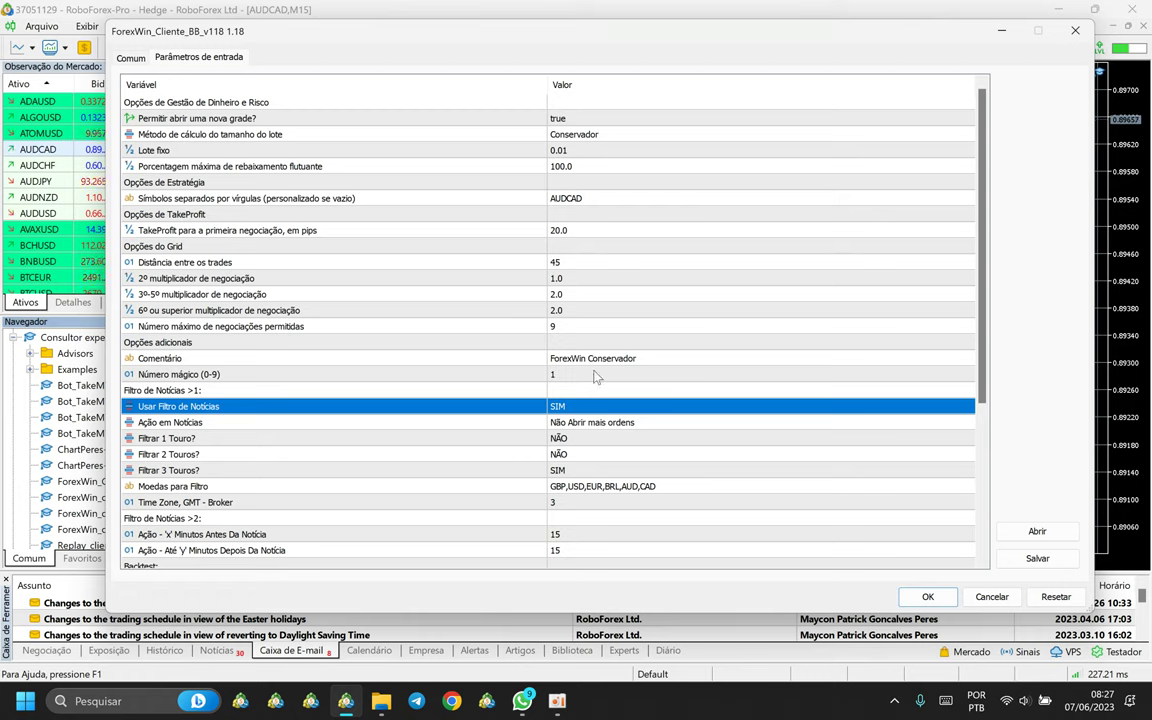
click(583, 362)
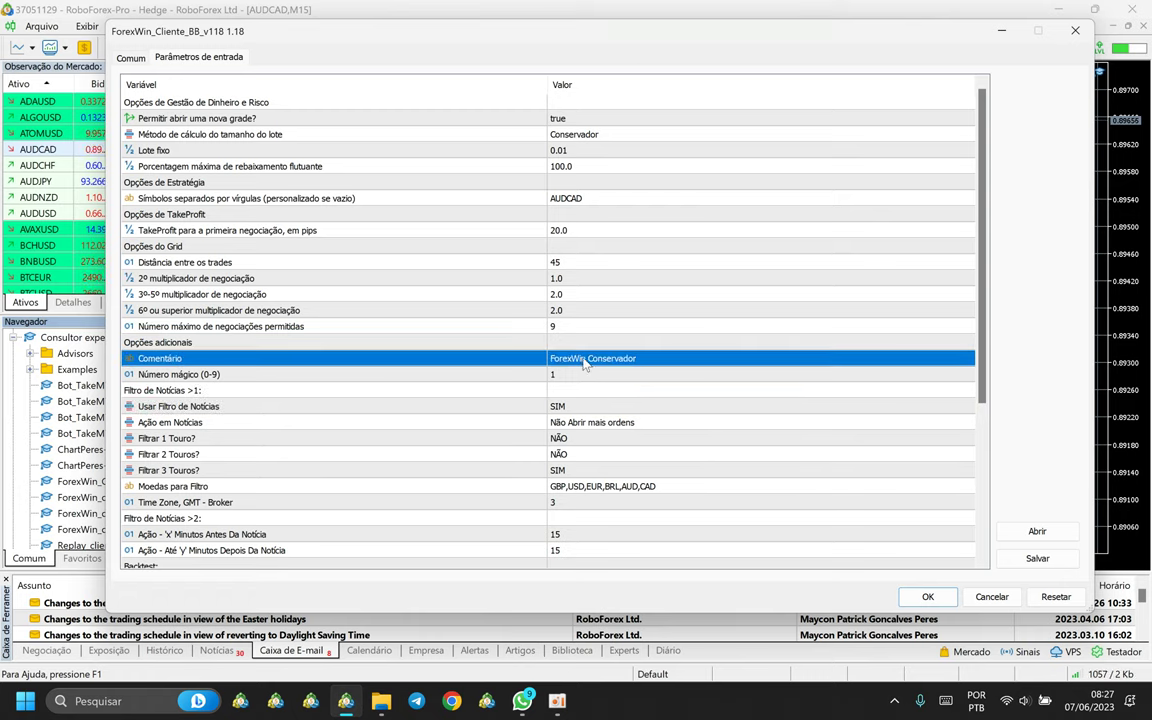
click(518, 132)
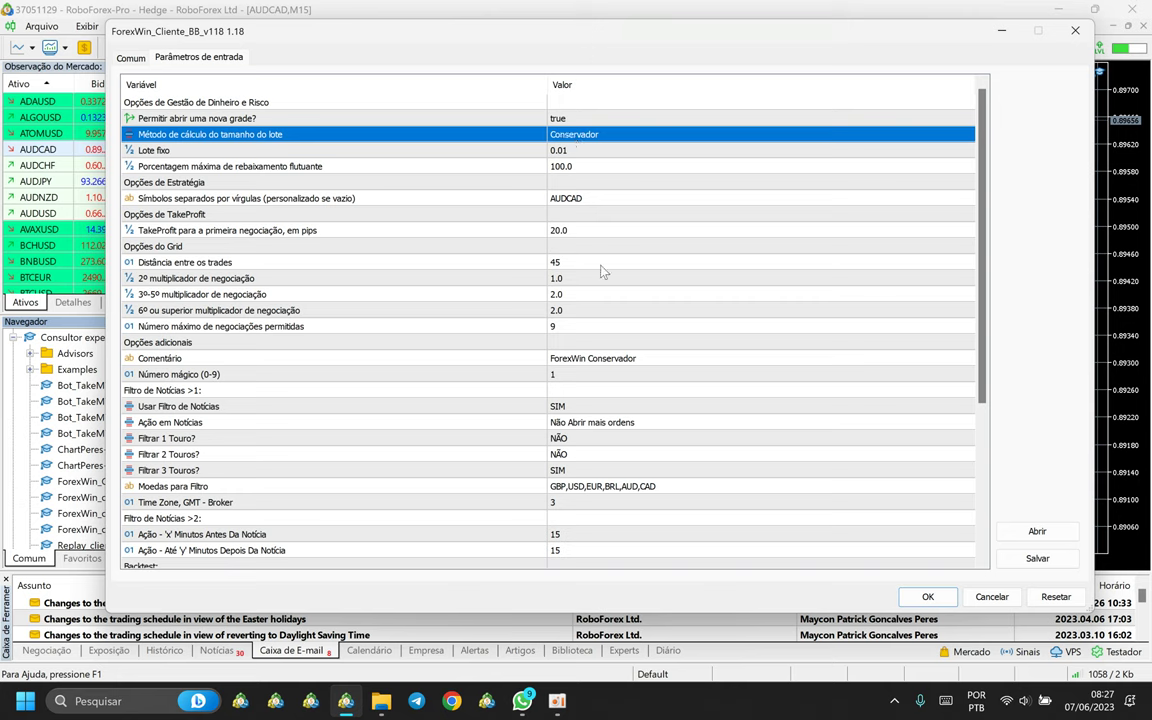
click(585, 136)
click(585, 137)
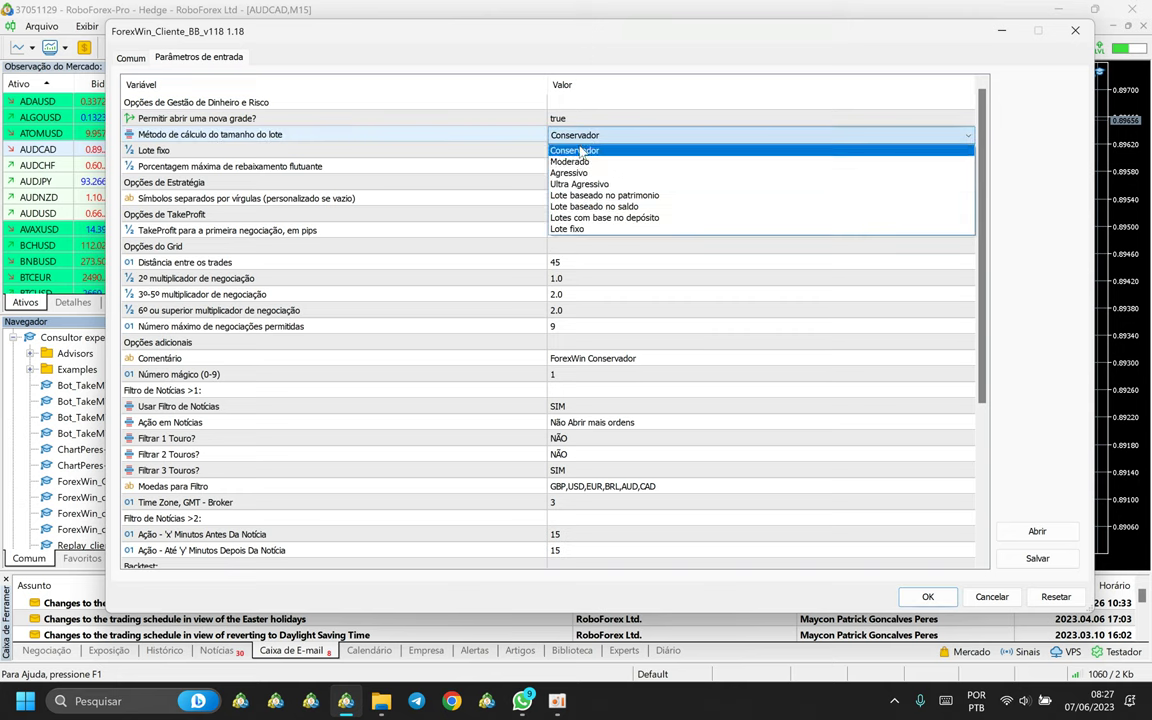
click(577, 148)
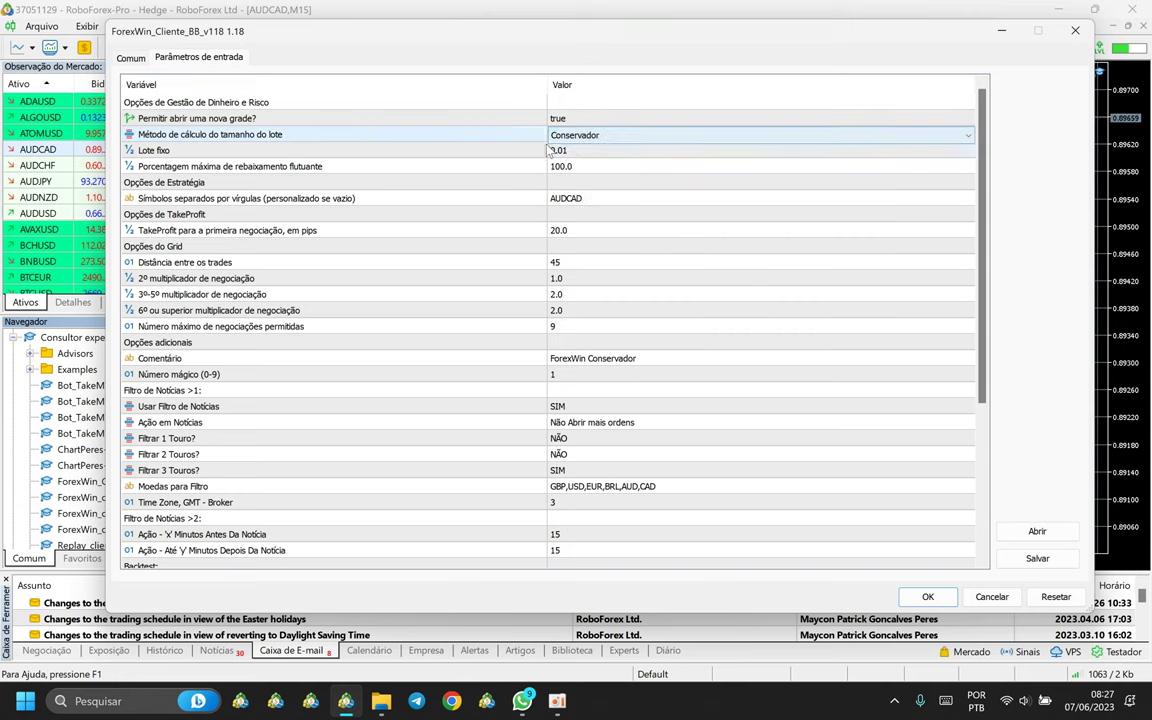
click(545, 151)
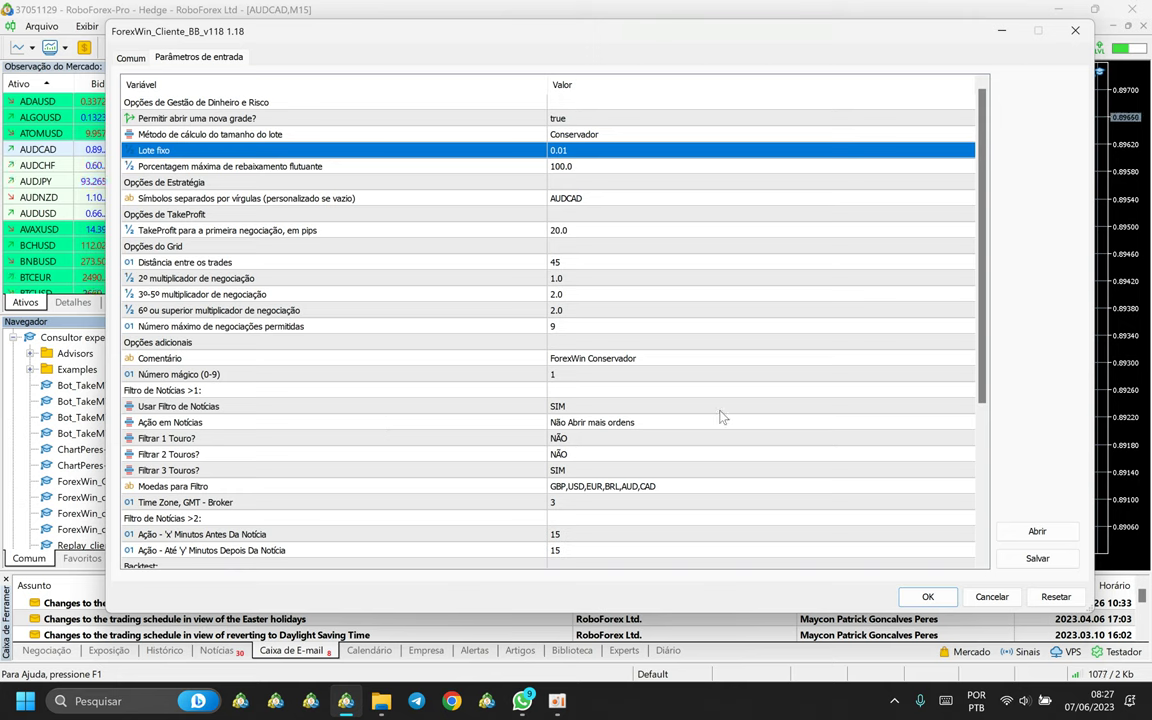
click(928, 597)
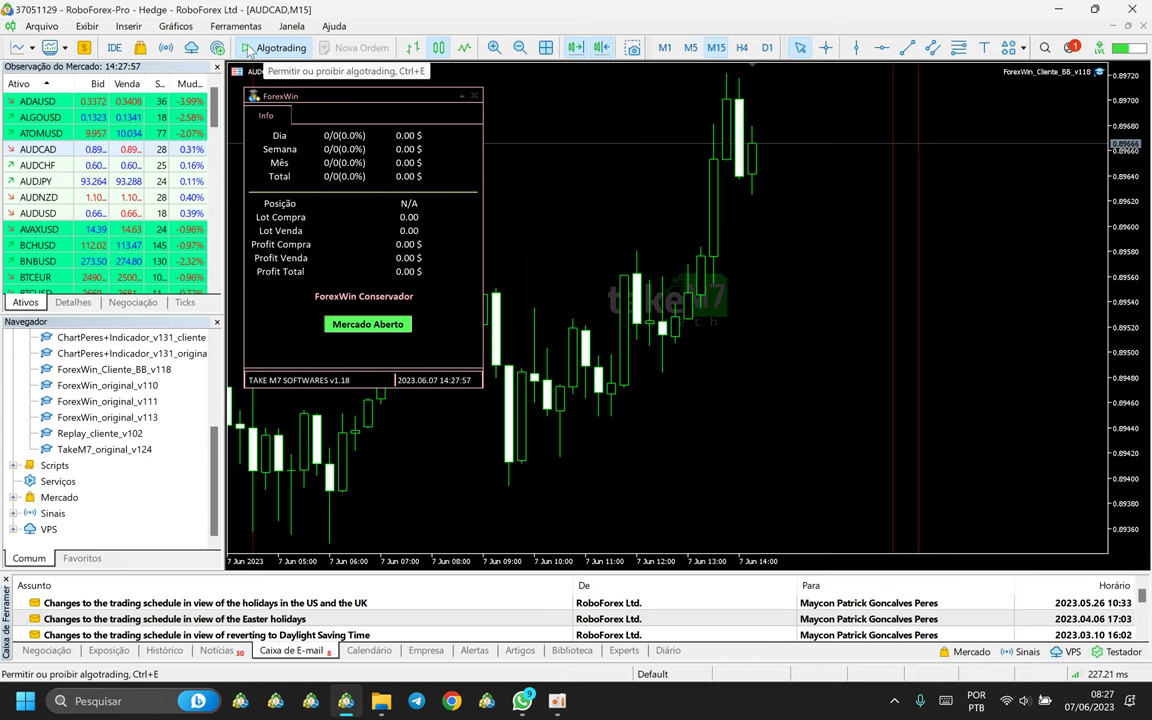
Check the Permitir algotrading option in the robot's common settings and leave the terminal's algotrading turned off.
click(248, 50)
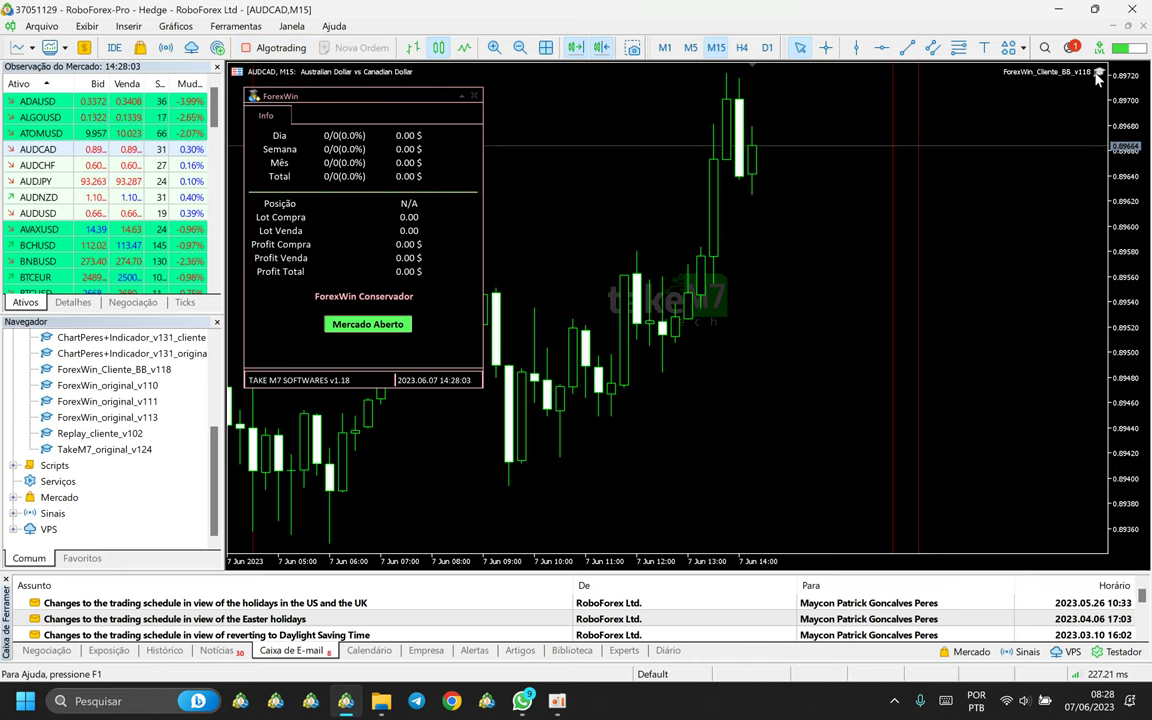
click(265, 49)
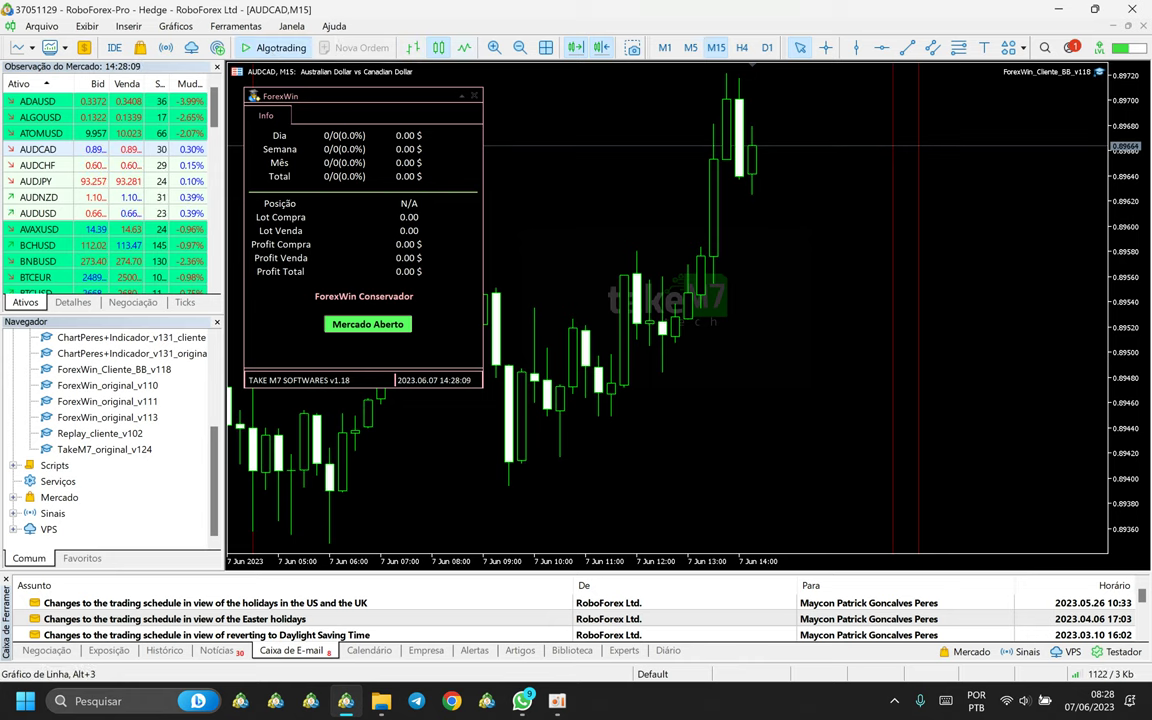
double_click(1099, 75)
click(131, 61)
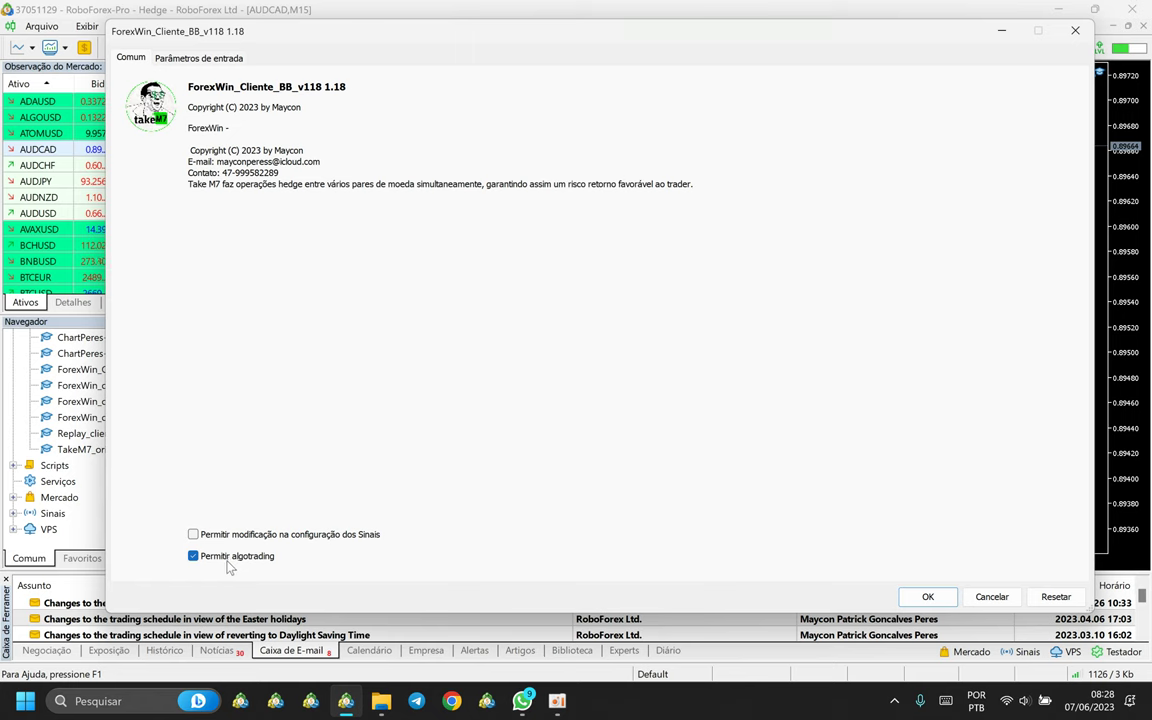
click(992, 596)
click(272, 47)
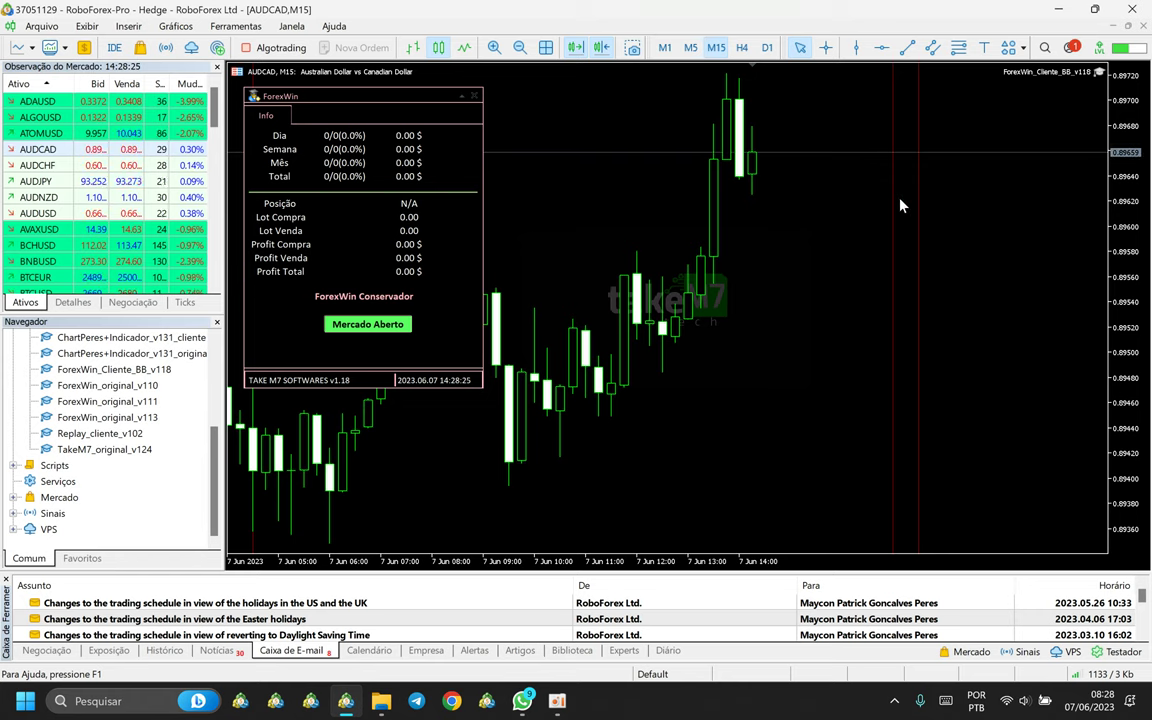
key(alt+Tab)
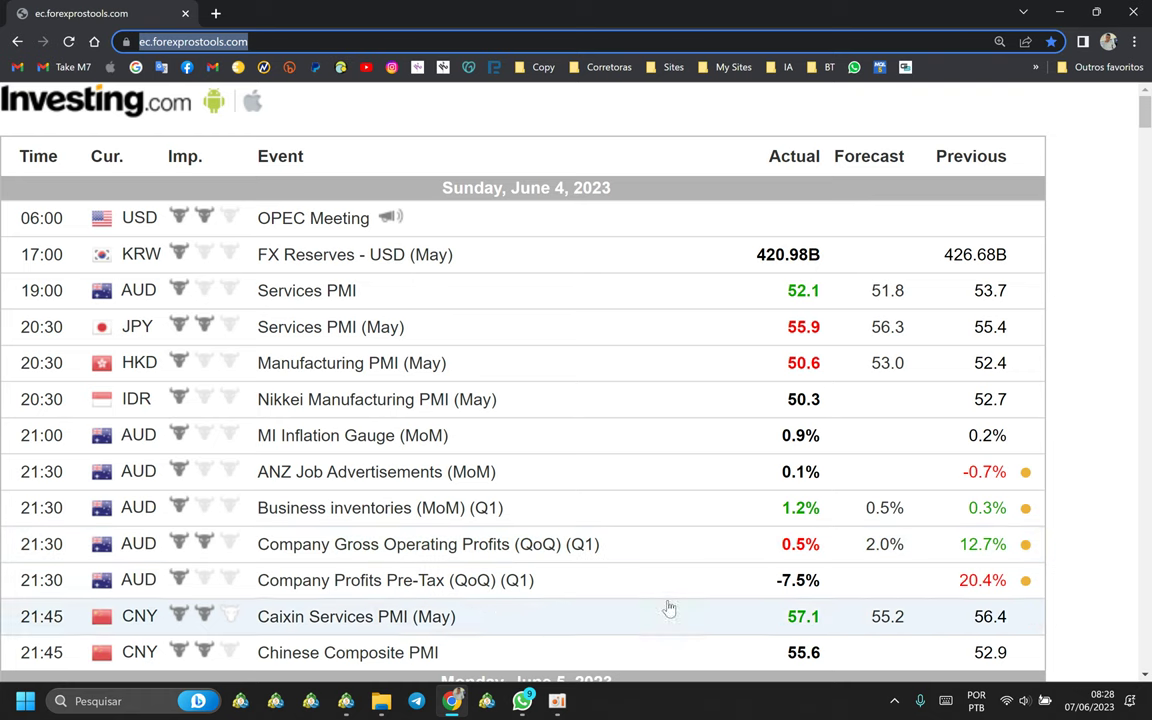
click(296, 41)
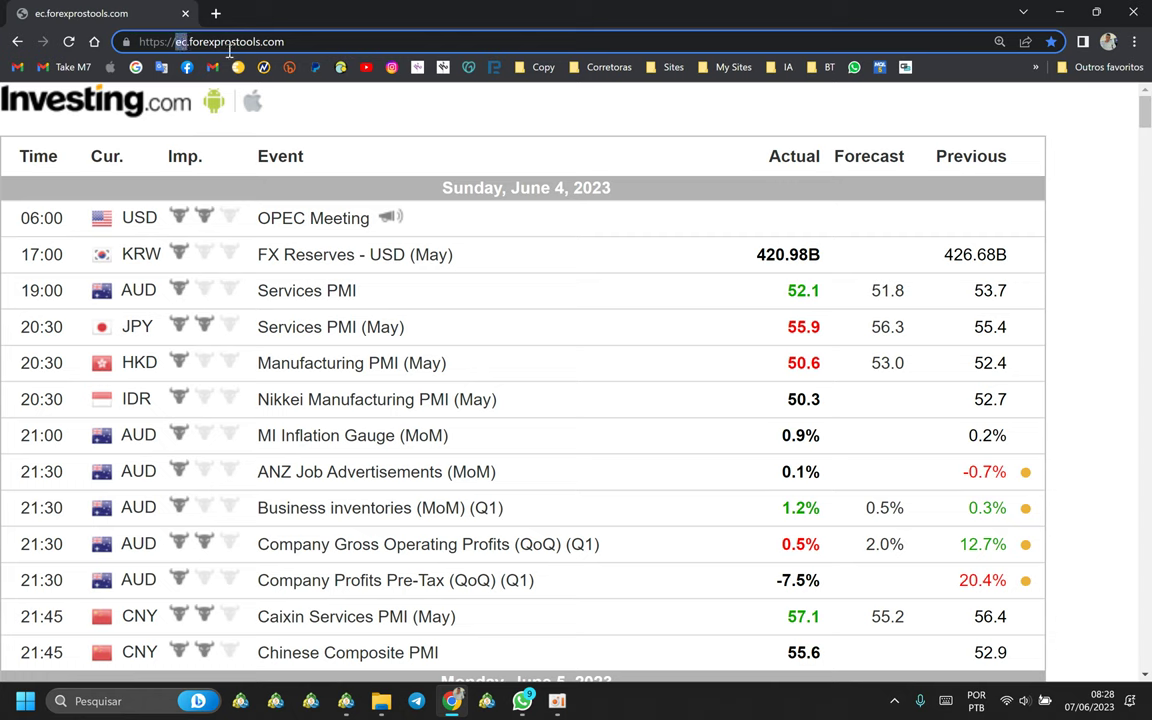
click(289, 42)
drag(289, 42, 178, 39)
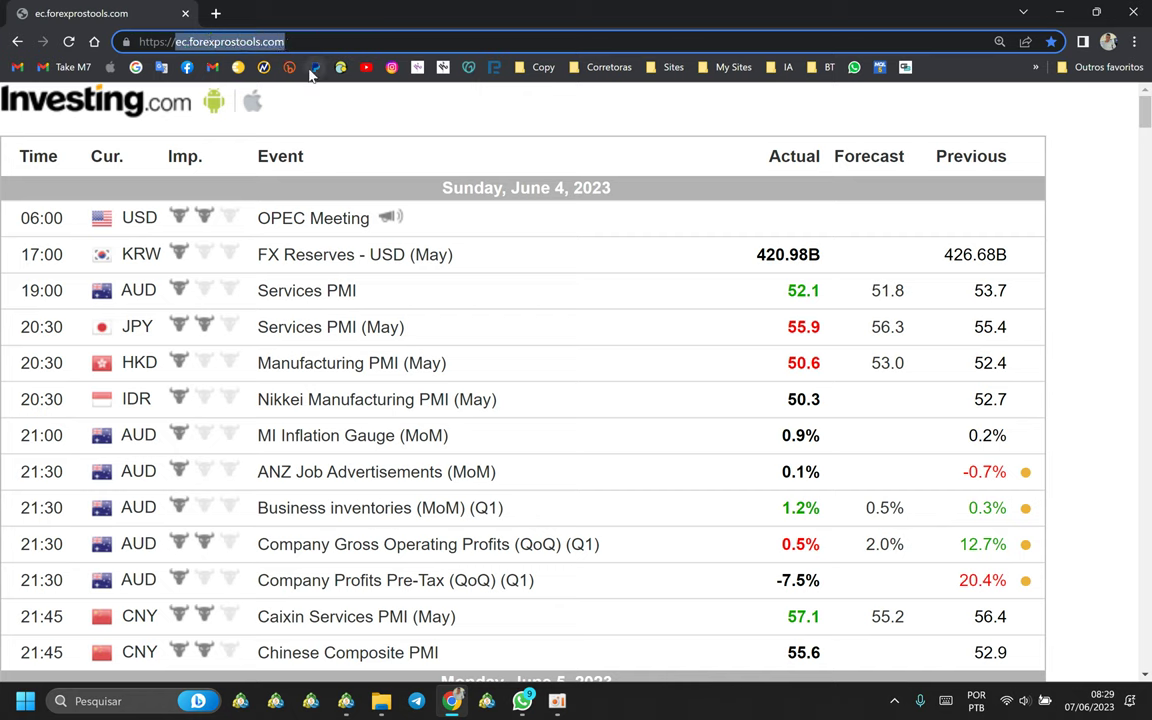
mouse_move(452, 703)
click(298, 42)
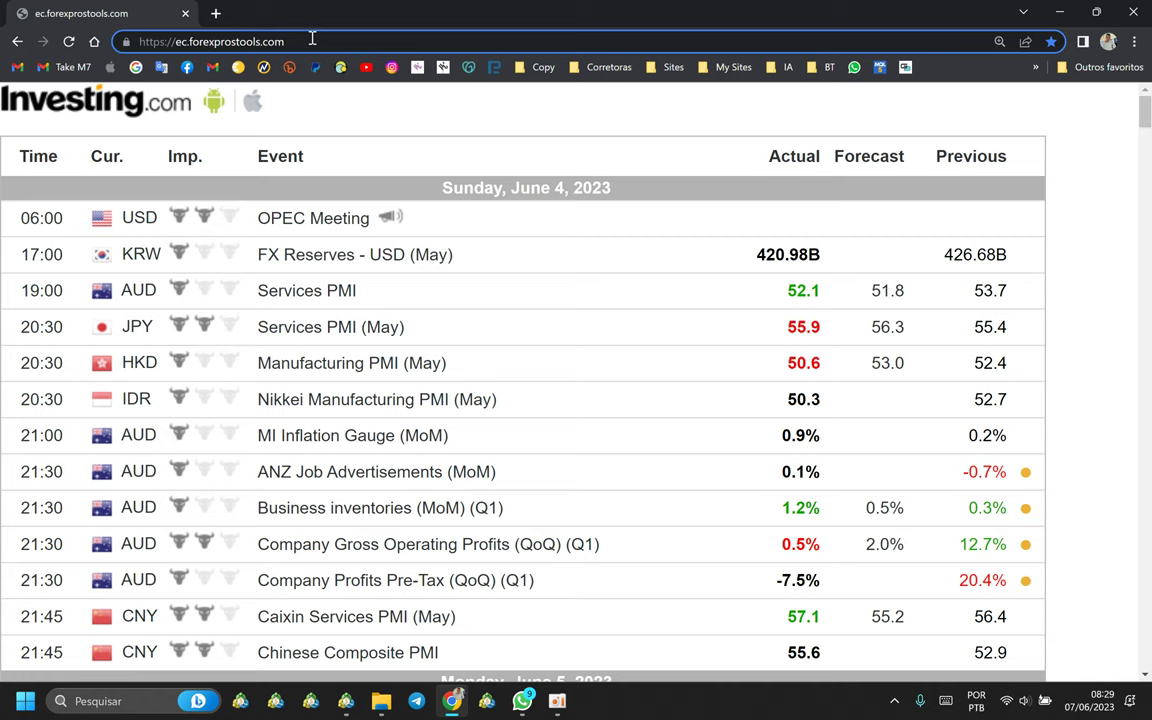
drag(320, 39, 135, 42)
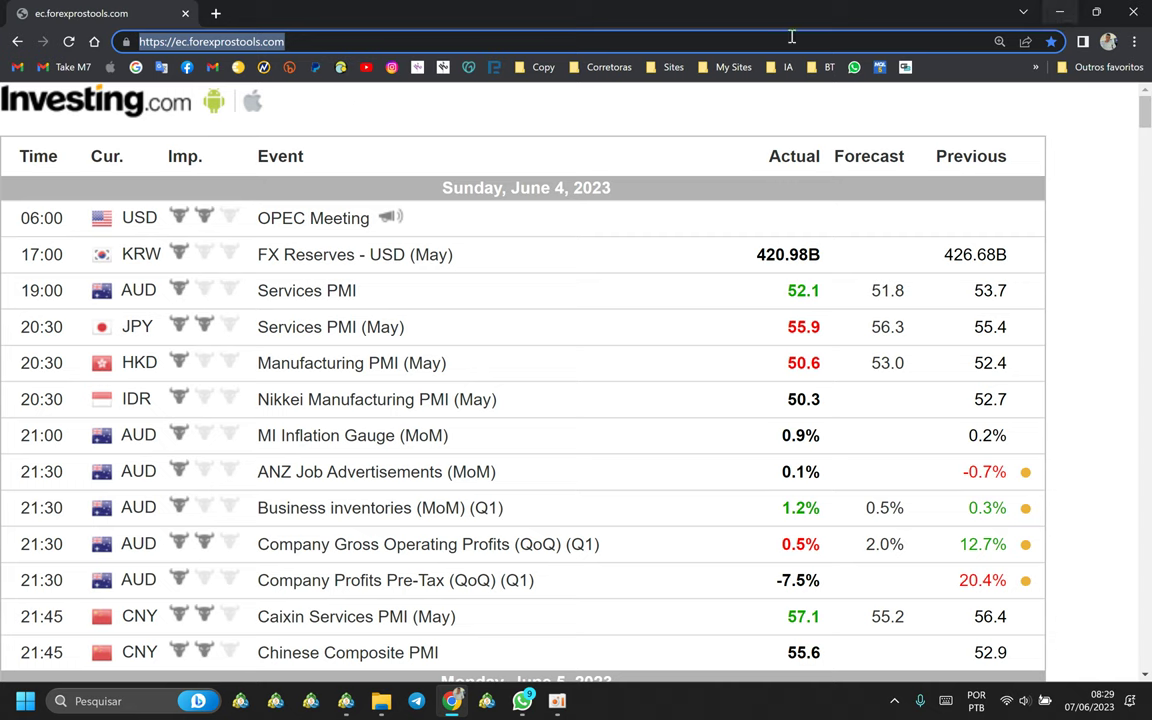
click(1062, 13)
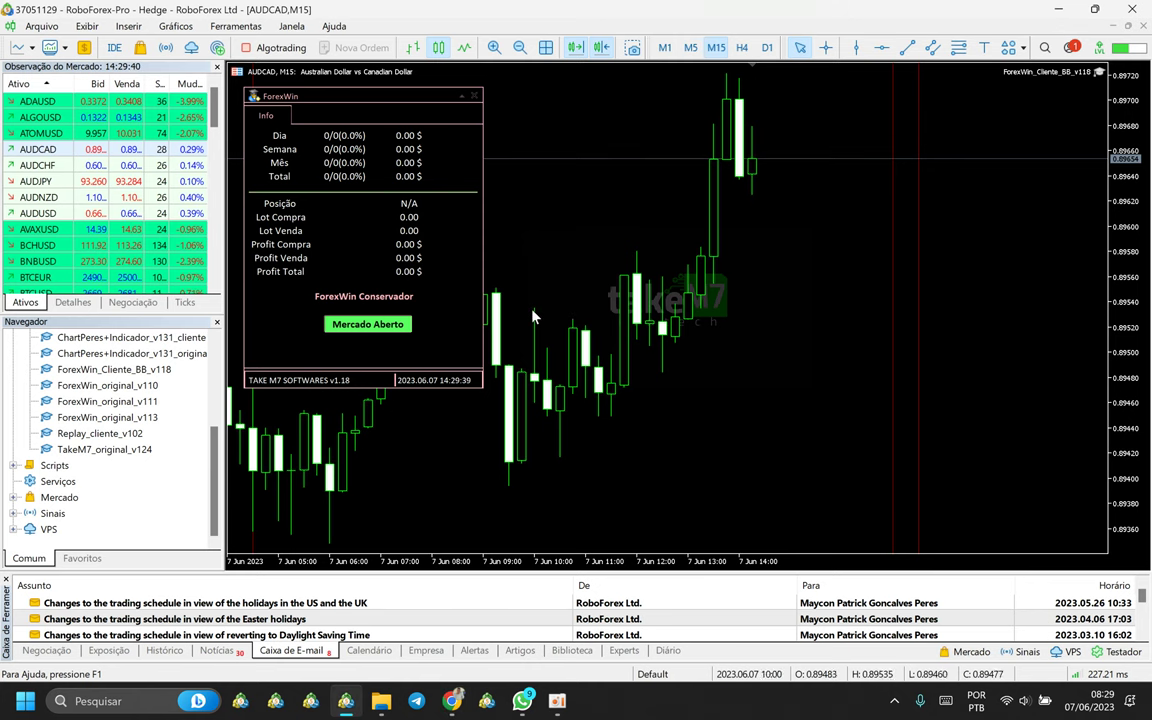
Collapse the Navigator's expert advisor list and allow WebRequest for the listed URLs in the terminal's Expert Advisors options.
scroll(110, 420, up, 5)
double_click(75, 369)
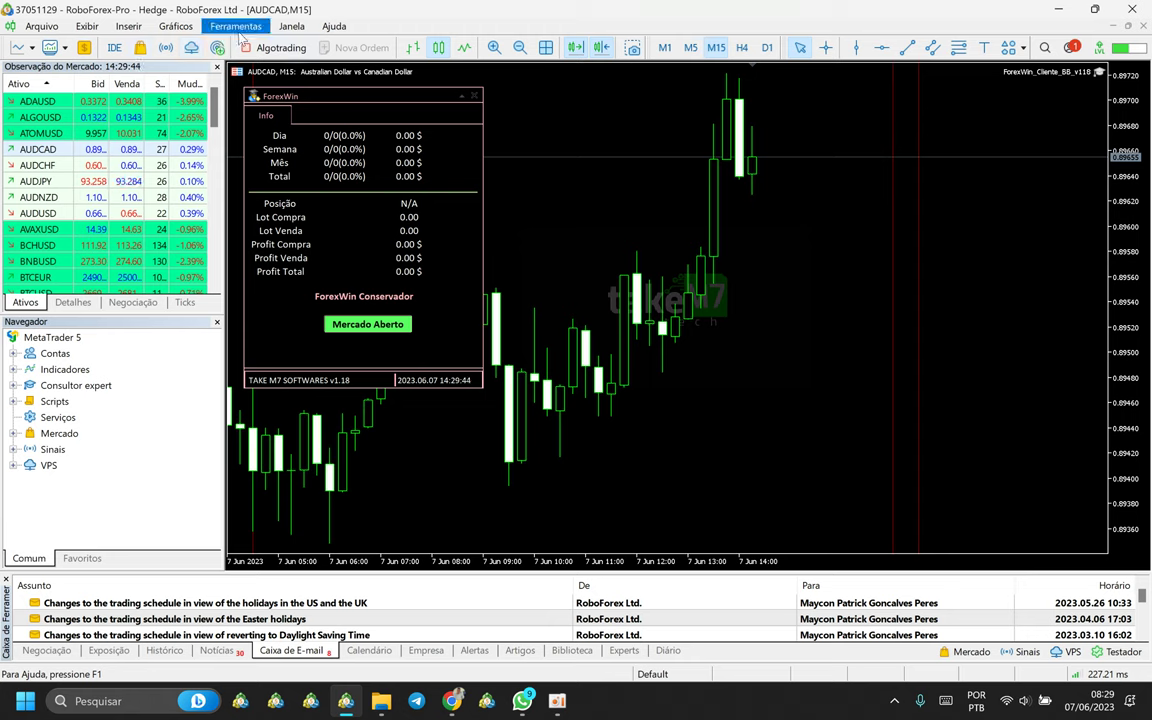
click(238, 30)
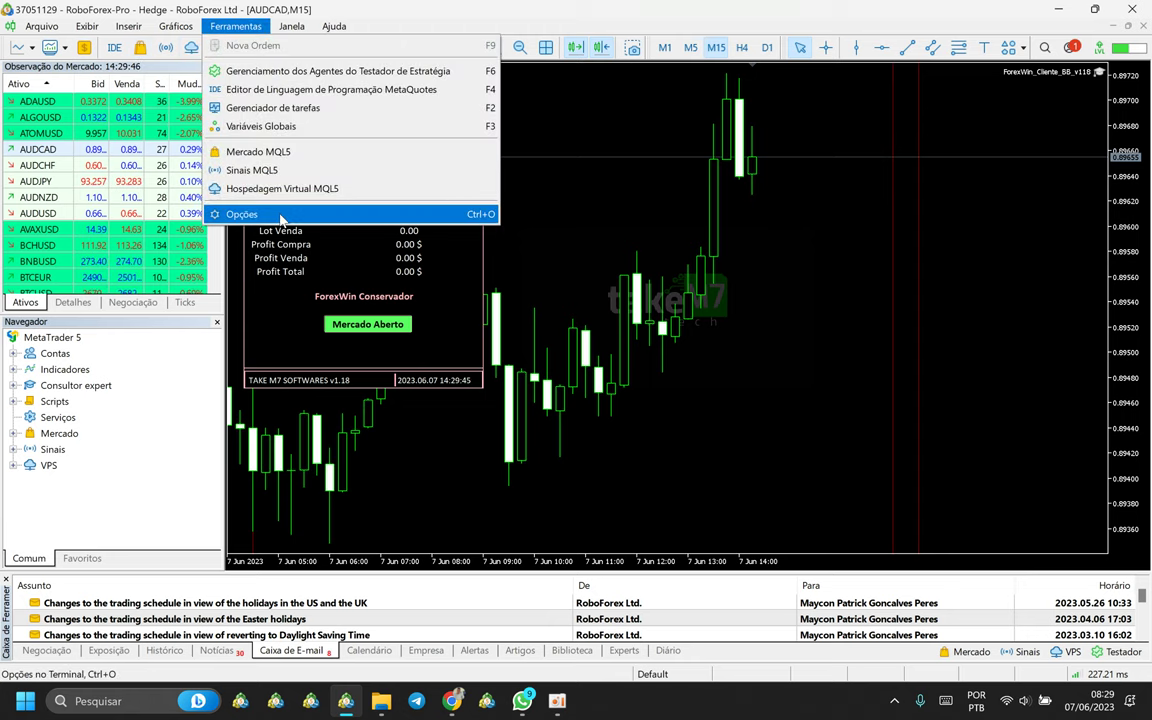
click(479, 216)
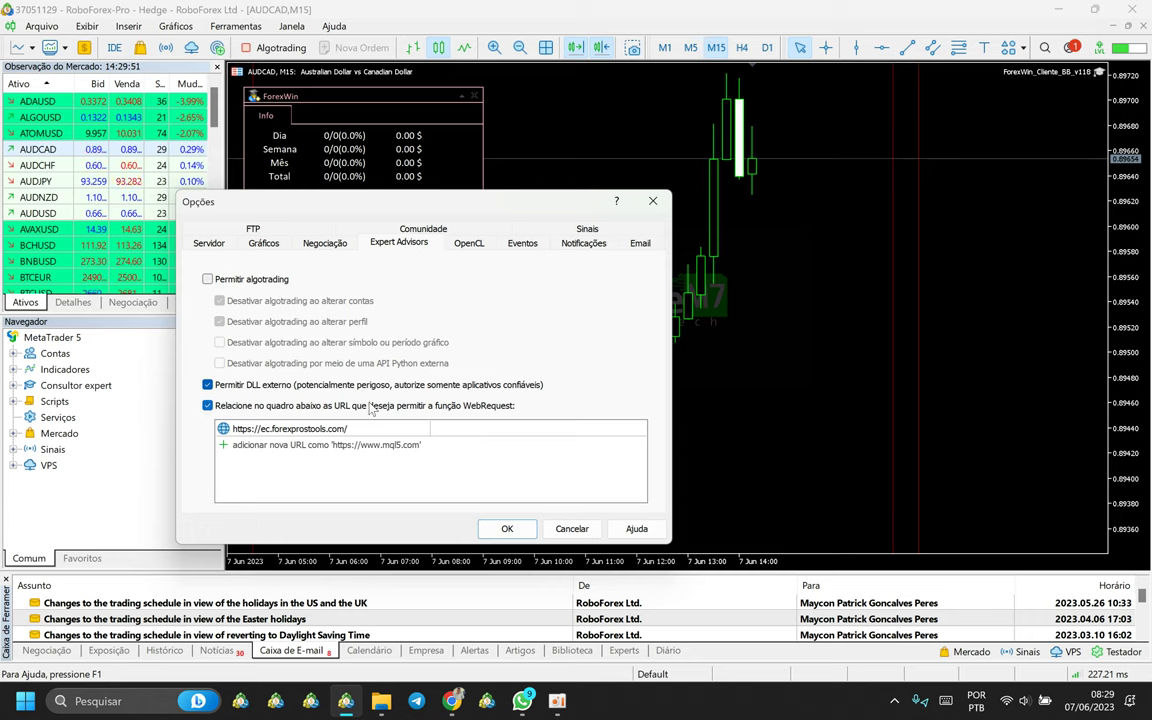
click(262, 407)
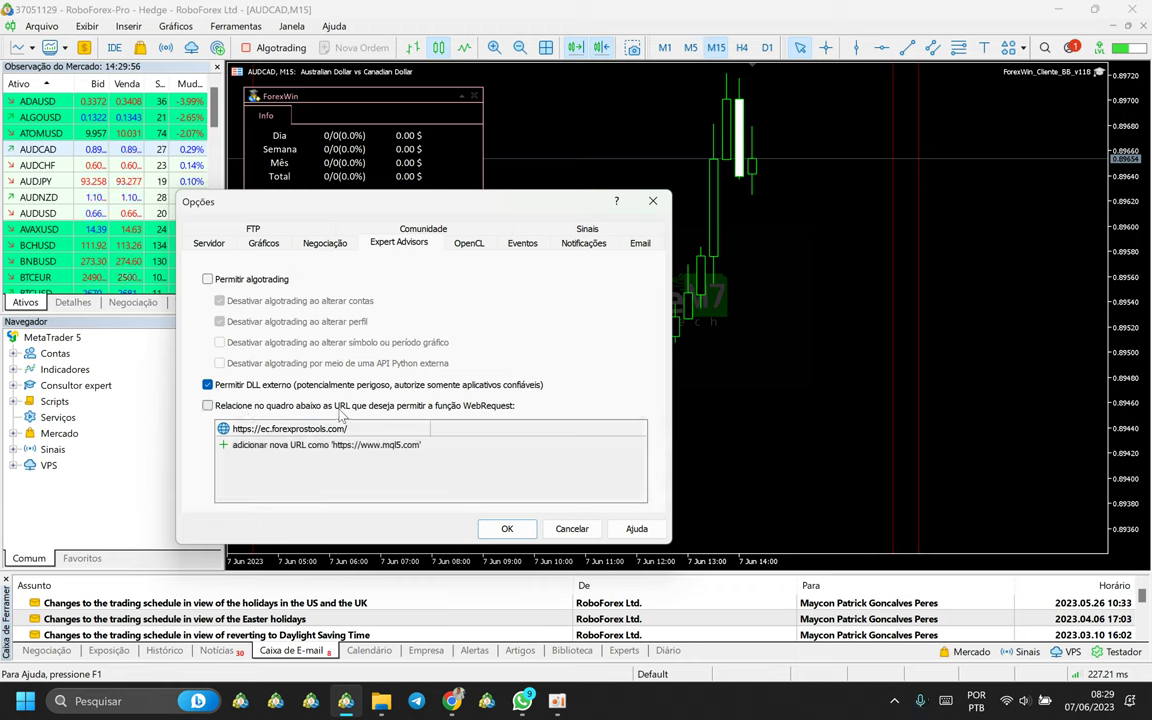
click(216, 409)
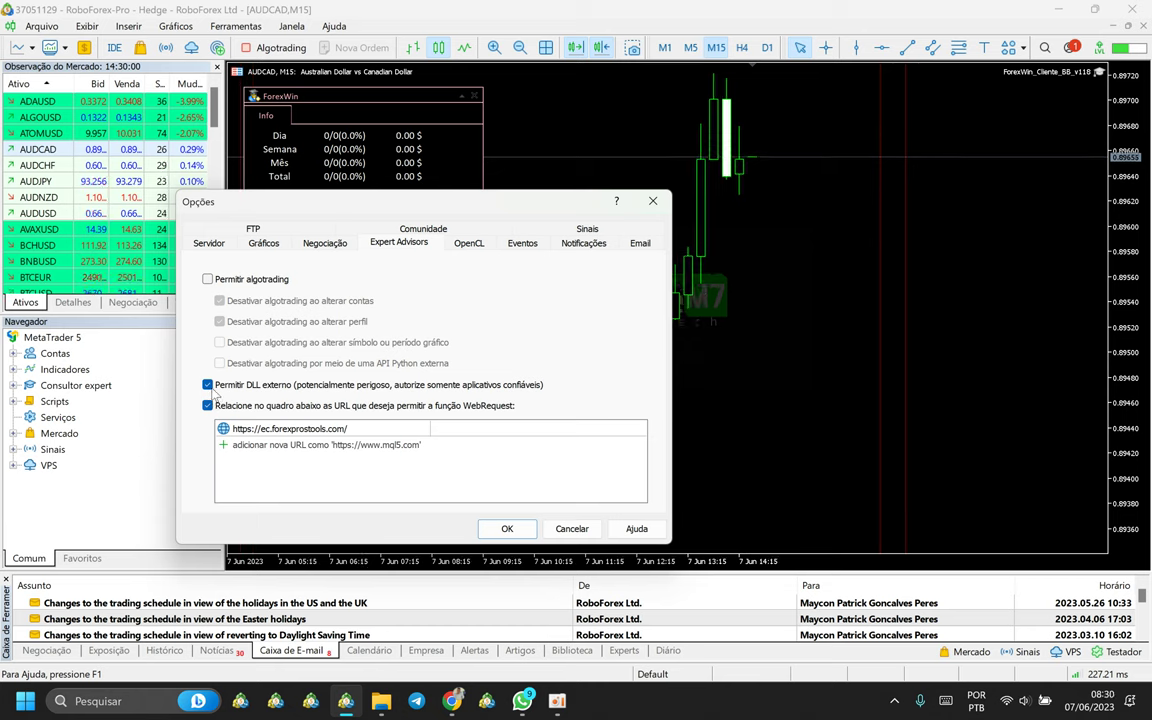
Disallow external DLLs, permit algotrading, and clear the options that disable it when the account or profile changes.
click(216, 384)
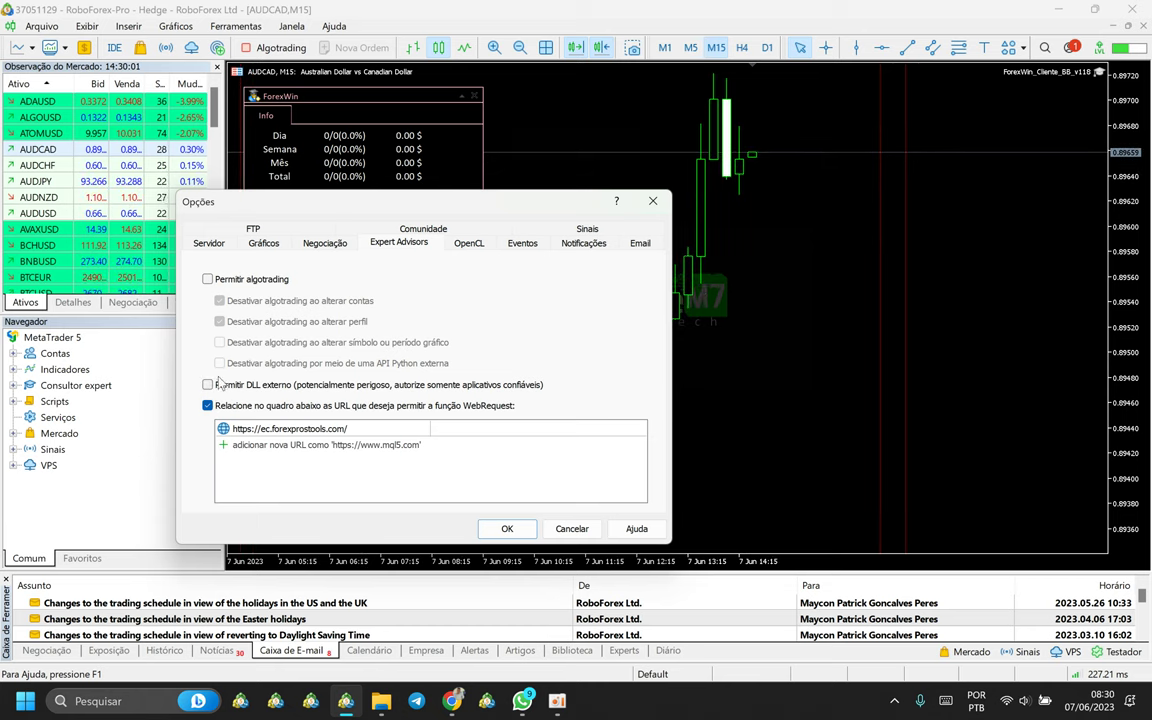
click(207, 279)
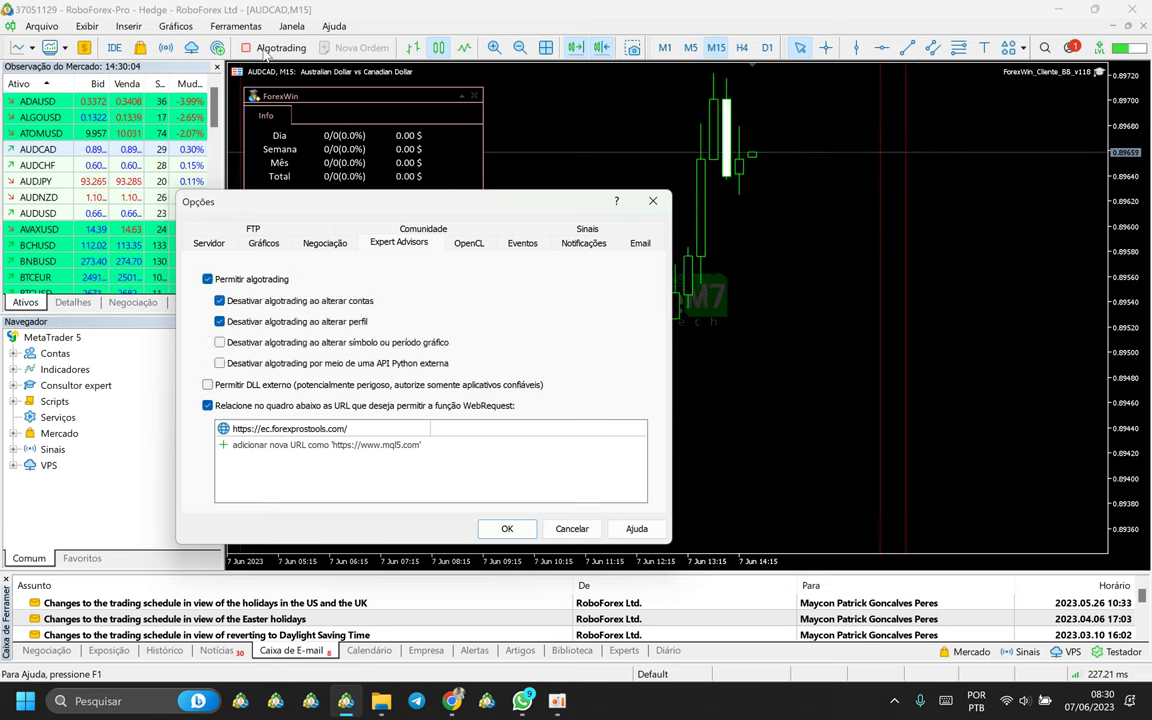
click(207, 279)
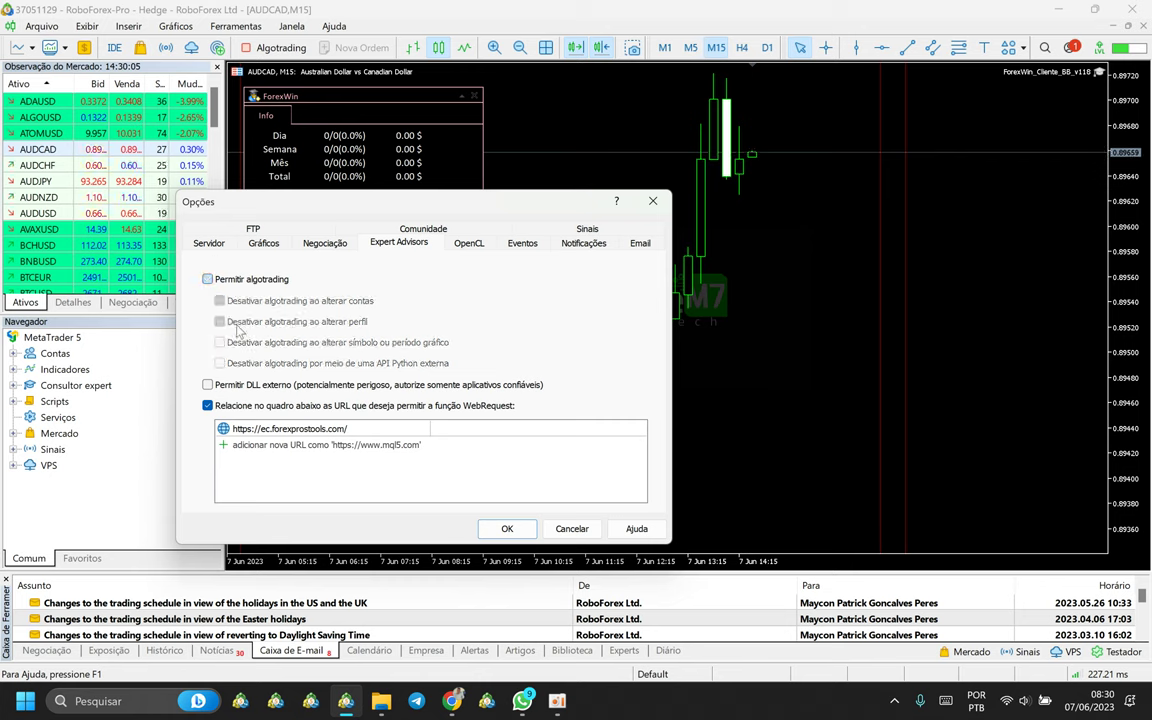
click(207, 279)
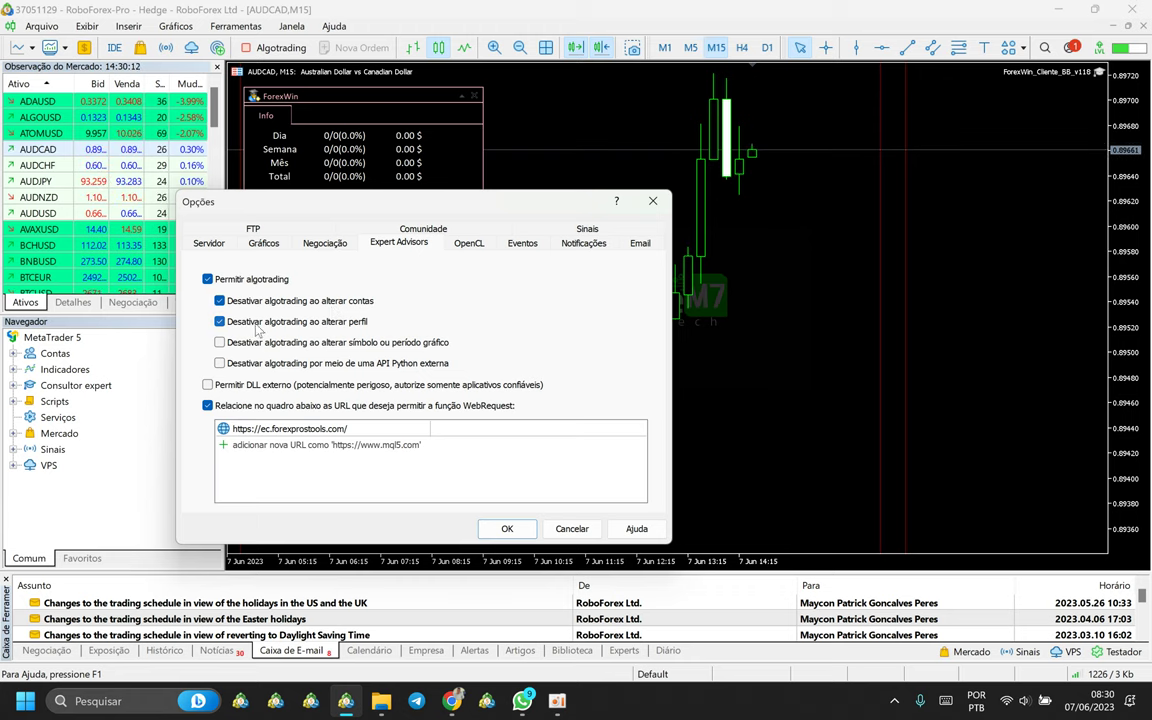
click(220, 301)
click(221, 322)
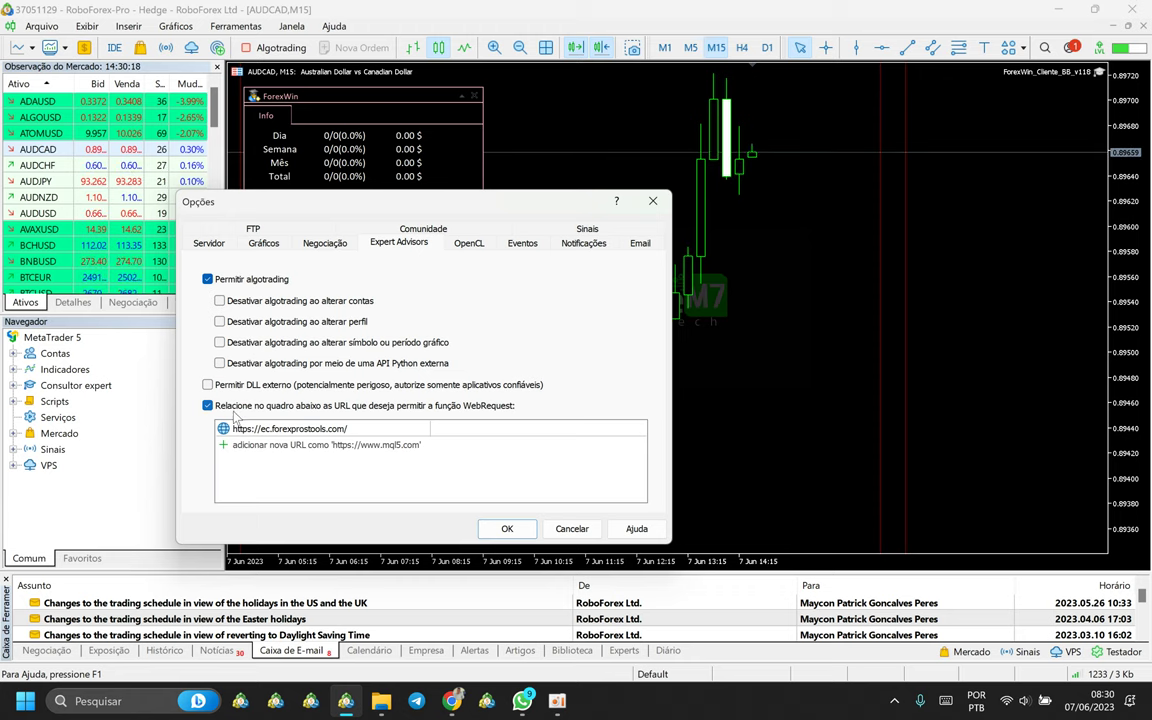
click(348, 429)
click(348, 429)
drag(348, 429, 139, 431)
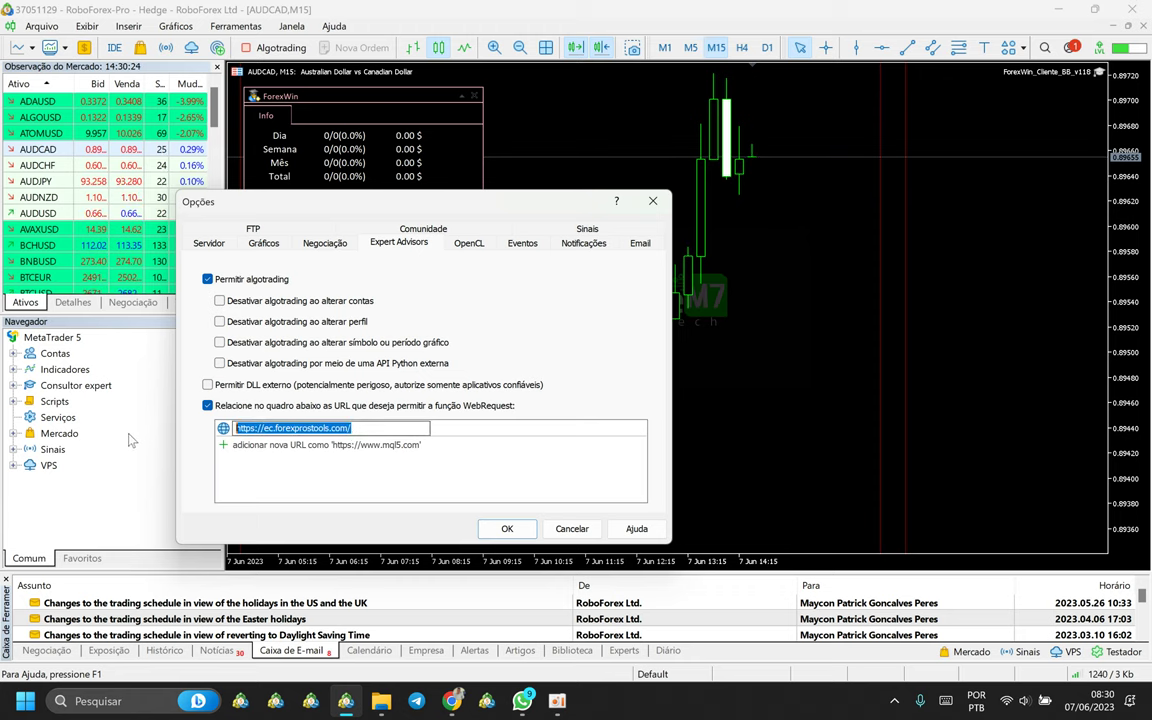
click(238, 459)
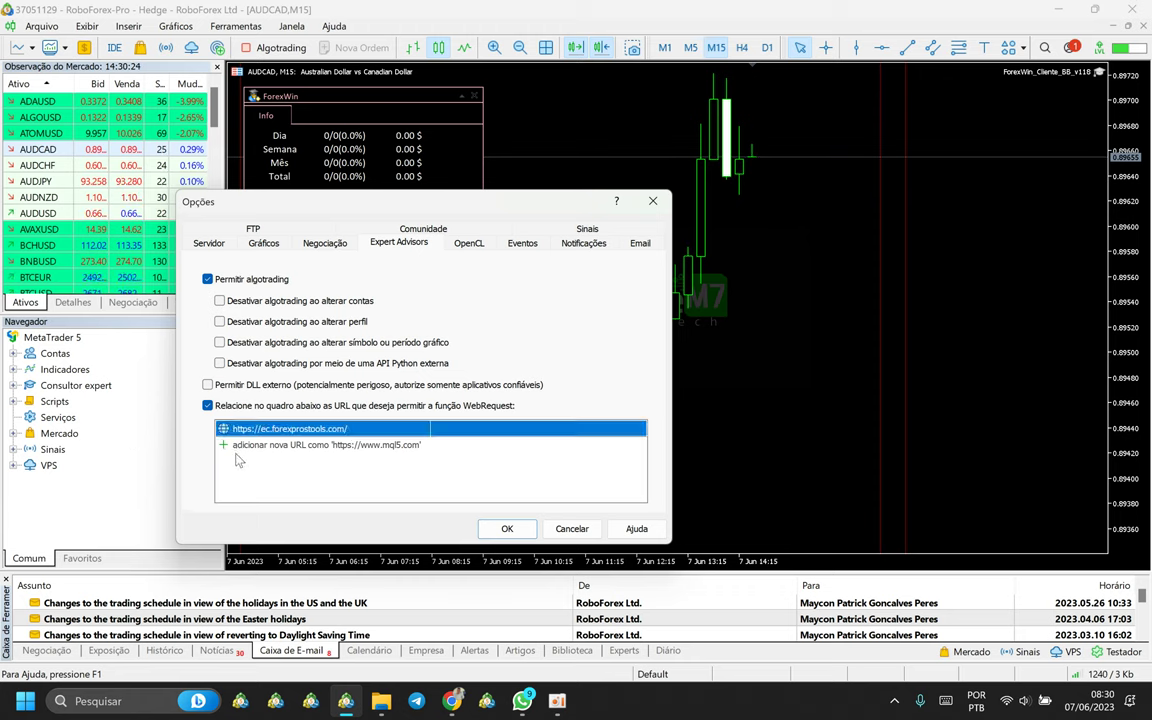
click(281, 432)
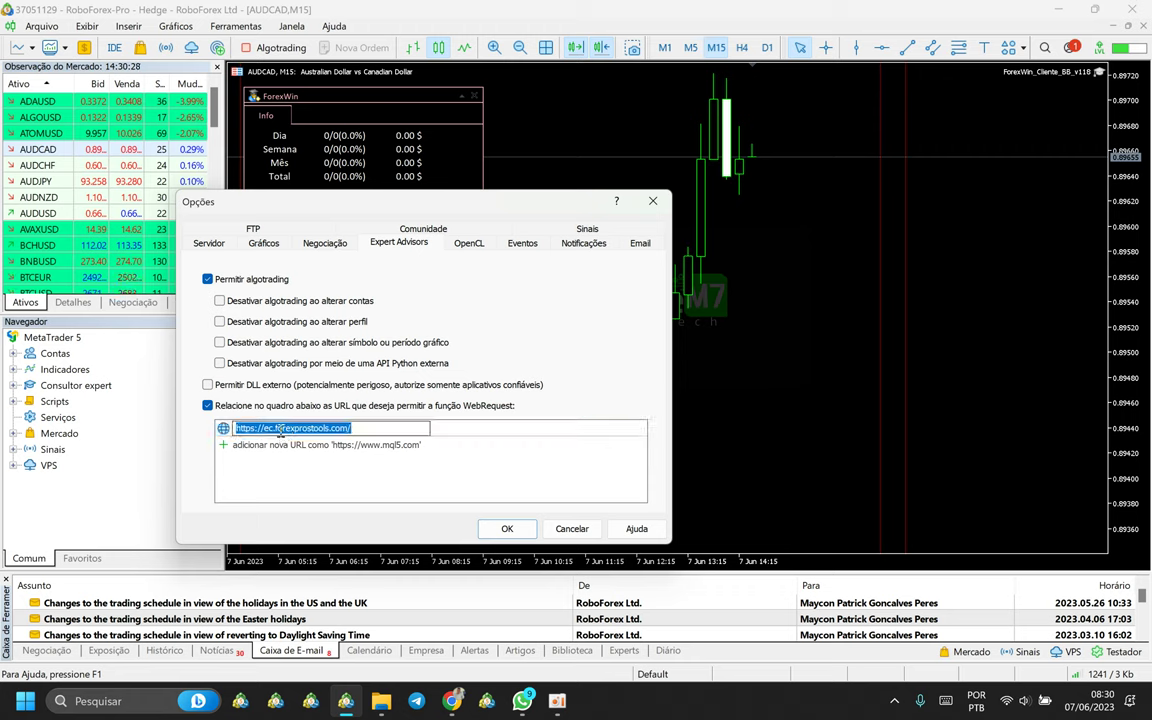
click(301, 444)
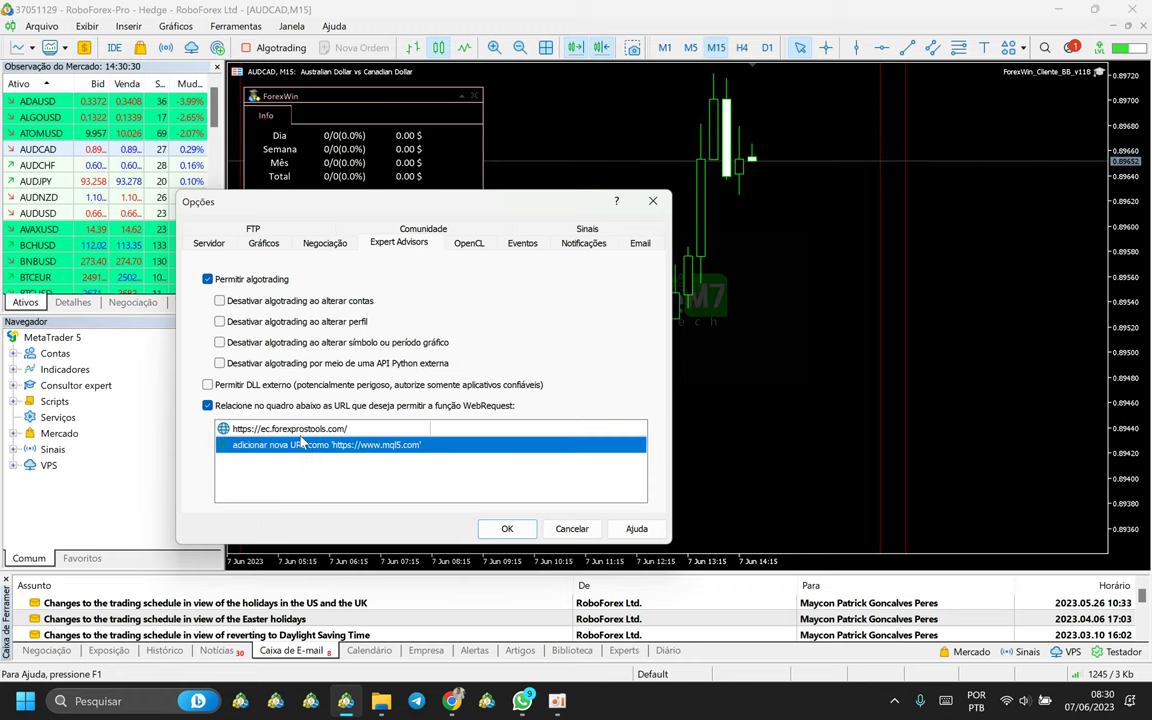
click(301, 436)
click(315, 440)
click(318, 432)
key(ctrl+c)
click(294, 443)
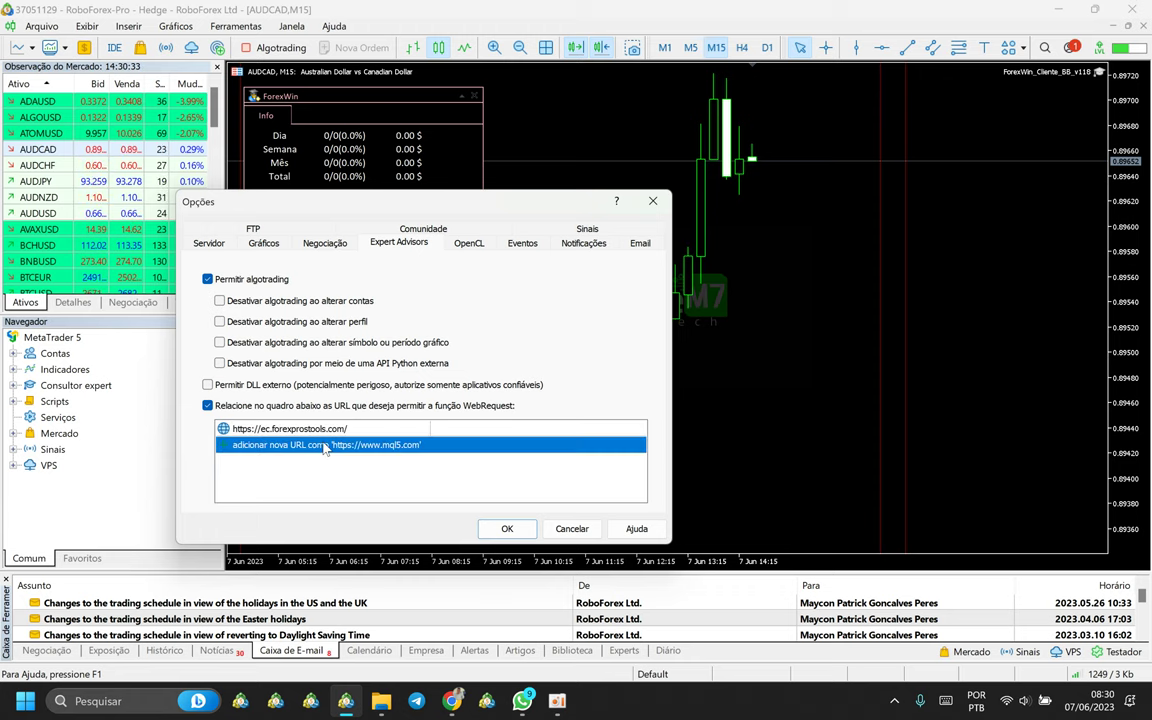
click(225, 430)
click(225, 432)
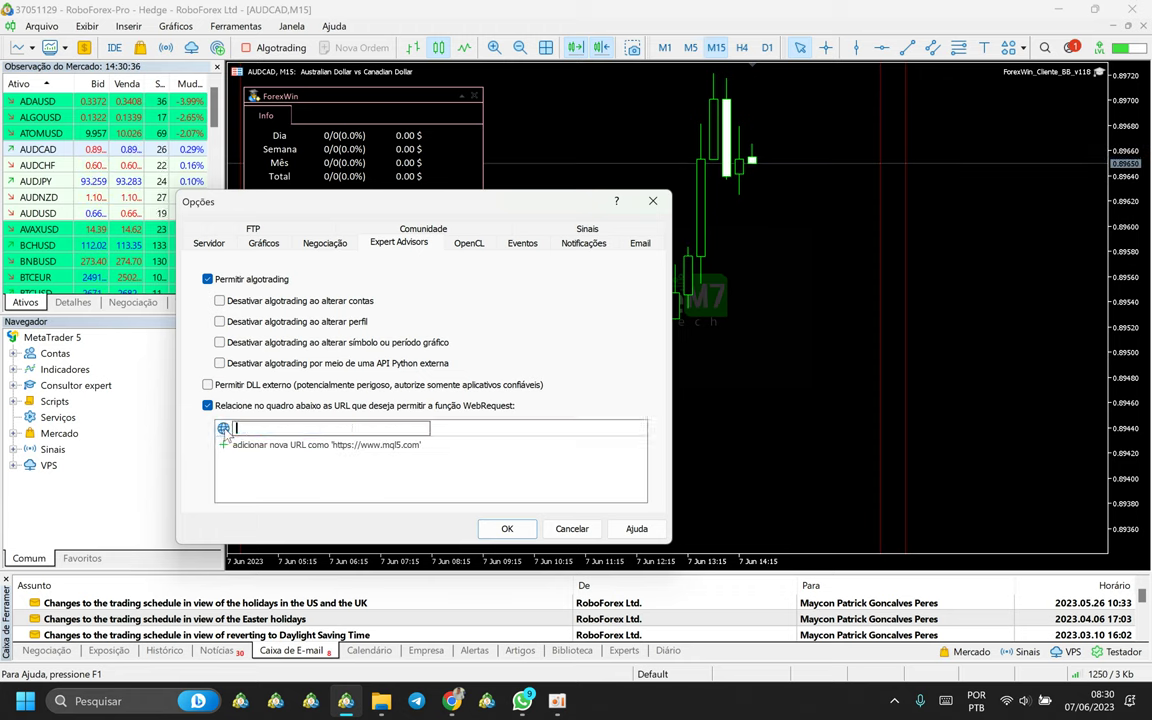
click(270, 450)
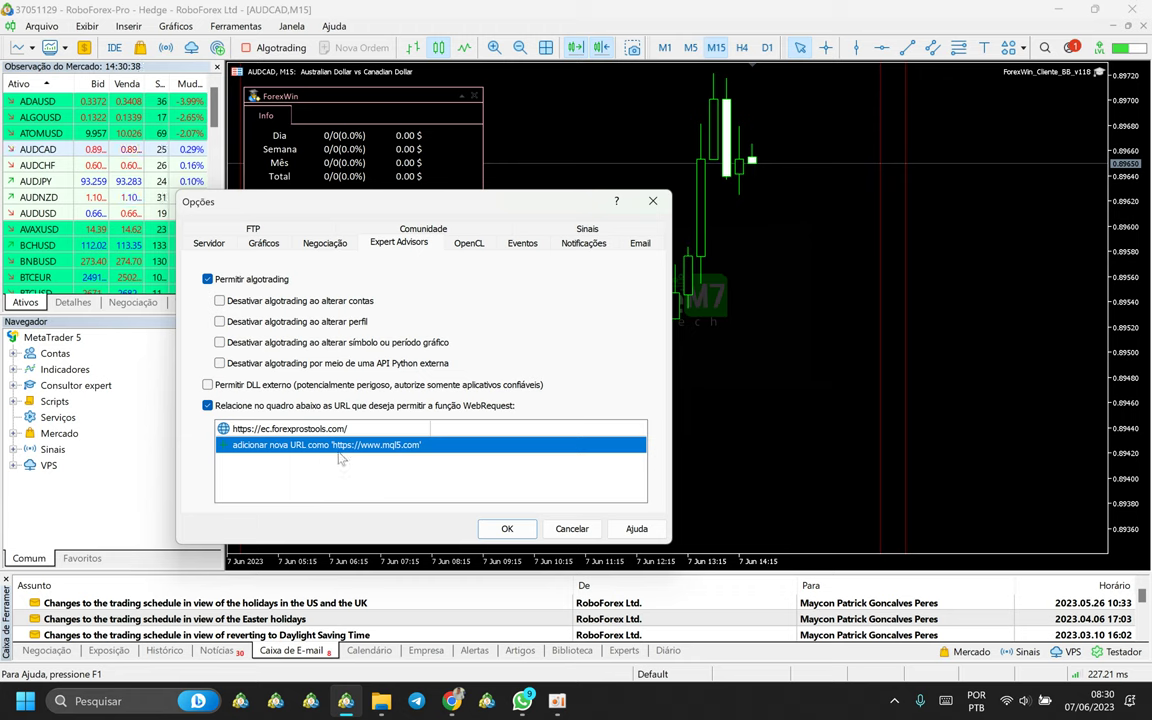
click(272, 428)
click(228, 452)
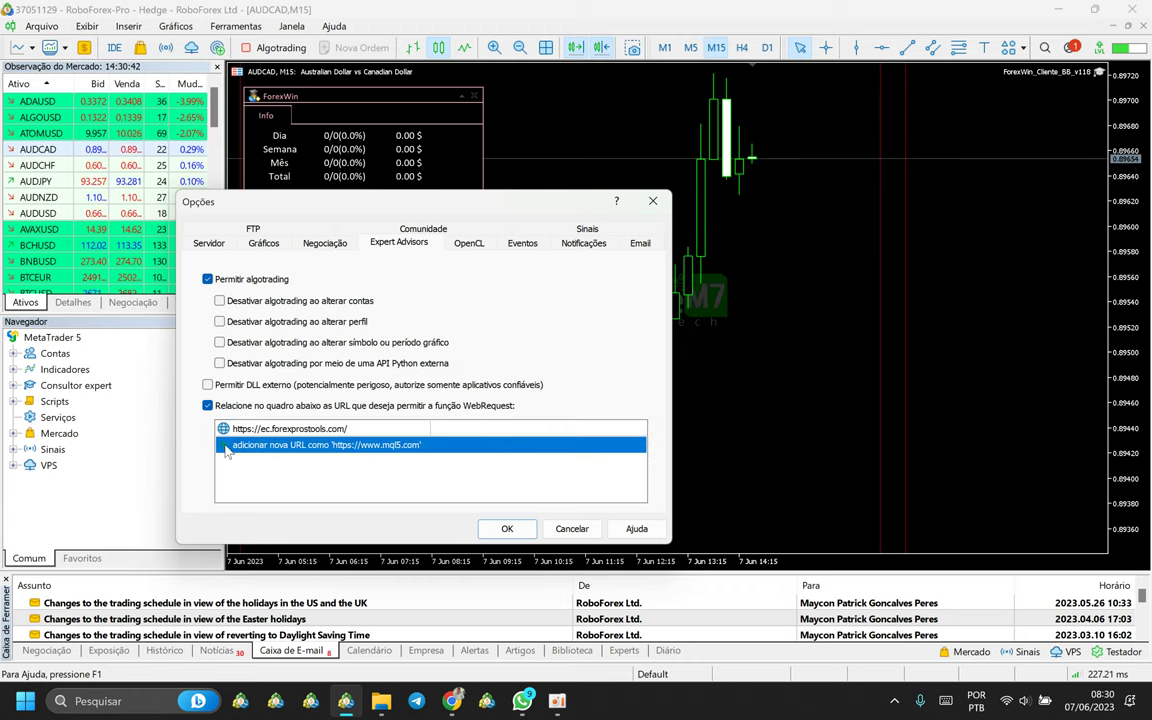
click(262, 444)
key(ctrl+v)
key(Return)
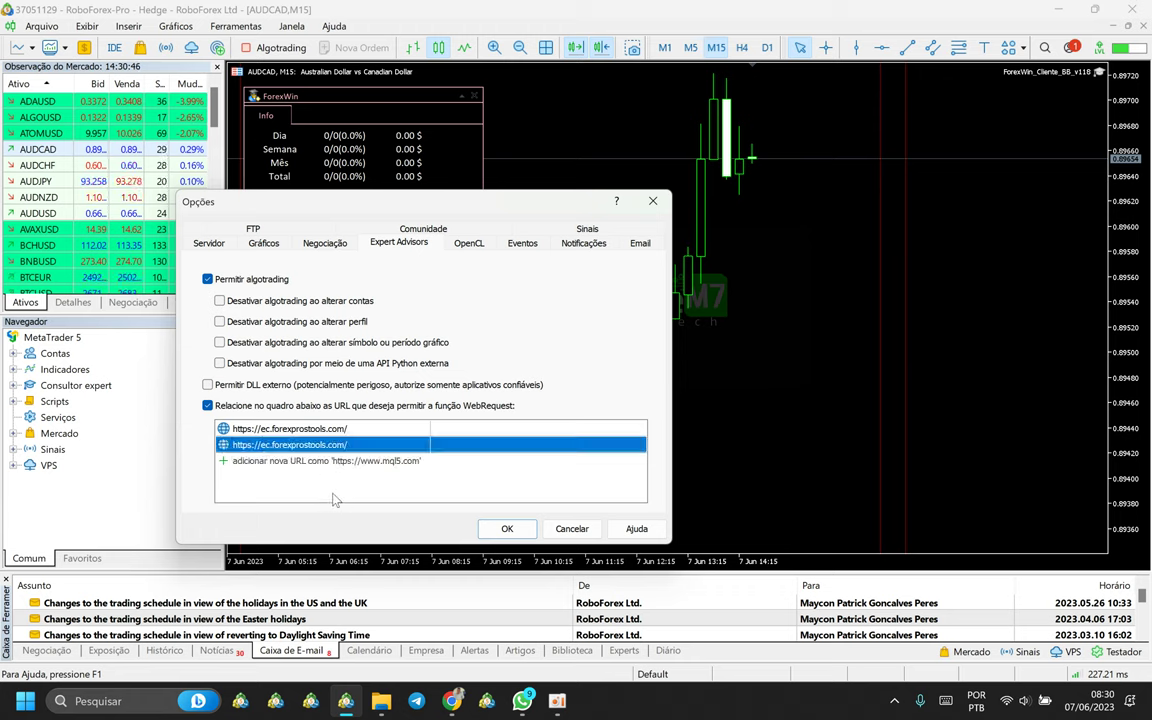
key(Delete)
click(415, 428)
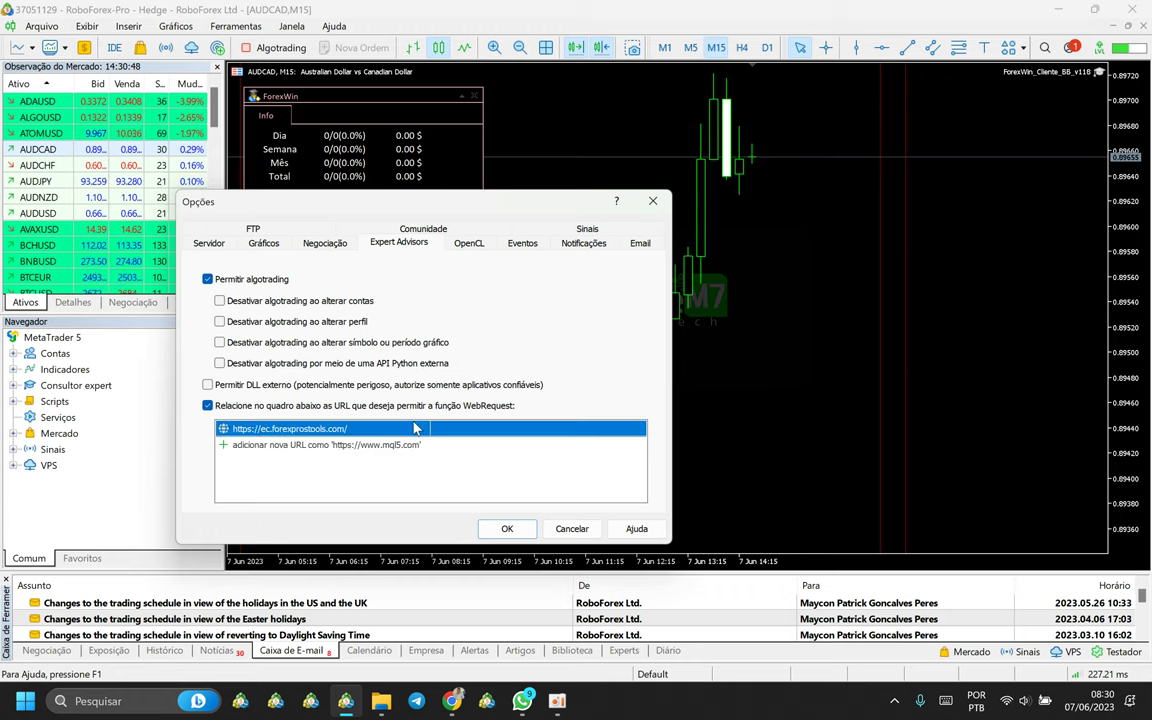
click(286, 446)
click(284, 430)
key(Delete)
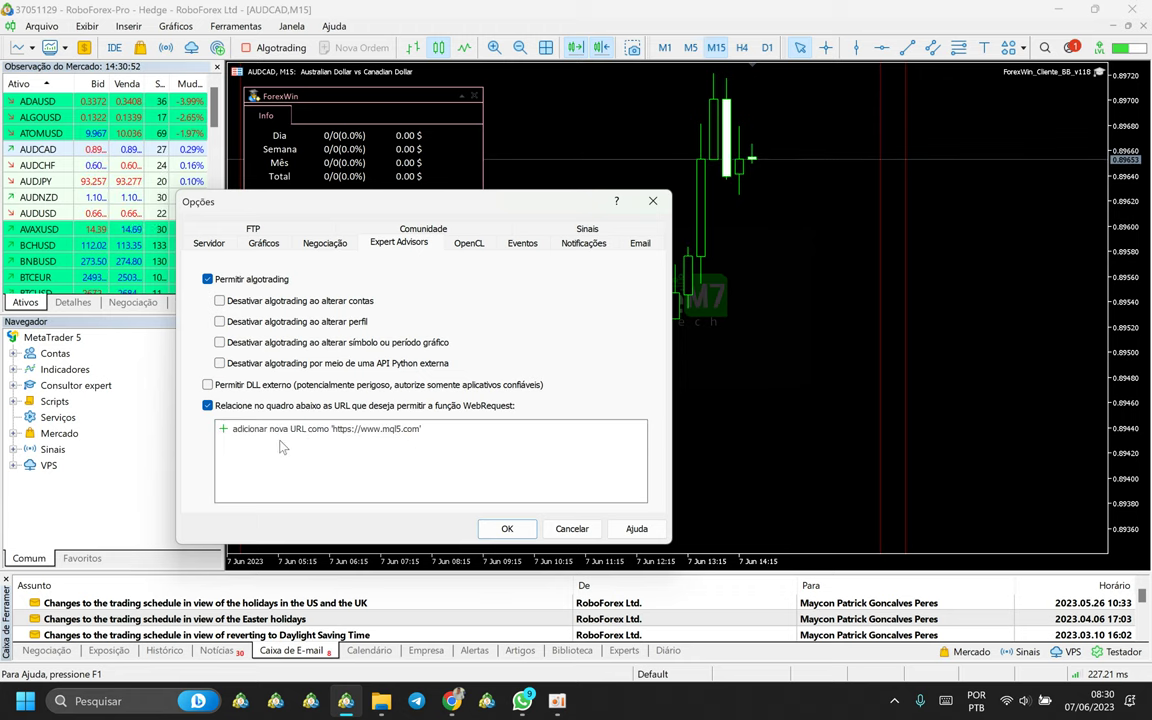
click(228, 431)
click(230, 430)
key(Escape)
click(252, 430)
key(ctrl+v)
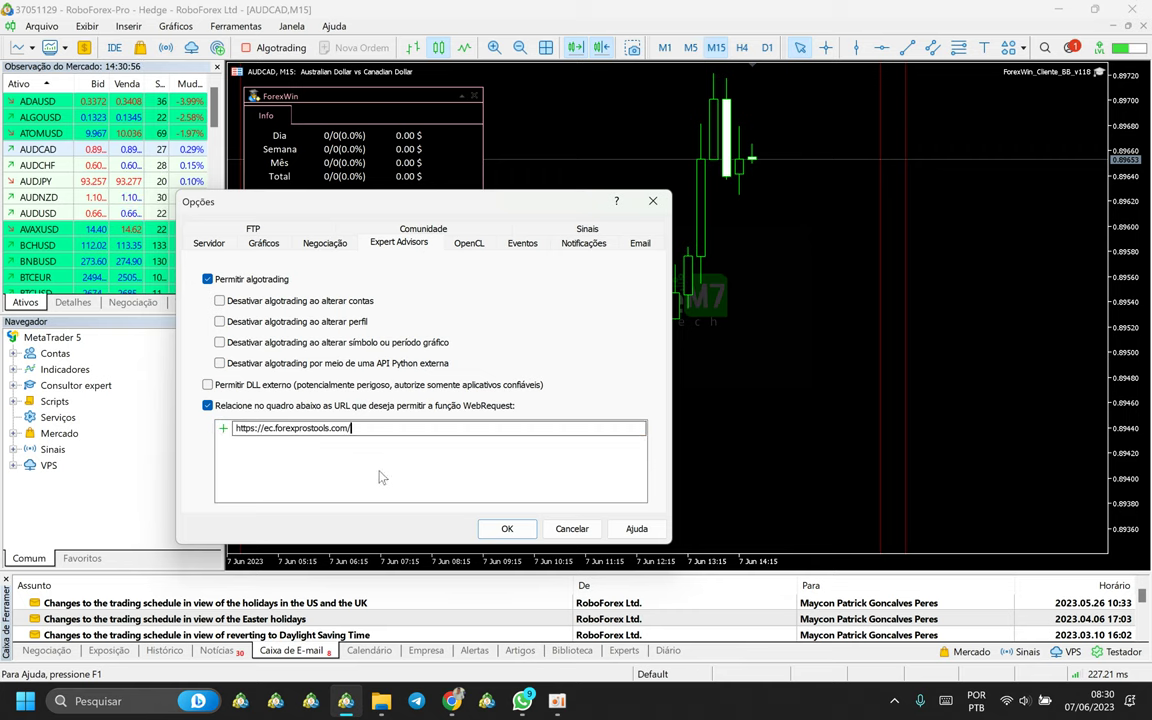
key(Return)
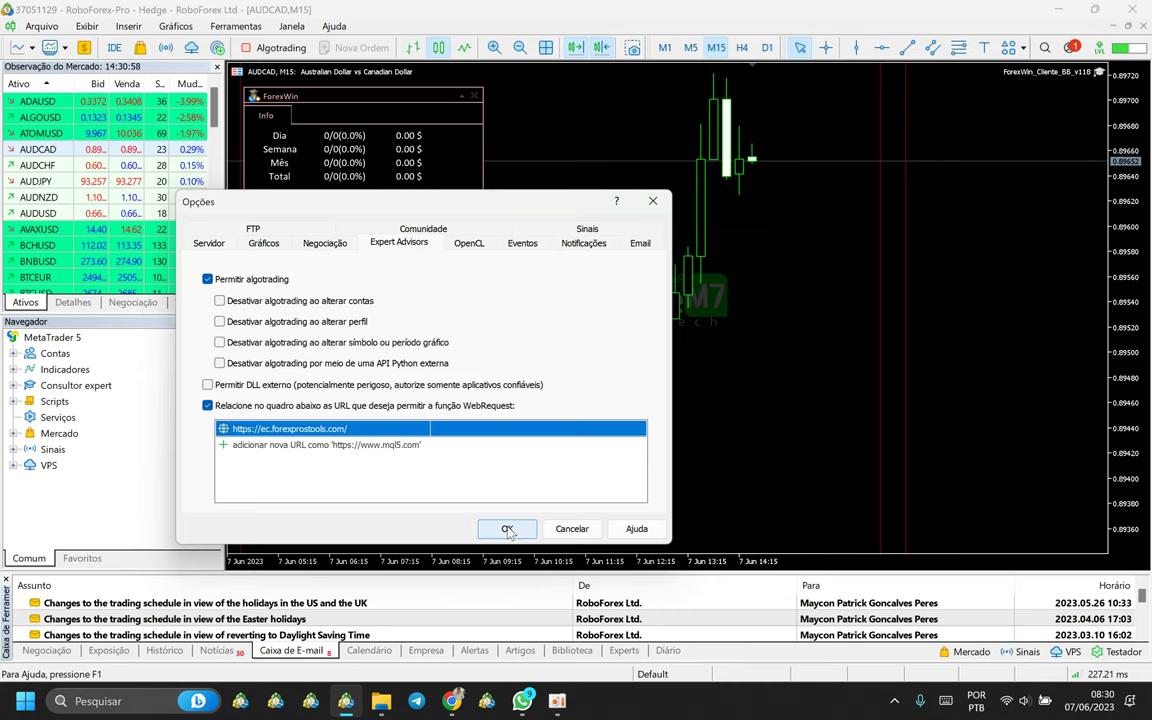
click(506, 529)
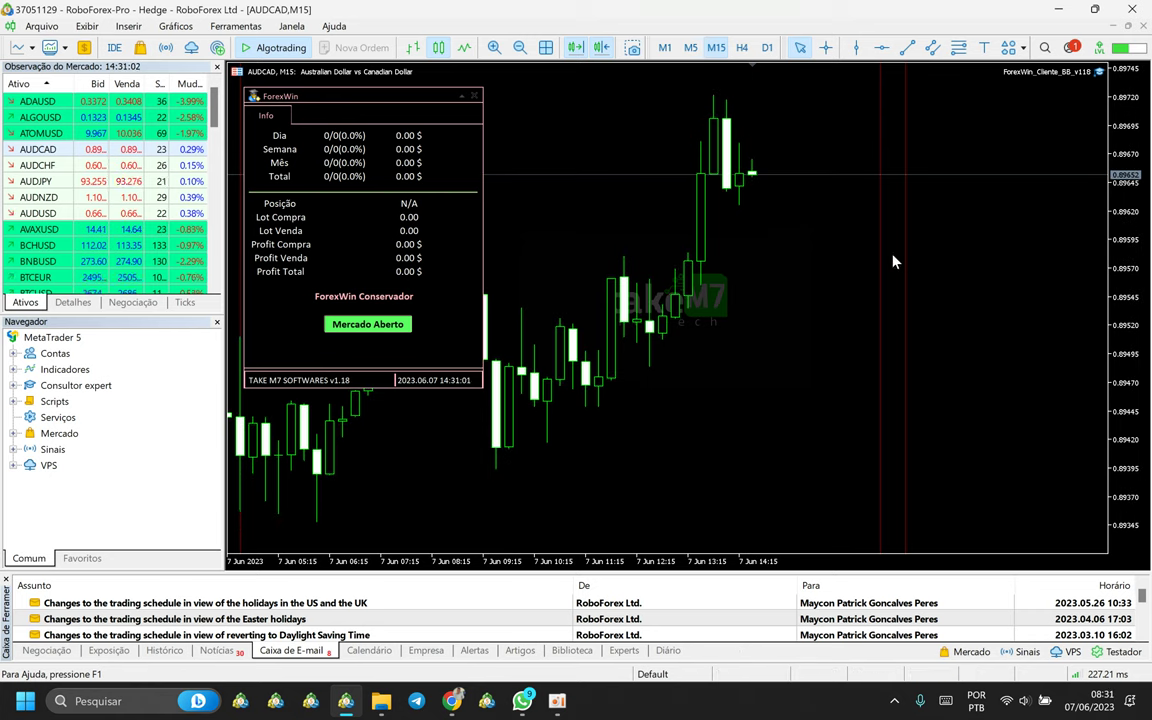
Zoom the AUDCAD M15 chart out four levels to examine a longer price history and the vertical red lines.
mouse_move(885, 257)
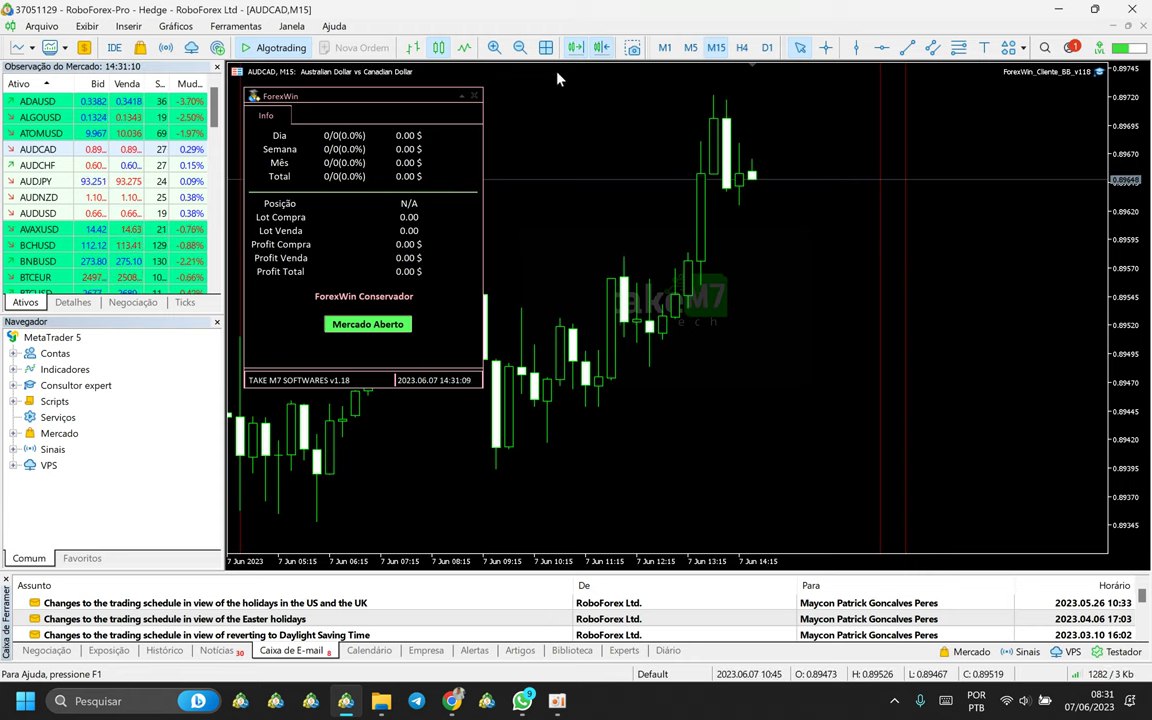
click(519, 47)
click(519, 47)
click(519, 47)
click(519, 47)
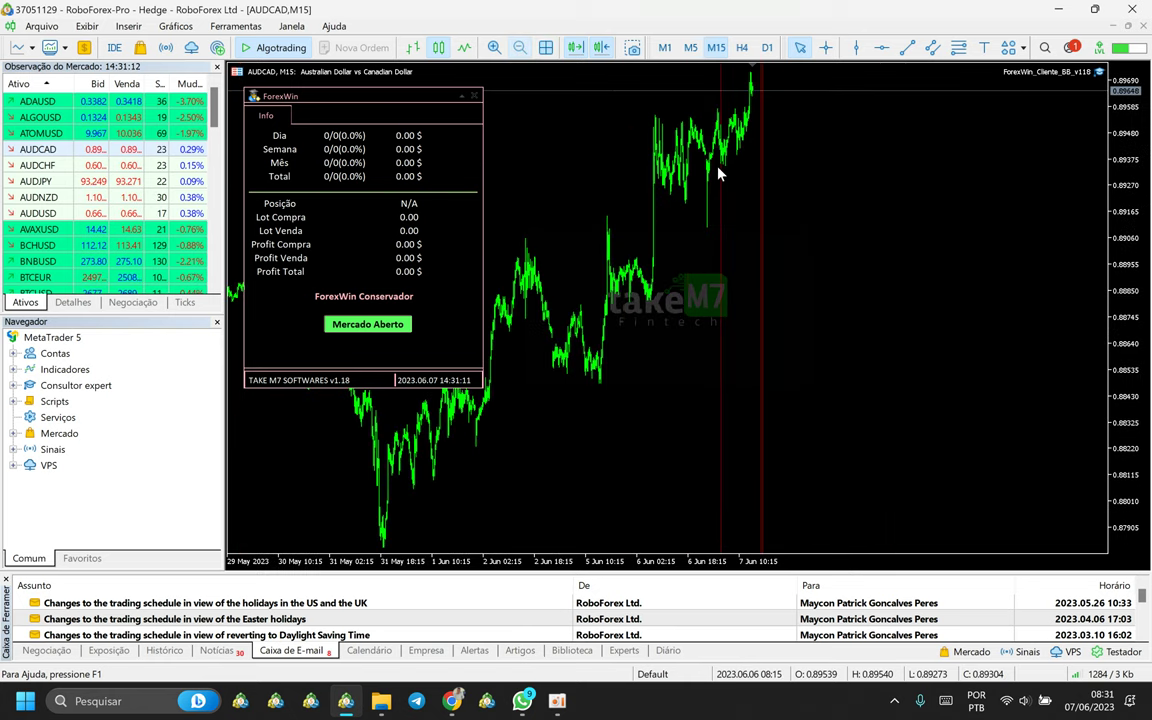